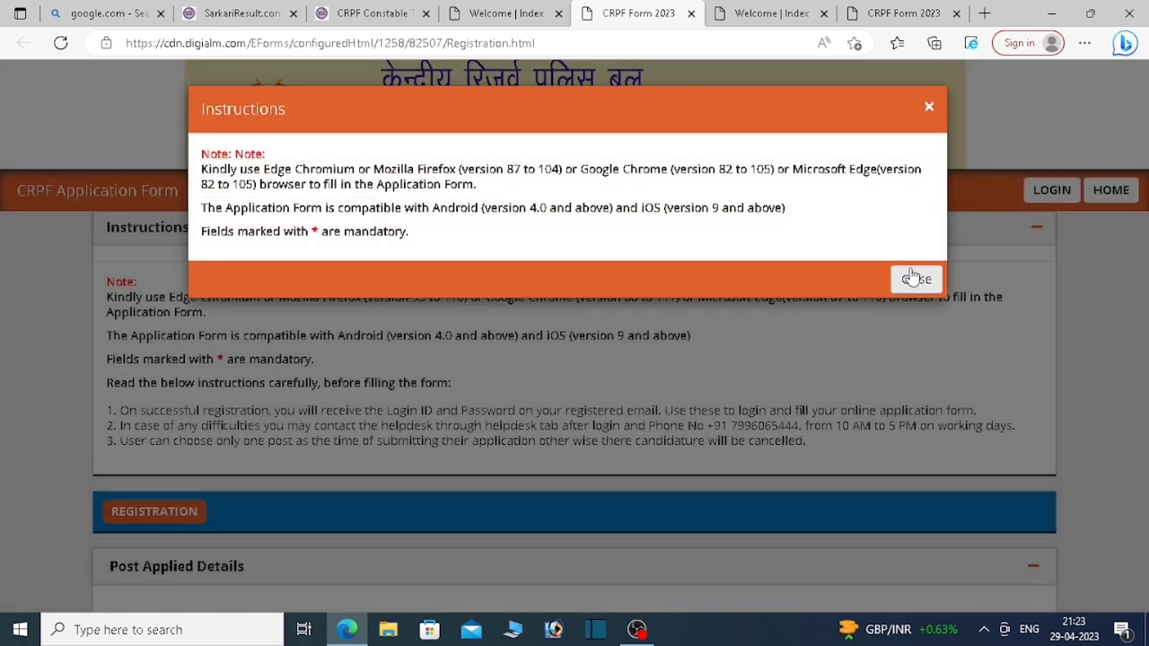
Step: Dismiss the instructions notice and bring the Post Applied Details section into view
{"action": "left_click", "coordinate": [915, 278]}
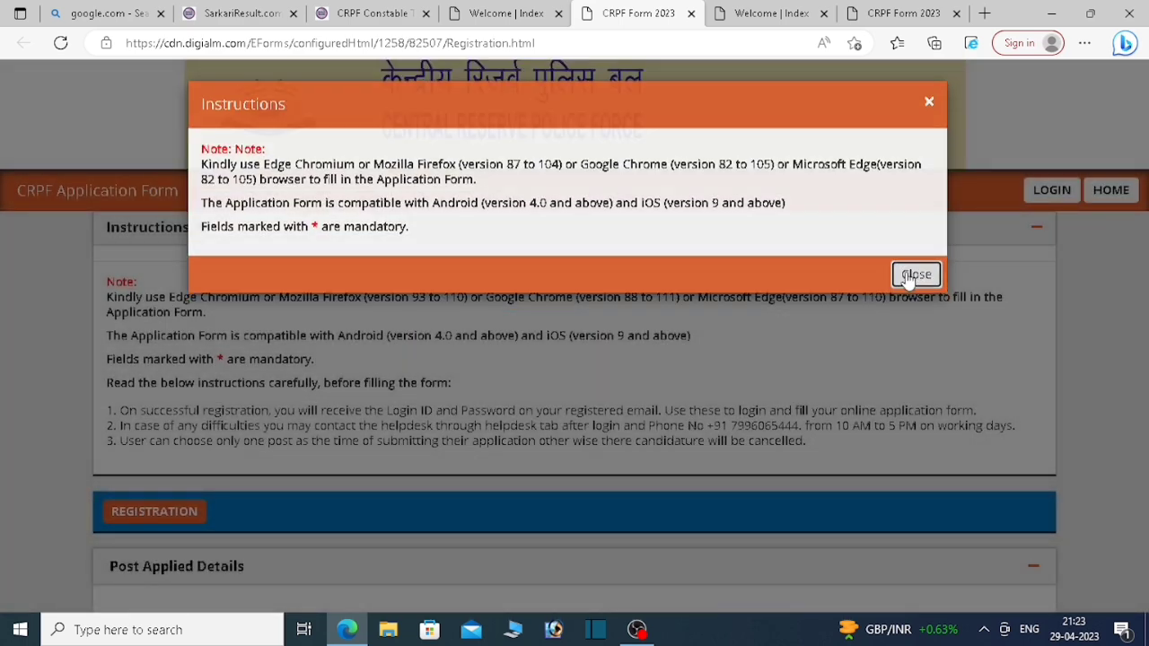
{"action": "scroll", "coordinate": [404, 464], "scroll_direction": "down", "scroll_amount": 3}
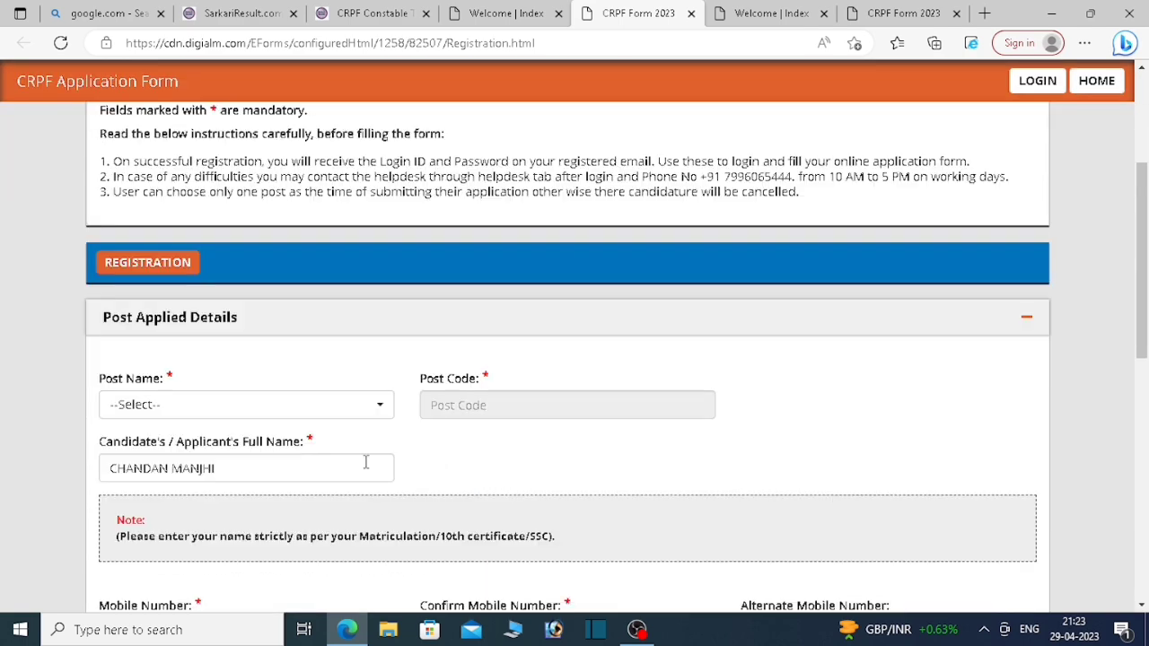
Step: Choose Constable-Driver as the post applied for, auto-filling post code 01
{"action": "left_click", "coordinate": [222, 405]}
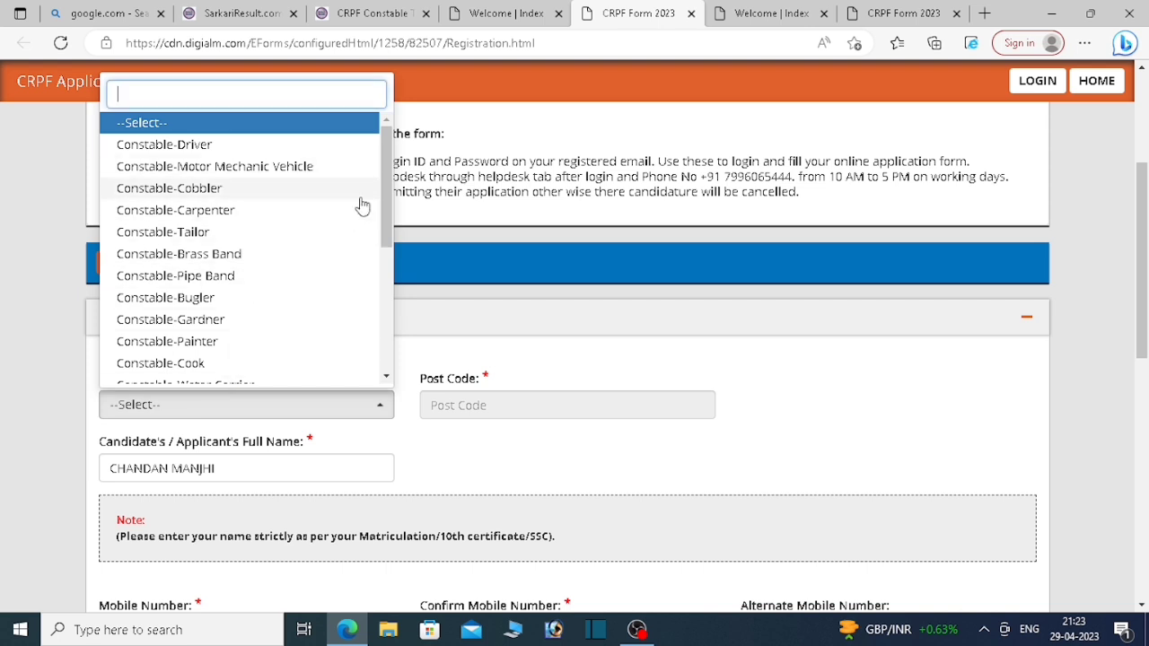
{"action": "left_click", "coordinate": [220, 146]}
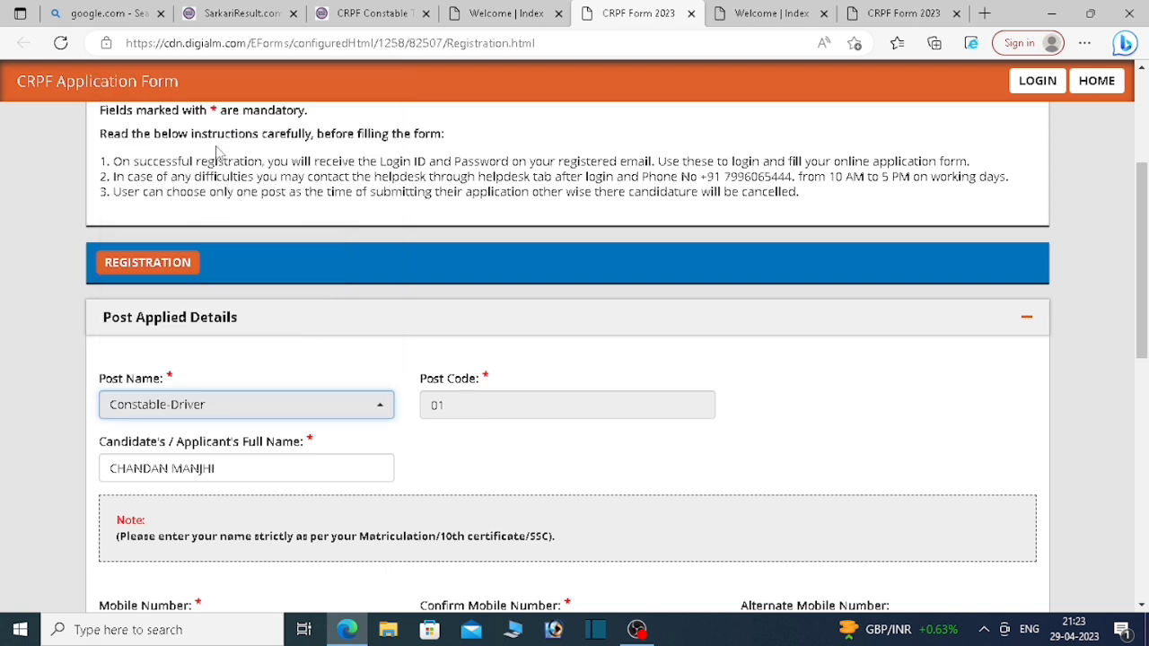
{"action": "left_click", "coordinate": [499, 409]}
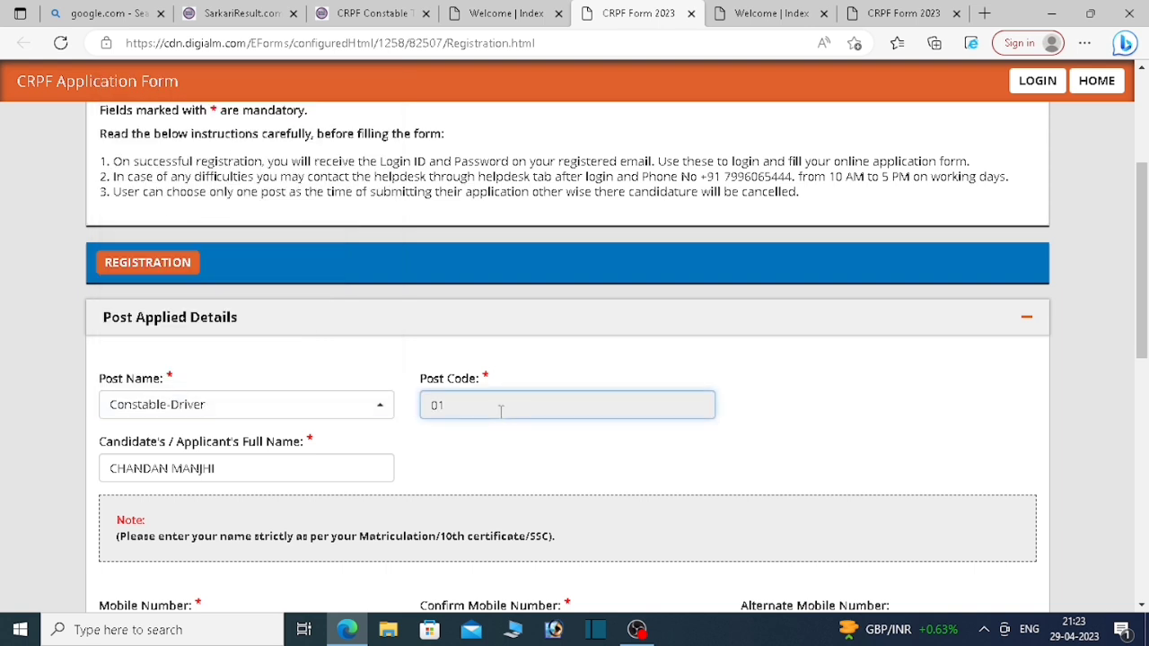
Step: Replace the existing Full Name with the candidate's full name
{"action": "scroll", "coordinate": [277, 471], "scroll_direction": "down", "scroll_amount": 1}
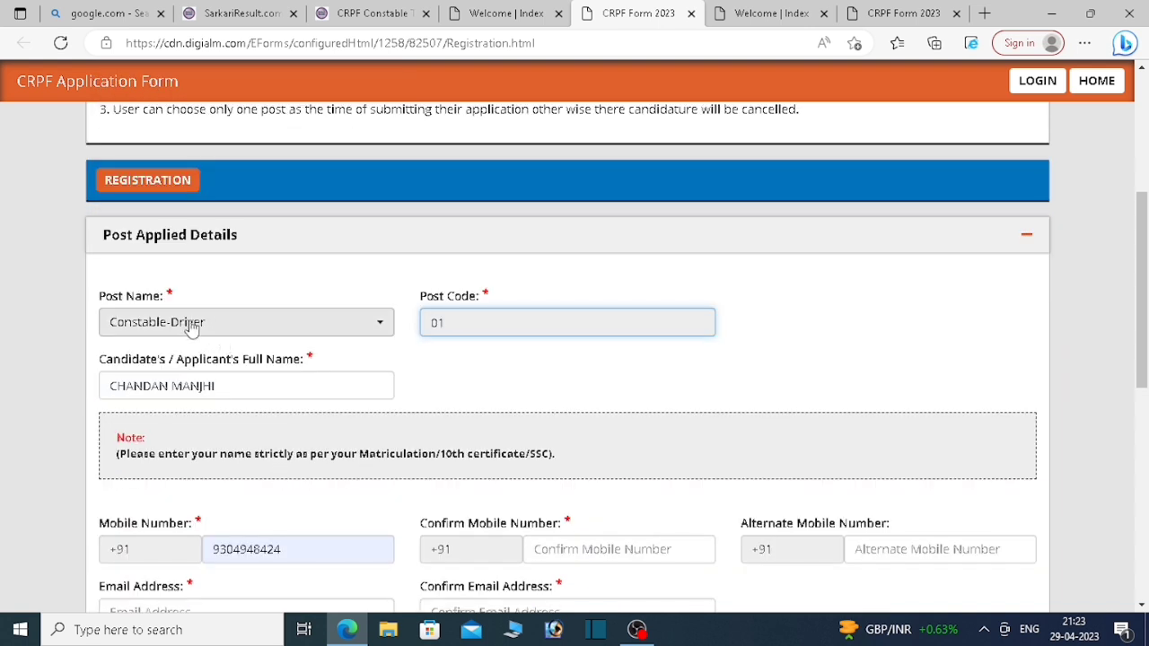
{"action": "triple_click", "coordinate": [254, 385]}
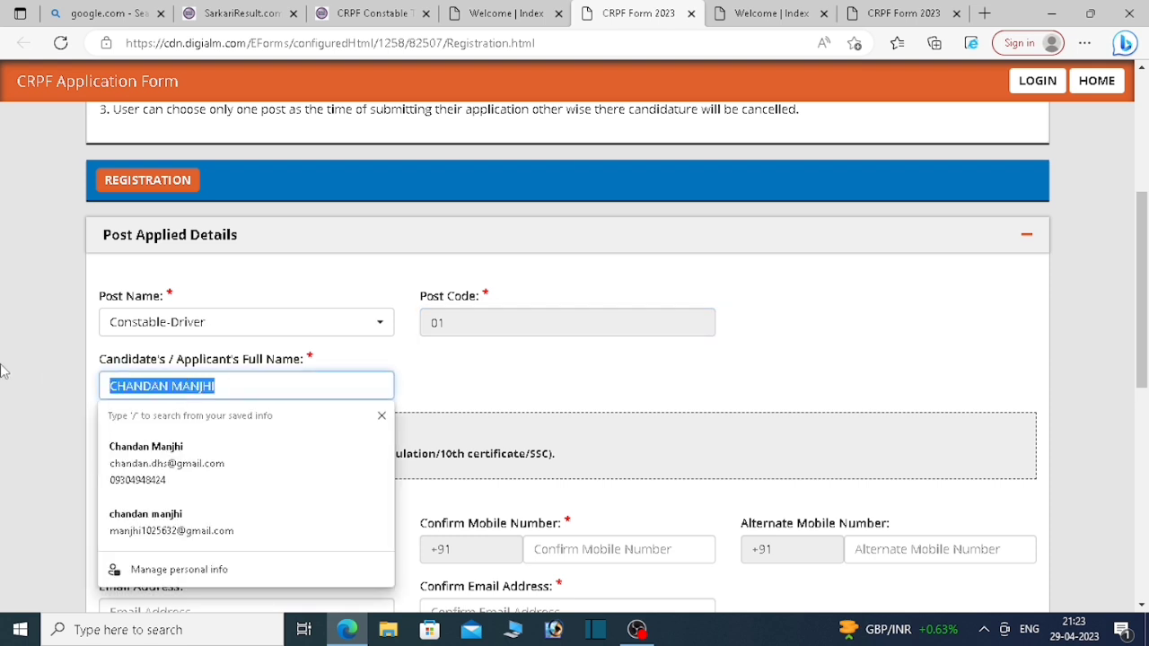
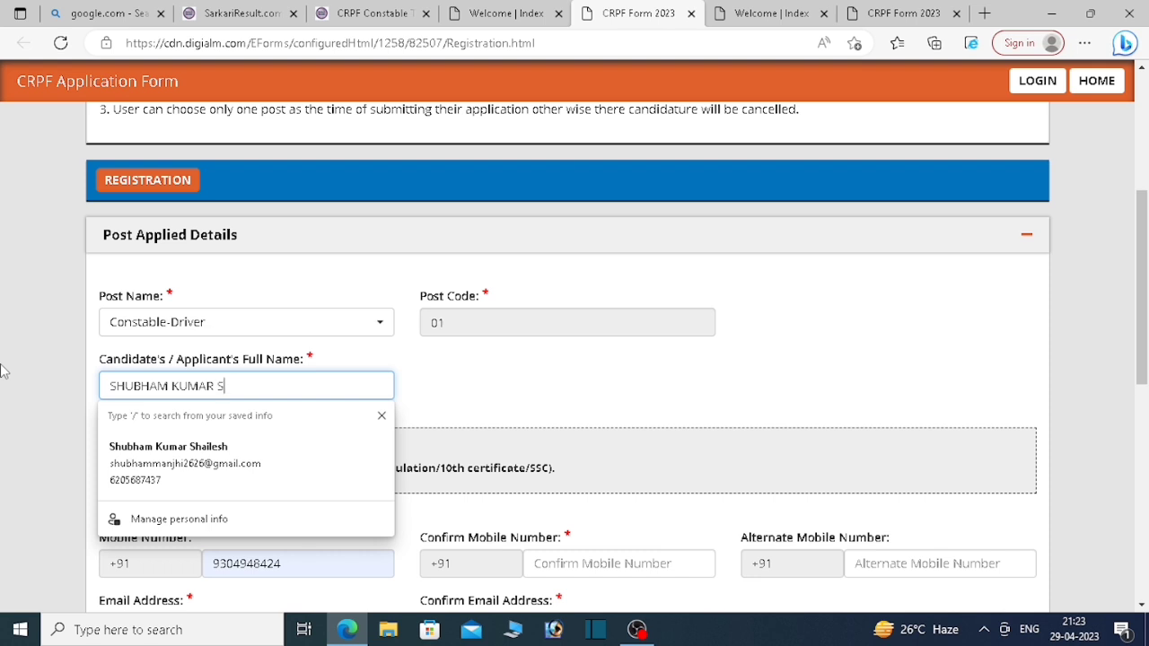
Step: Enter the candidate's new mobile number in both Mobile Number and Confirm Mobile Number
{"action": "left_click", "coordinate": [475, 392]}
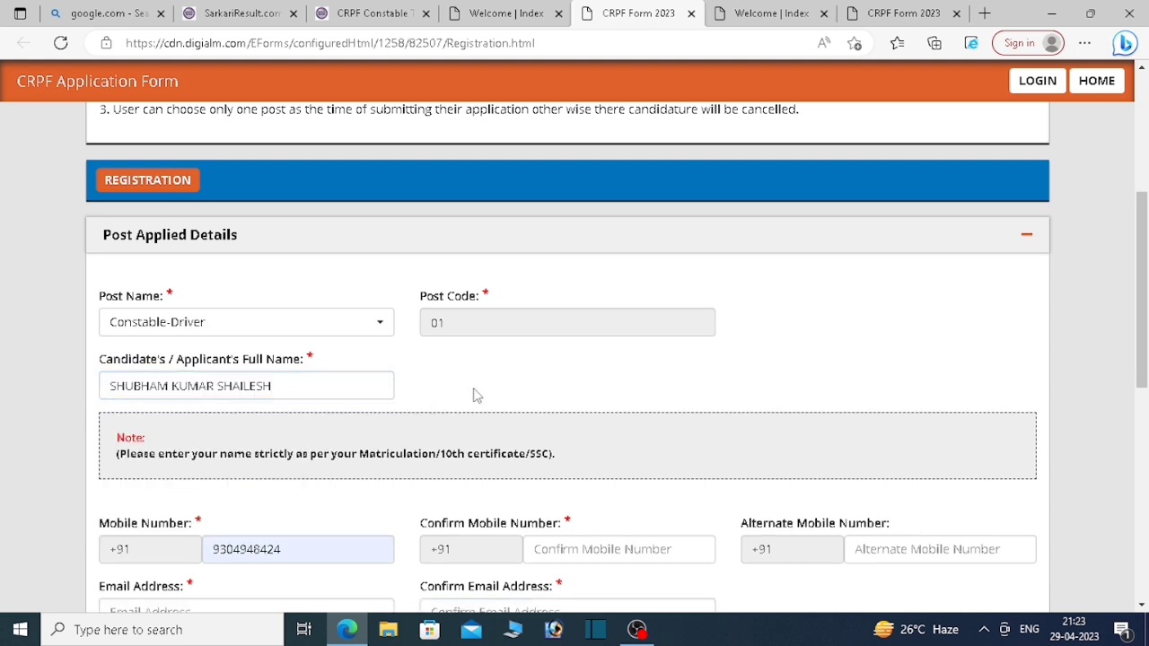
{"action": "scroll", "coordinate": [393, 474], "scroll_direction": "down", "scroll_amount": 2}
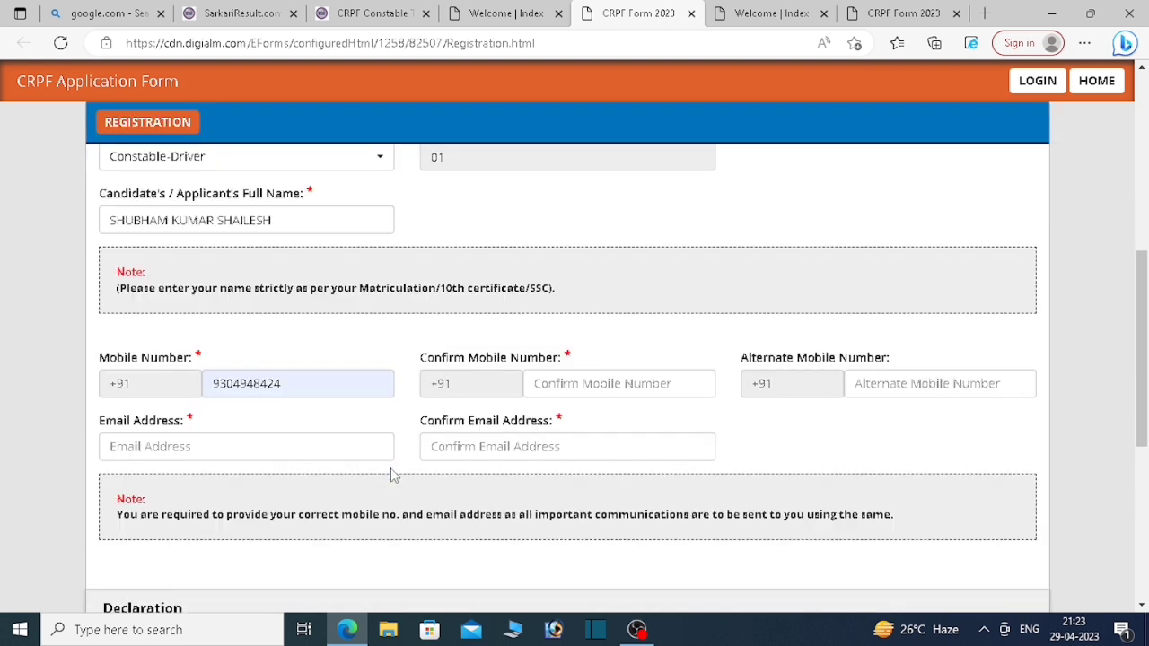
{"action": "double_click", "coordinate": [314, 393]}
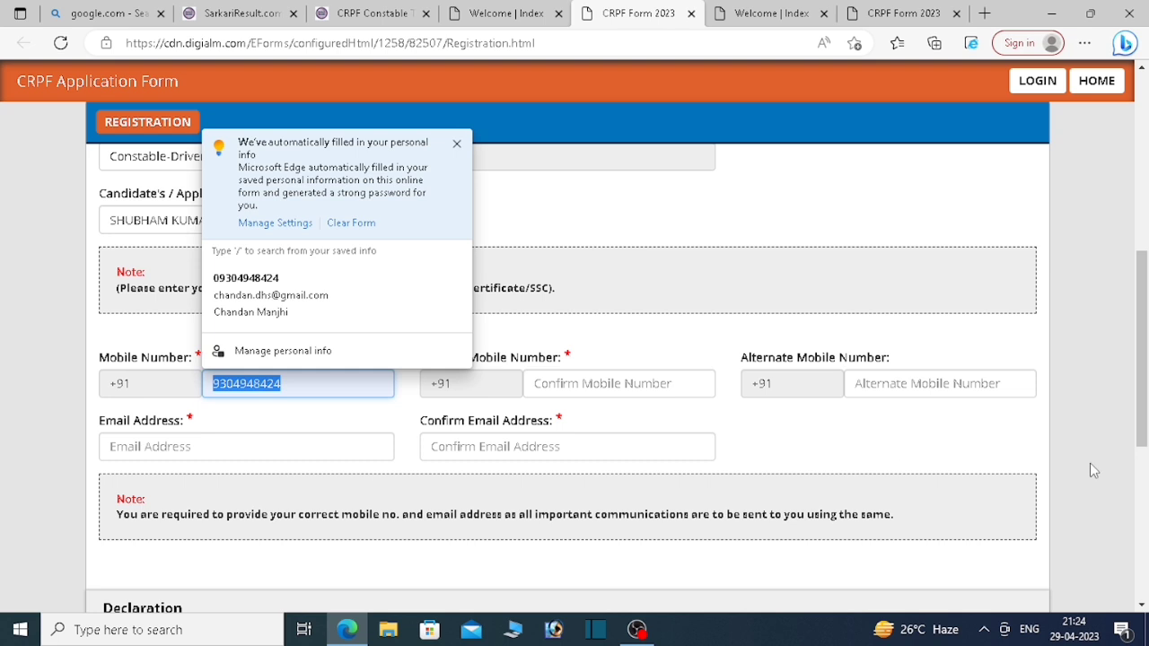
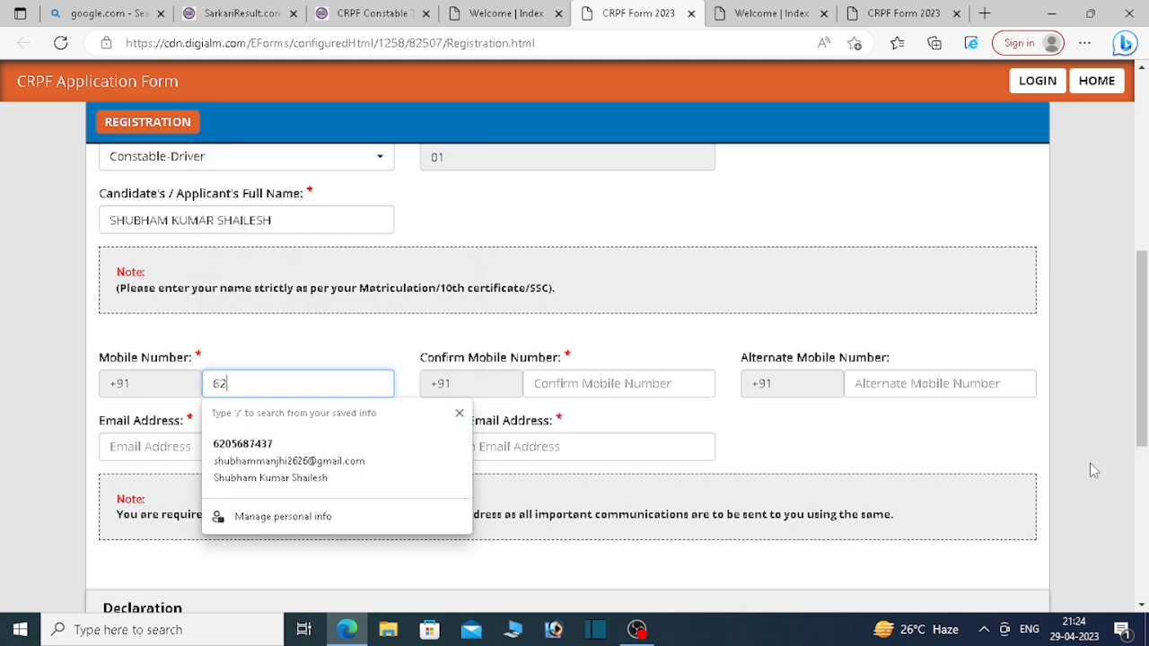
{"action": "left_click", "coordinate": [592, 386]}
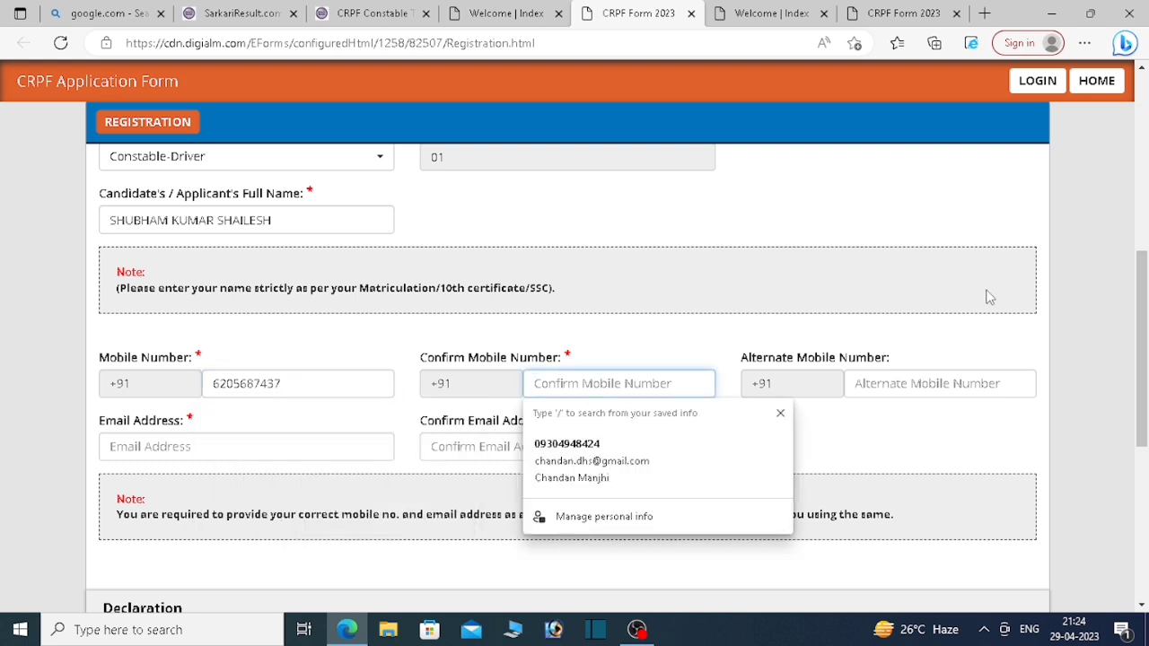
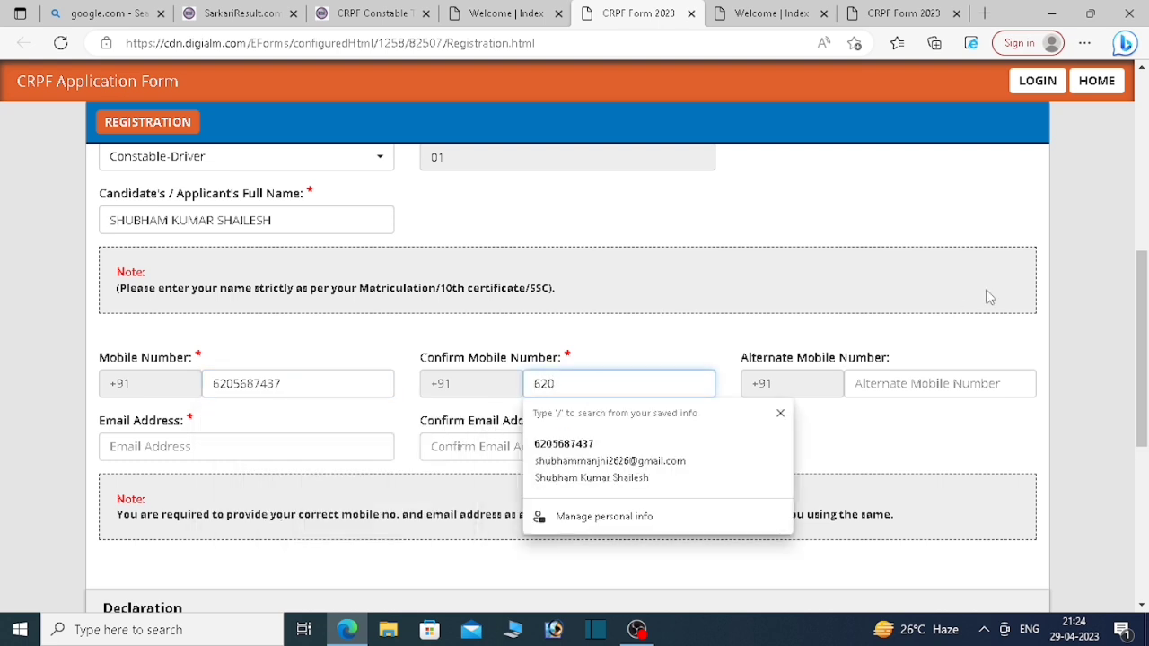
{"action": "left_click", "coordinate": [909, 382]}
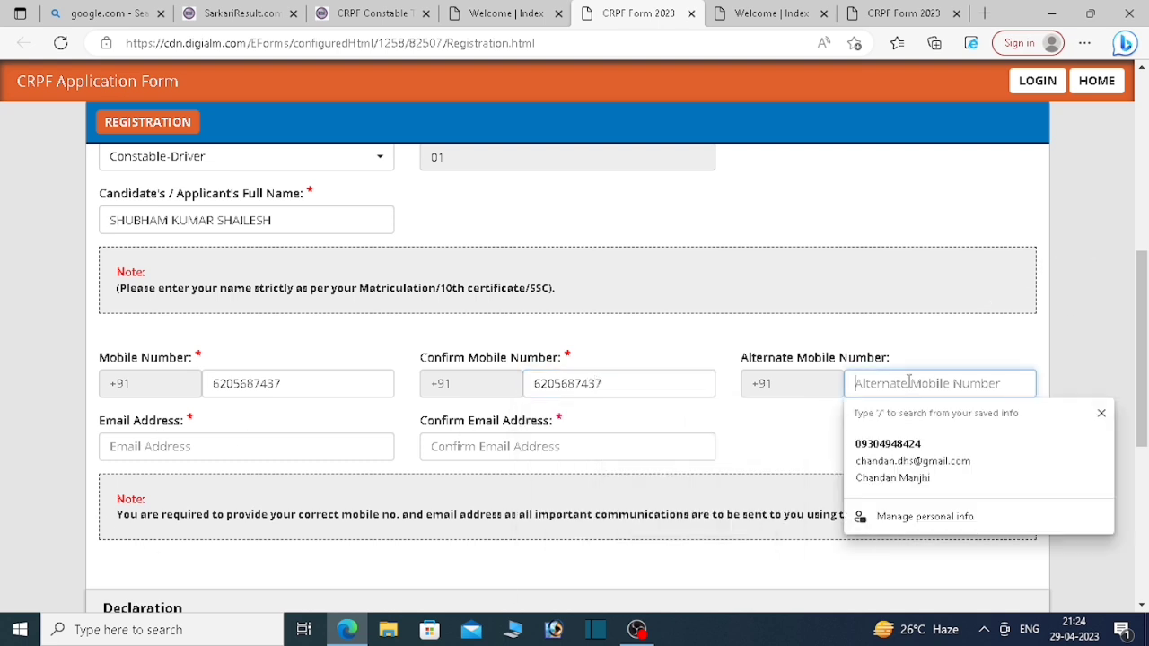
{"action": "left_click", "coordinate": [207, 447]}
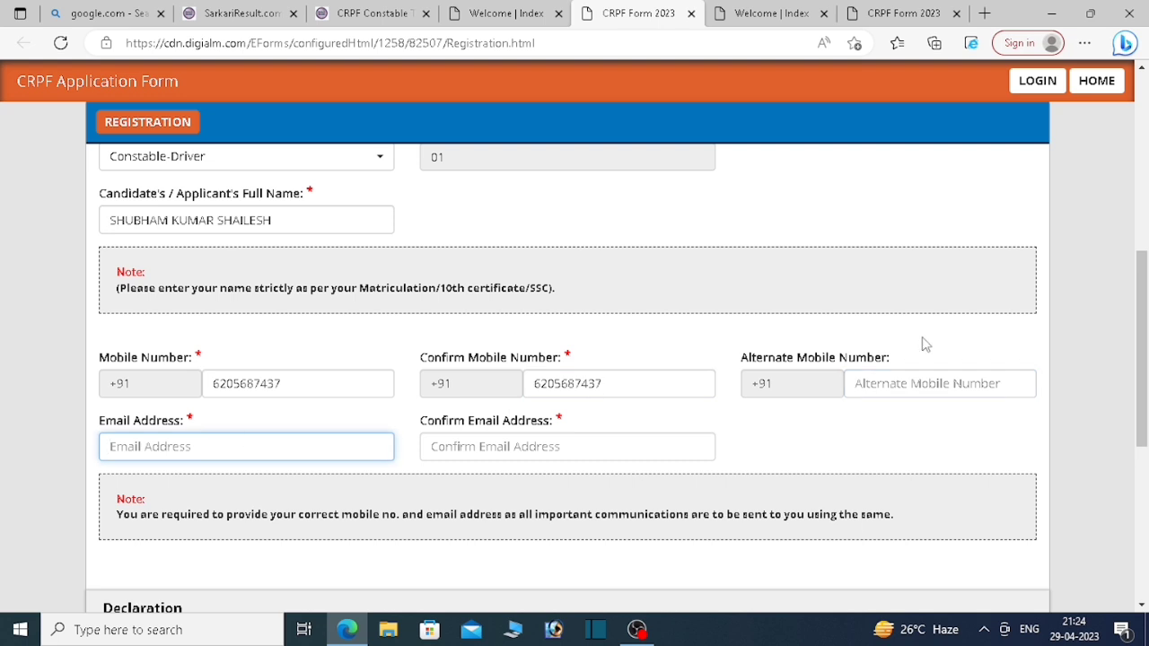
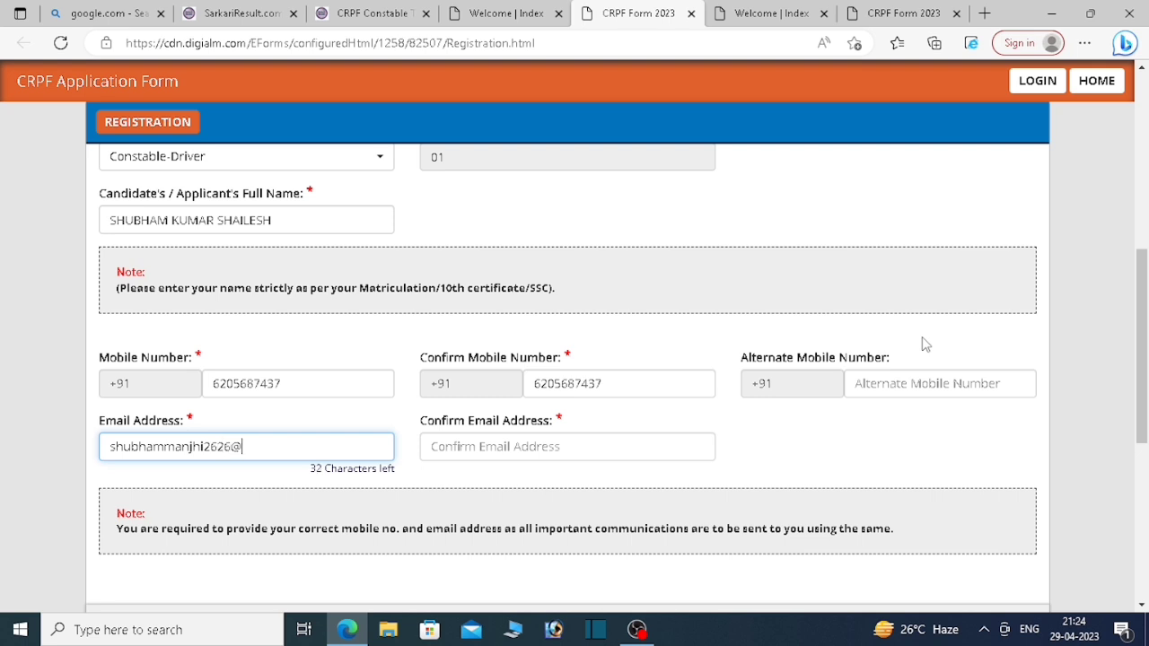
Step: Type the candidate's e-mail address, then fill Confirm Email Address from the autofill suggestion
{"action": "left_click_drag", "start_coordinate": [315, 449], "coordinate": [2, 428]}
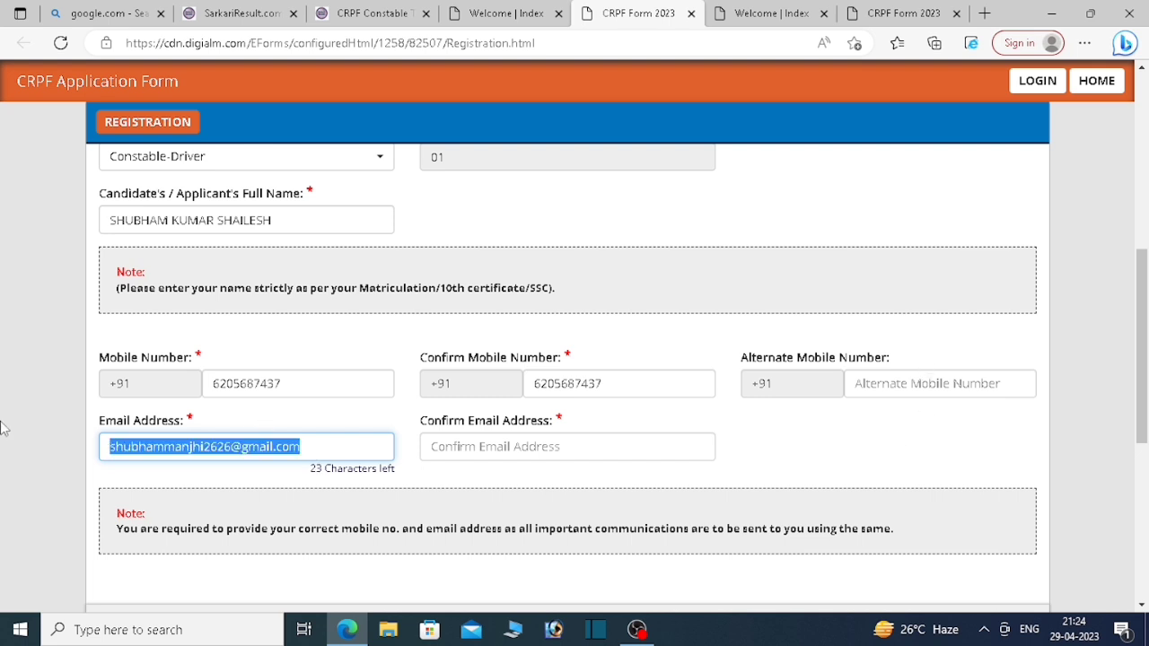
{"action": "left_click", "coordinate": [585, 445]}
{"action": "key", "text": "ctrl+v"}
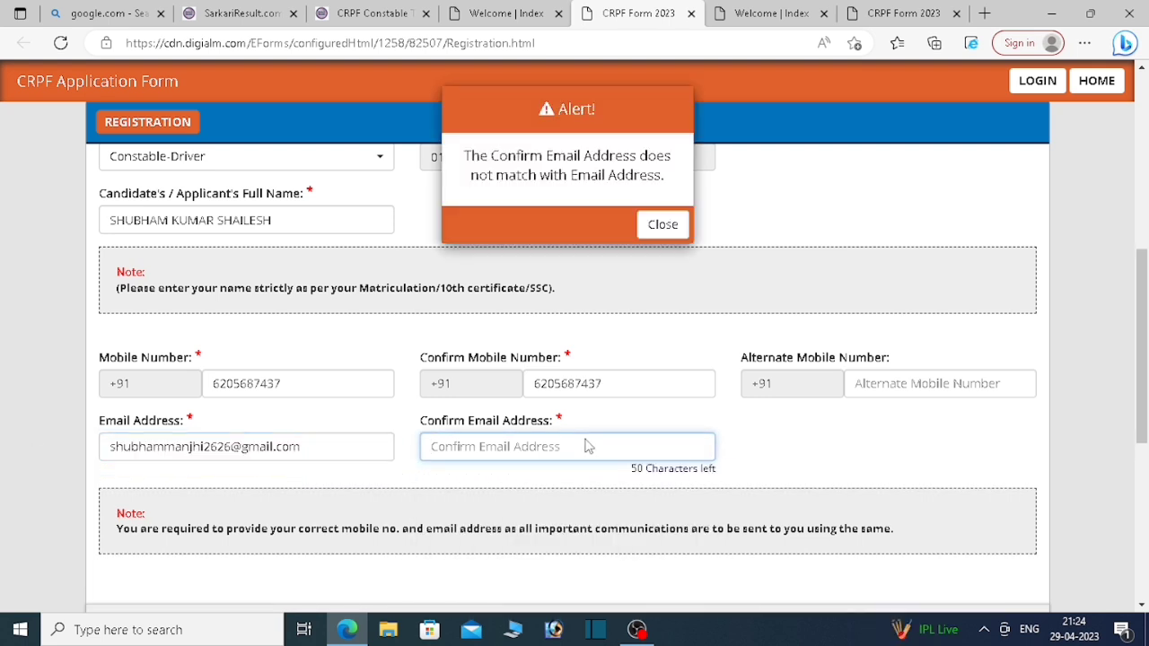
{"action": "left_click", "coordinate": [661, 226]}
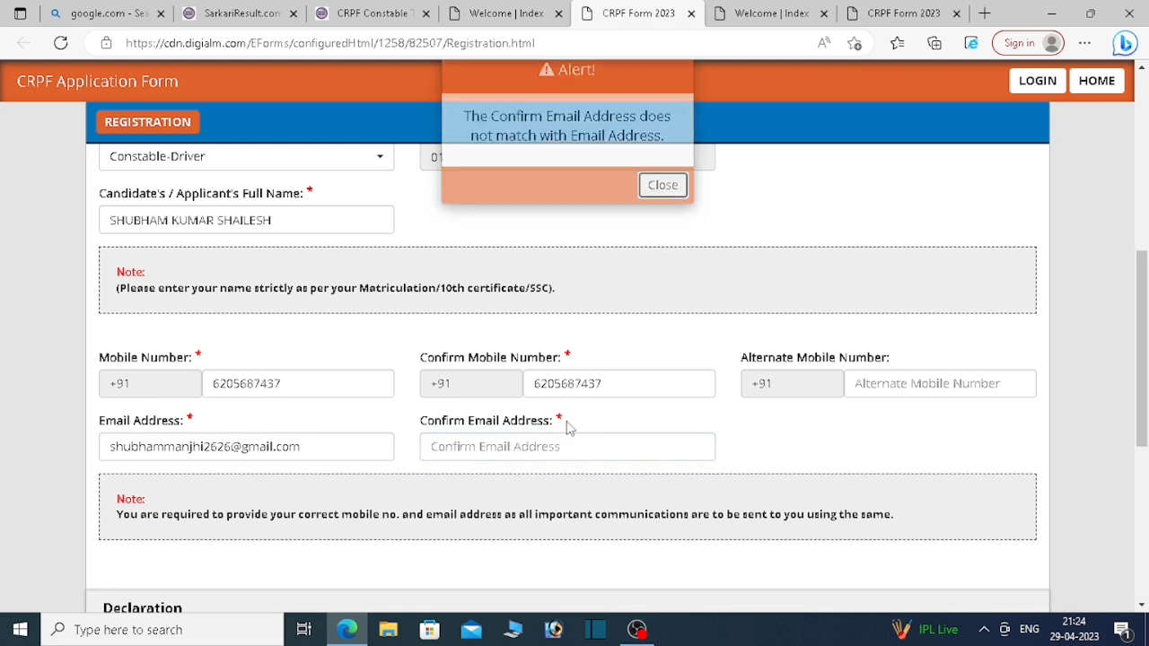
{"action": "left_click", "coordinate": [516, 449]}
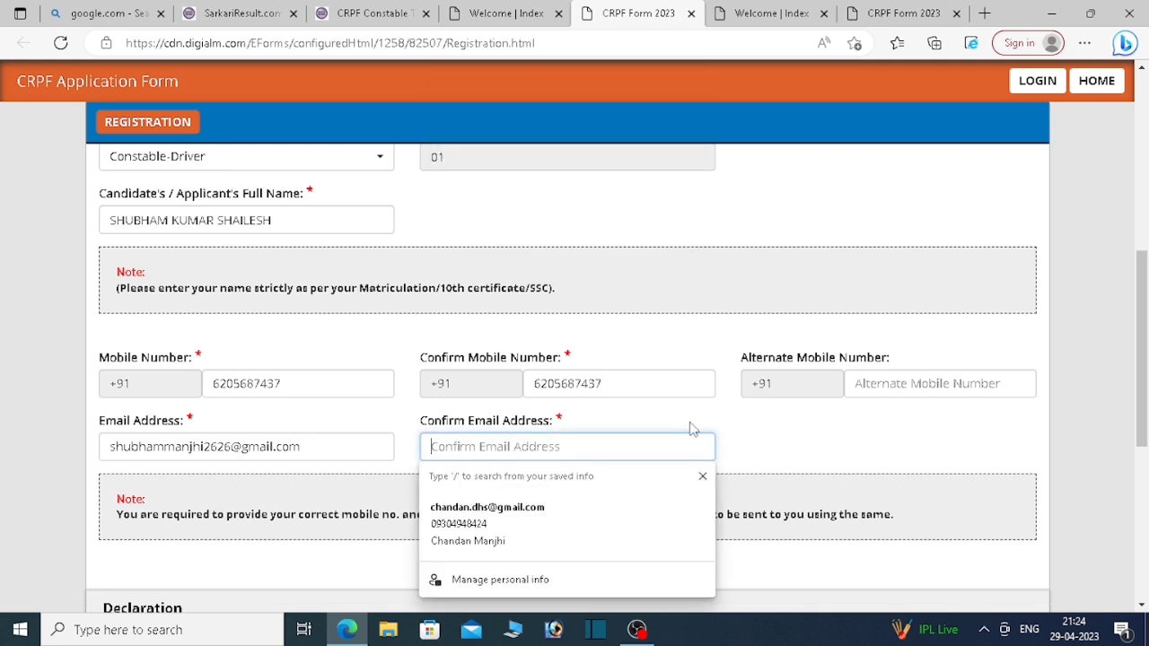
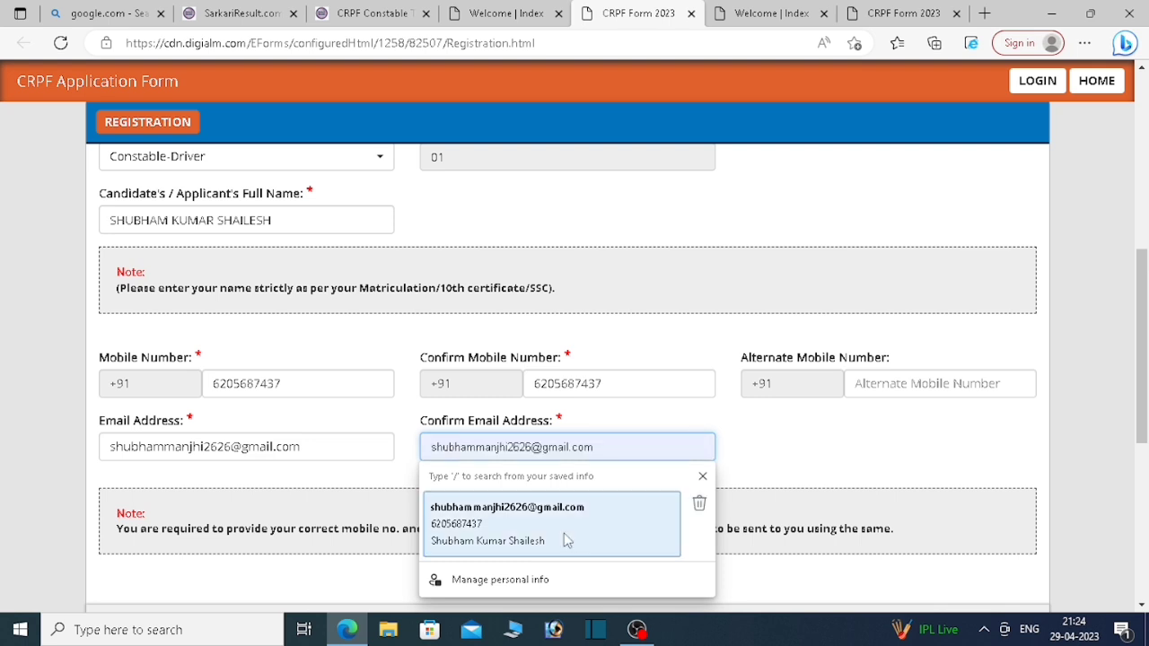
{"action": "left_click", "coordinate": [543, 554]}
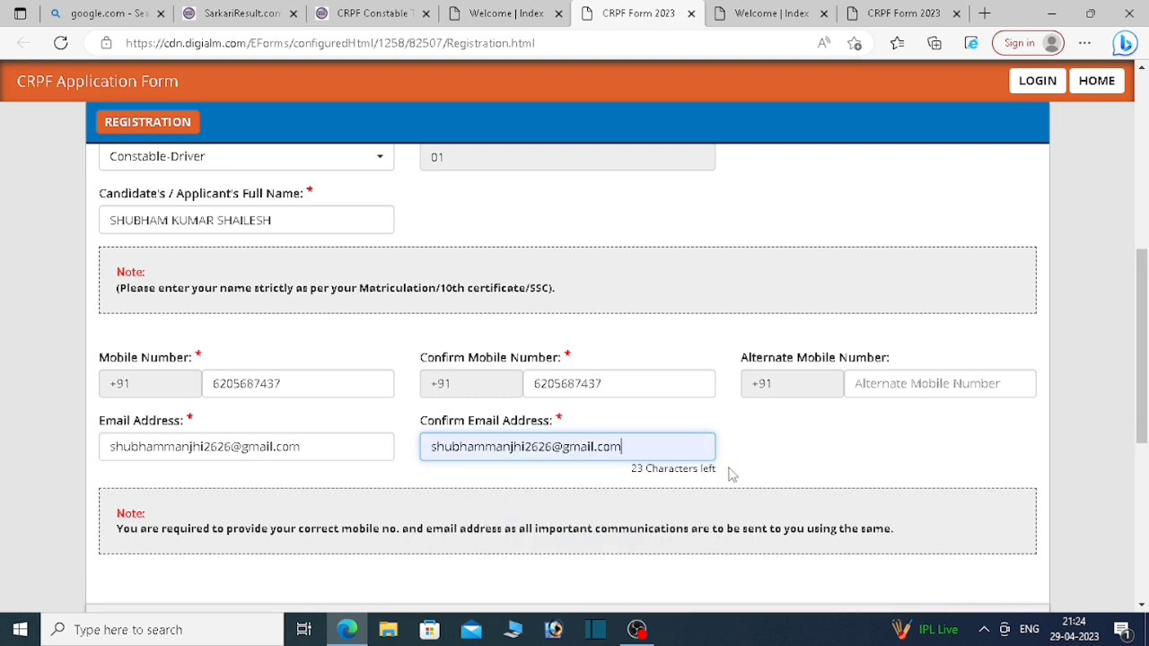
{"action": "scroll", "coordinate": [736, 471], "scroll_direction": "down", "scroll_amount": 2}
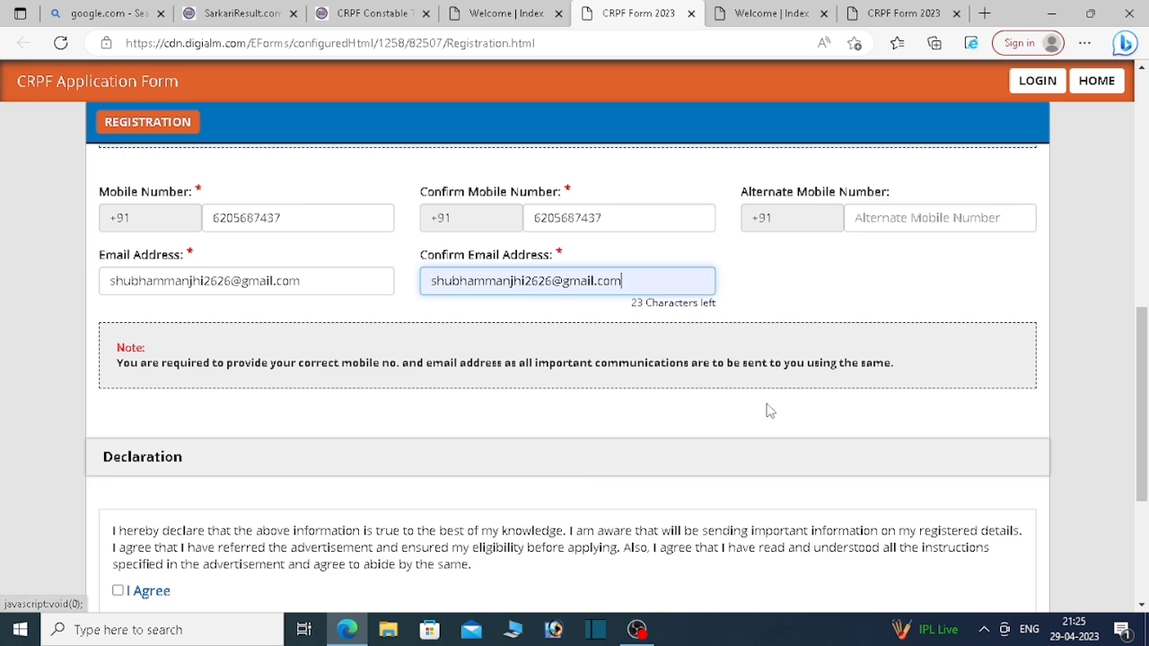
{"action": "scroll", "coordinate": [629, 459], "scroll_direction": "down", "scroll_amount": 1}
Step: Tick I Agree, enter captcha jau5szr and send it for reverification
{"action": "left_click", "coordinate": [117, 493]}
{"action": "scroll", "coordinate": [424, 505], "scroll_direction": "down", "scroll_amount": 2}
{"action": "left_click", "coordinate": [536, 449]}
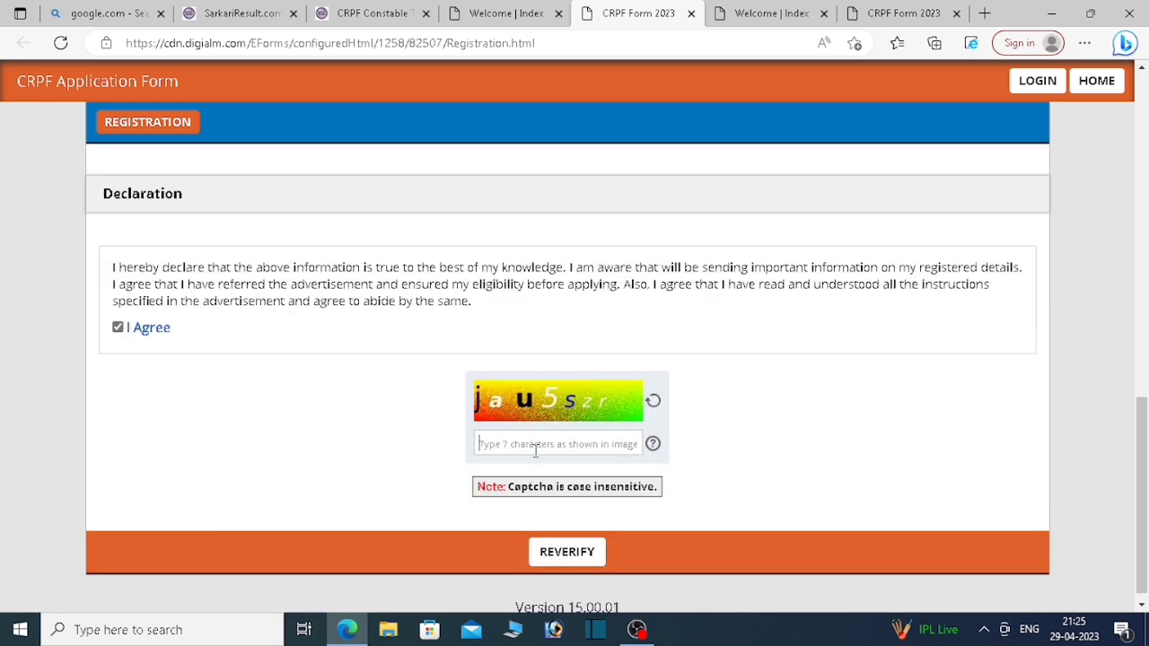
{"action": "type", "text": "jau5szr"}
{"action": "scroll", "coordinate": [611, 552], "scroll_direction": "down", "scroll_amount": 1}
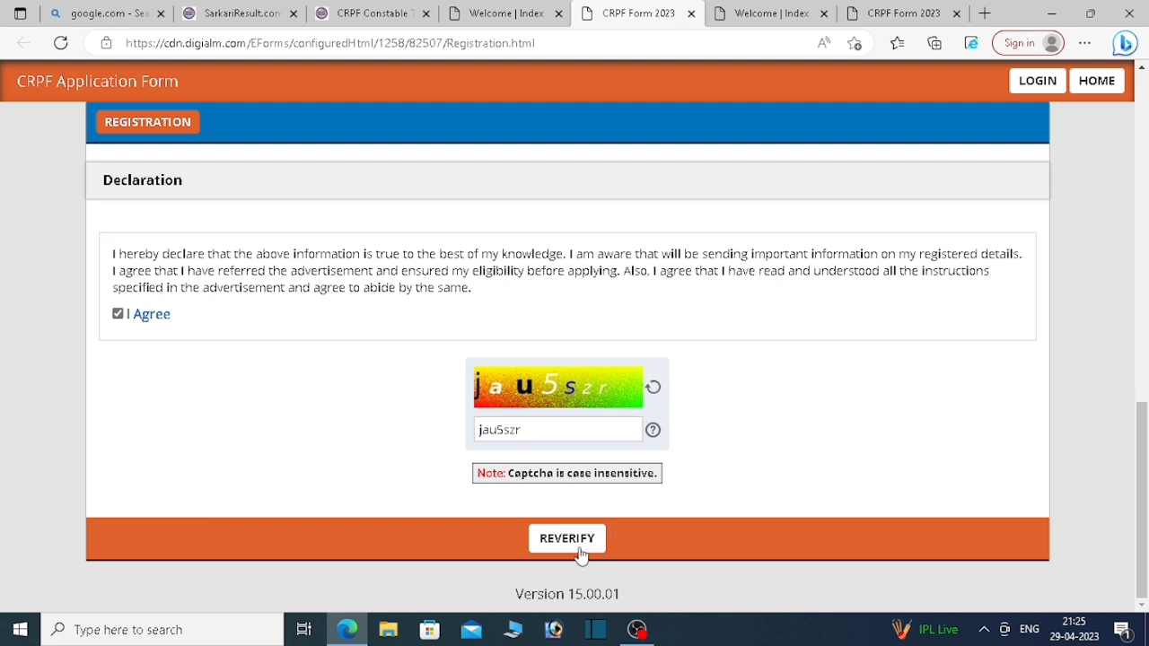
{"action": "left_click", "coordinate": [569, 541]}
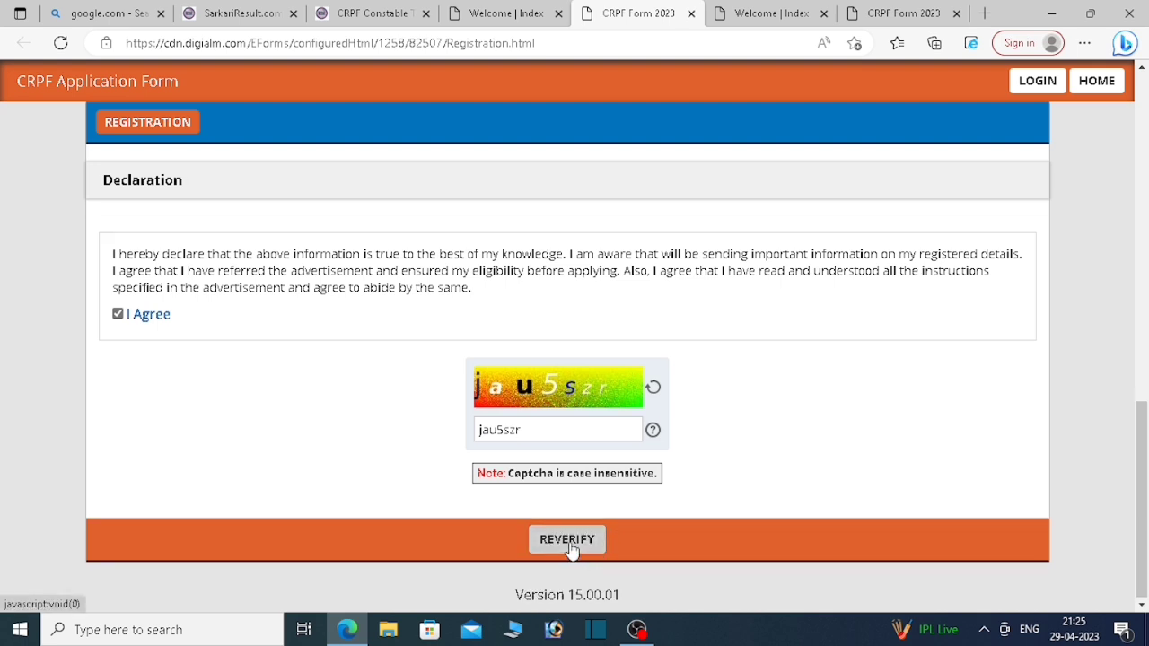
{"action": "scroll", "coordinate": [762, 506], "scroll_direction": "down", "scroll_amount": 1}
Step: Confirm the Full Name, Mobile Number, Post Name and Email entries, then submit the registration
{"action": "scroll", "coordinate": [762, 505], "scroll_direction": "down", "scroll_amount": 1}
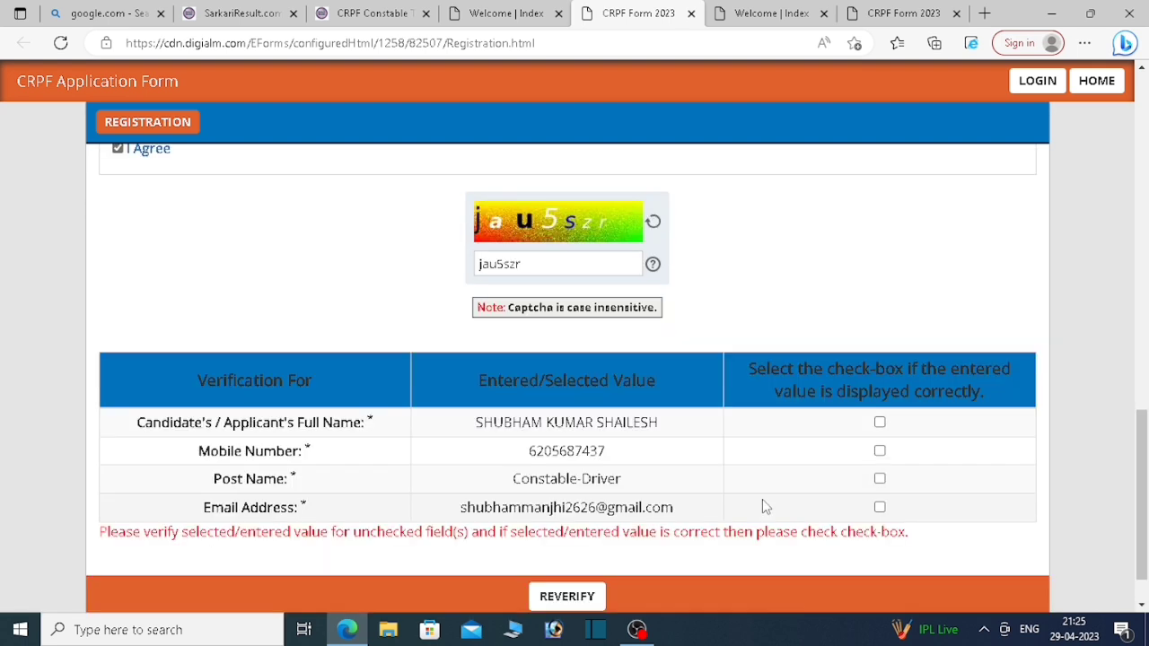
{"action": "left_click", "coordinate": [880, 422]}
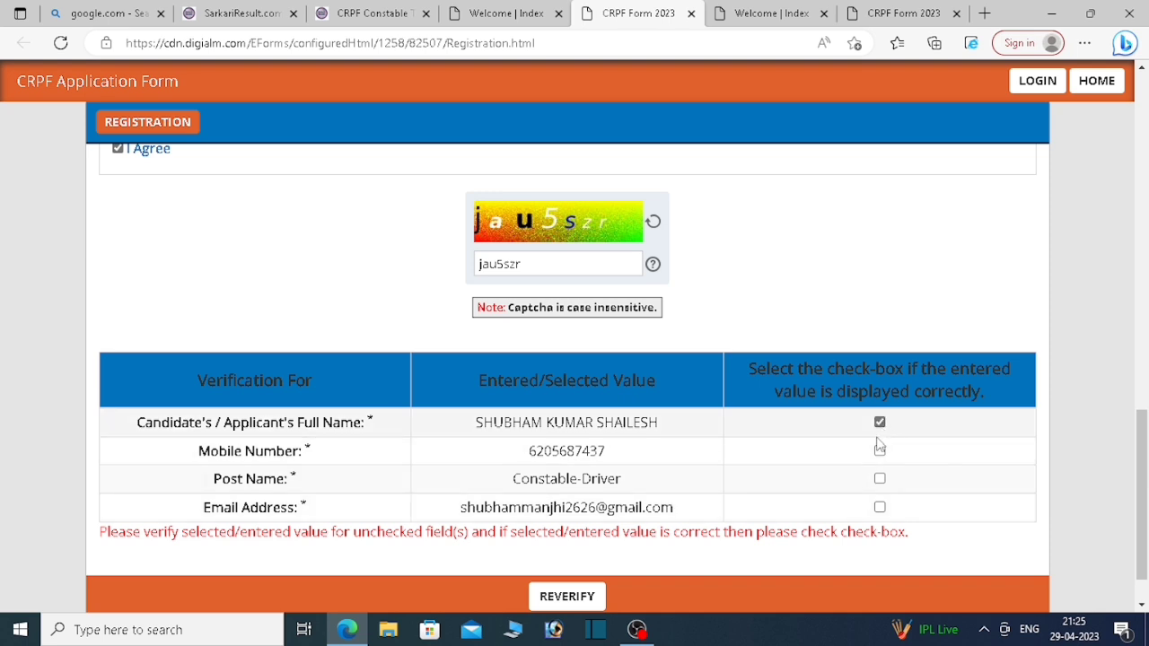
{"action": "left_click", "coordinate": [880, 452]}
{"action": "left_click", "coordinate": [880, 479]}
{"action": "left_click", "coordinate": [880, 507]}
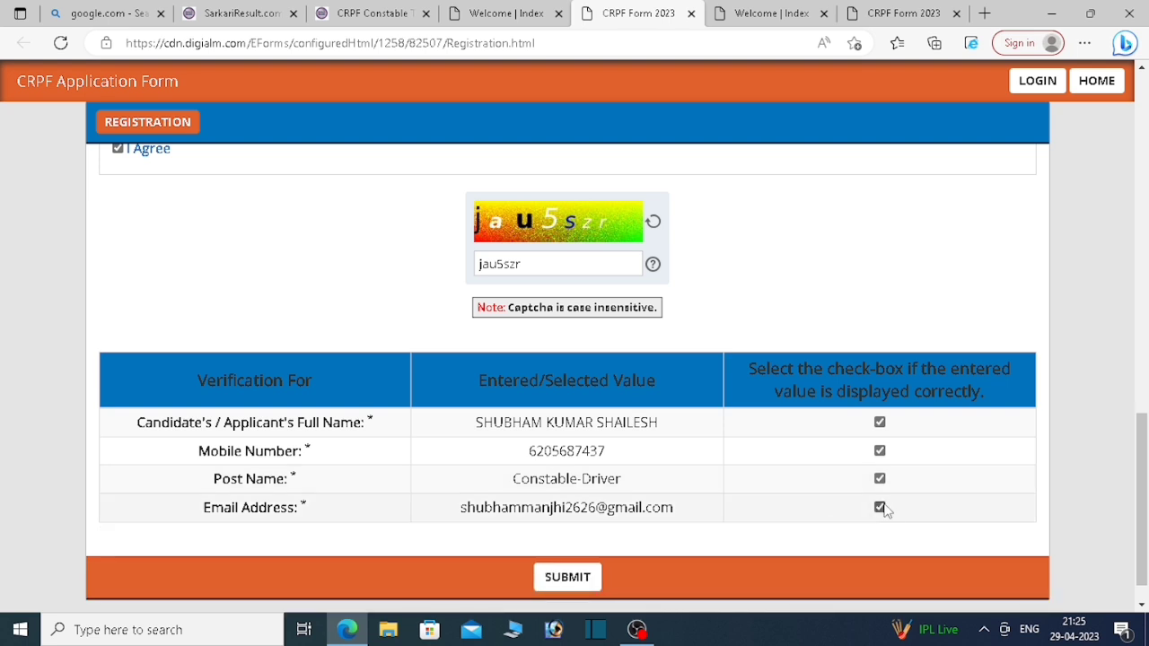
{"action": "left_click", "coordinate": [569, 578]}
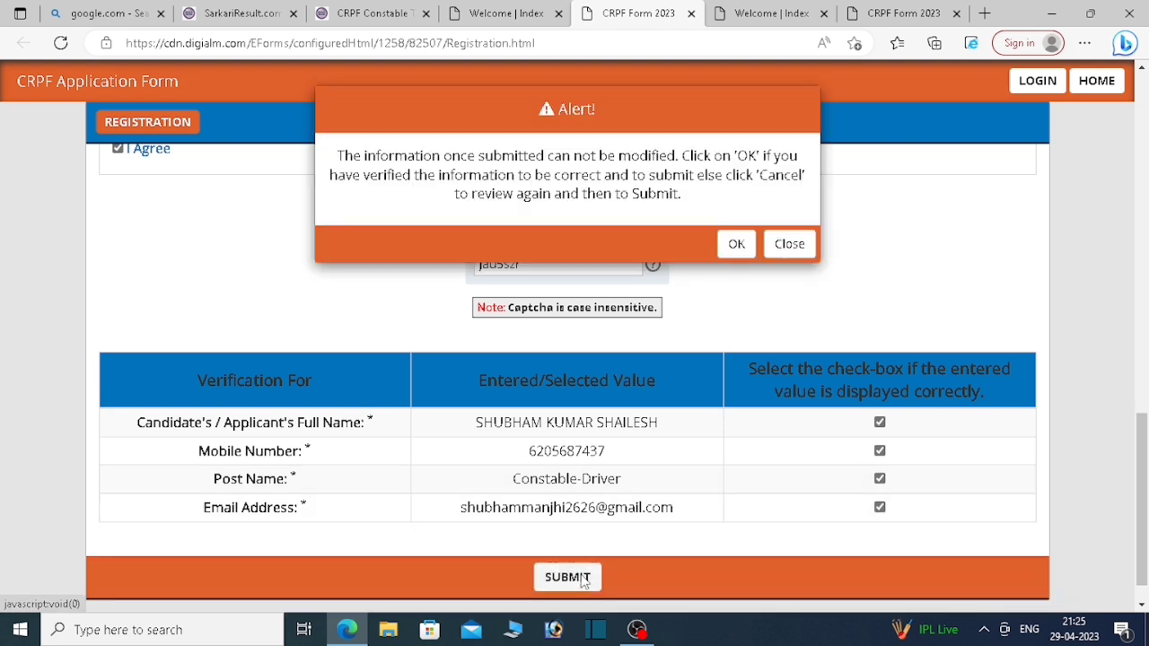
Step: Accept the final submission alert, dismiss the success note and review the Applicant Details page
{"action": "key", "text": "Return"}
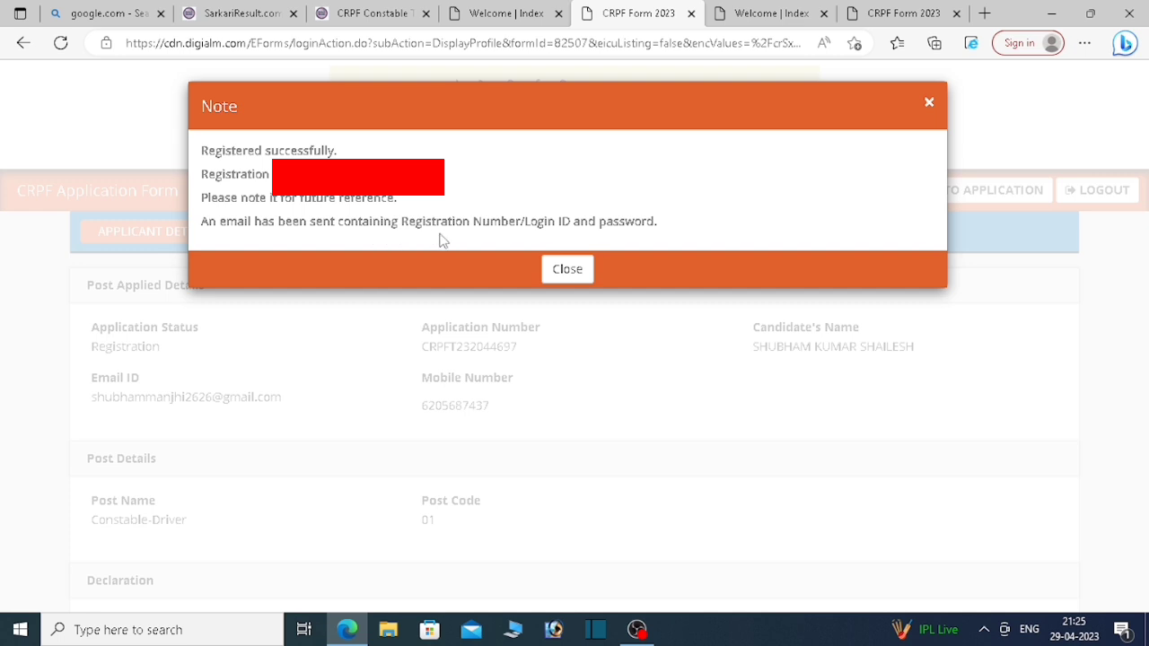
{"action": "left_click", "coordinate": [579, 269]}
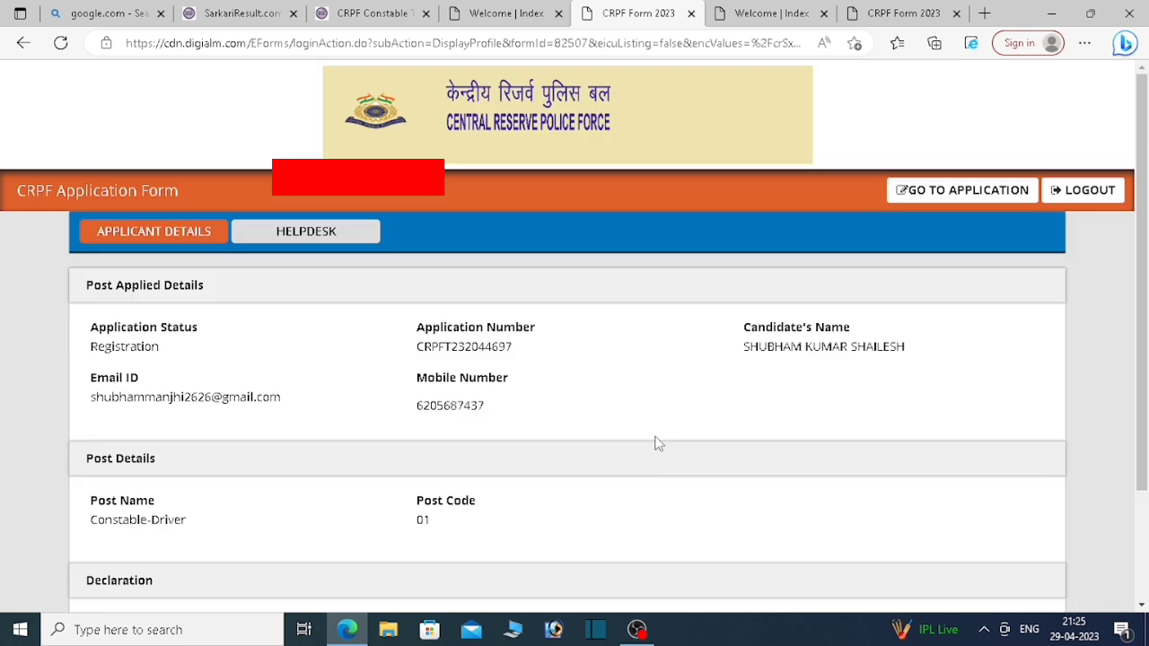
{"action": "scroll", "coordinate": [713, 440], "scroll_direction": "down", "scroll_amount": 2}
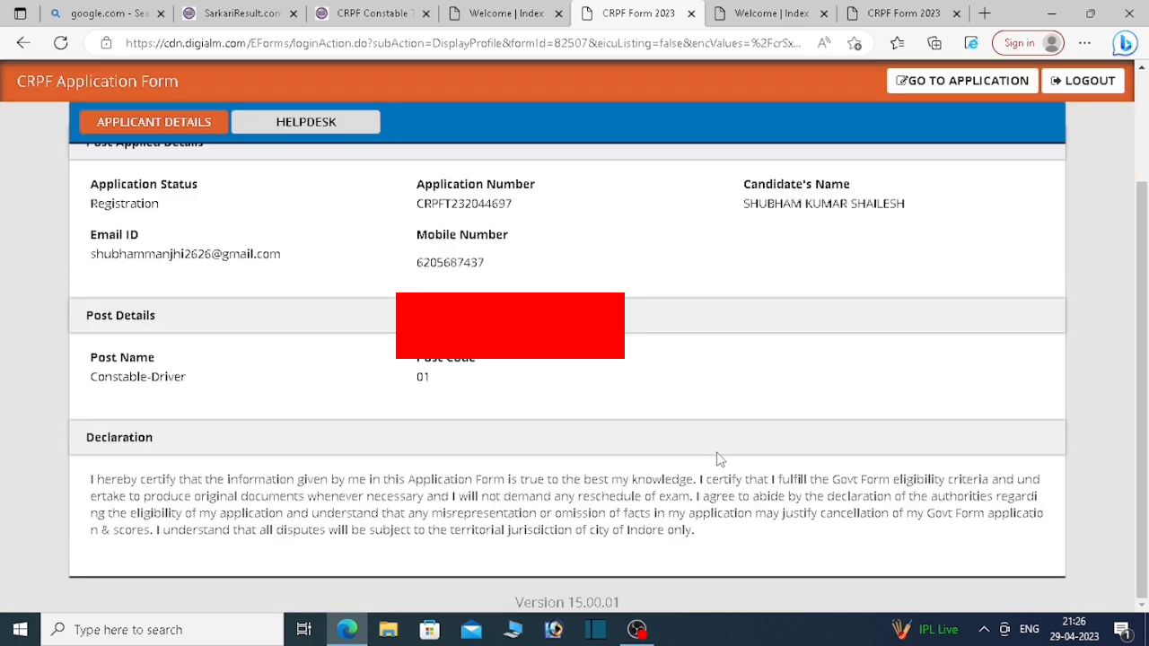
{"action": "scroll", "coordinate": [719, 460], "scroll_direction": "up", "scroll_amount": 2}
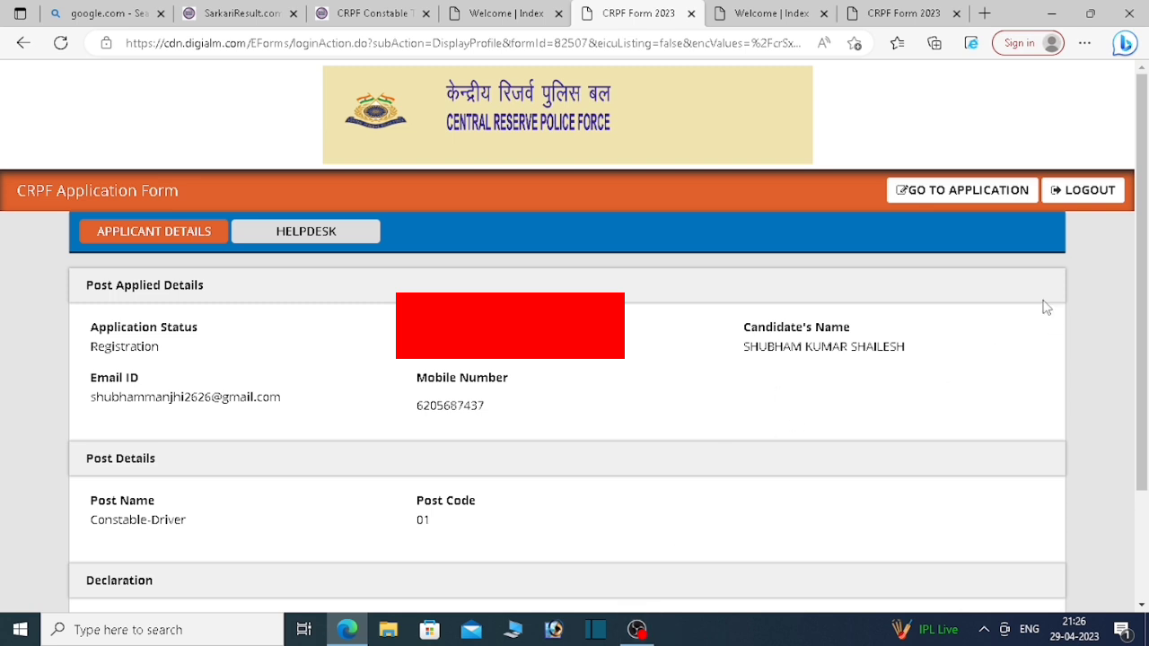
Step: Open the full application, dismiss the instructions and set gender to Male
{"action": "left_click", "coordinate": [990, 205]}
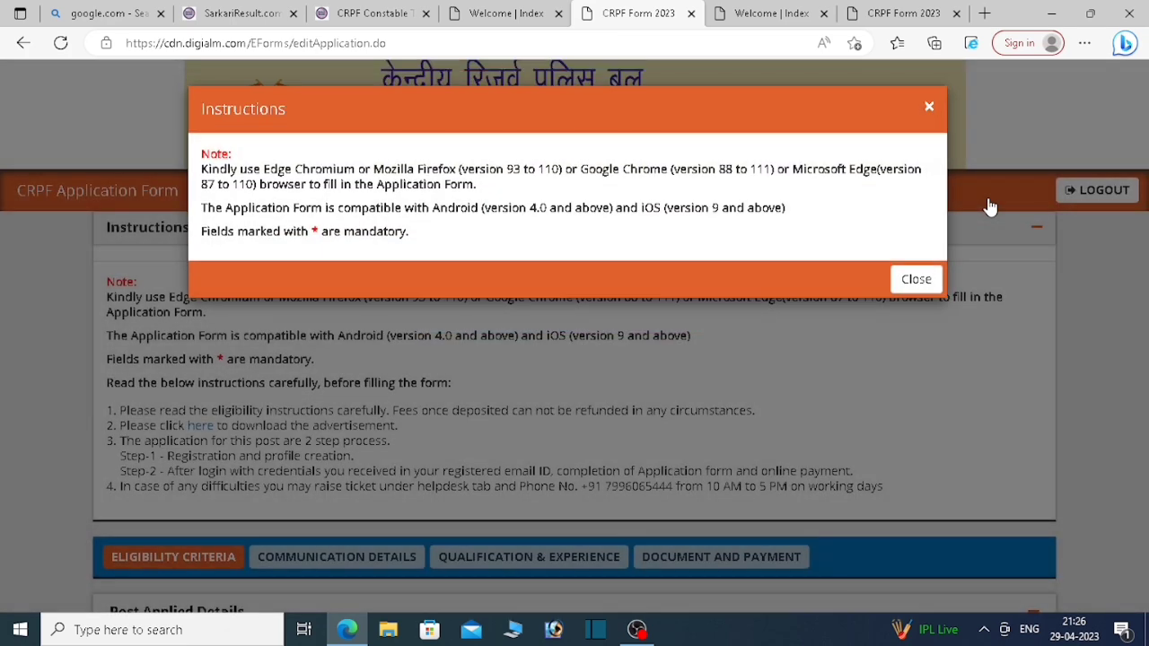
{"action": "left_click", "coordinate": [931, 286]}
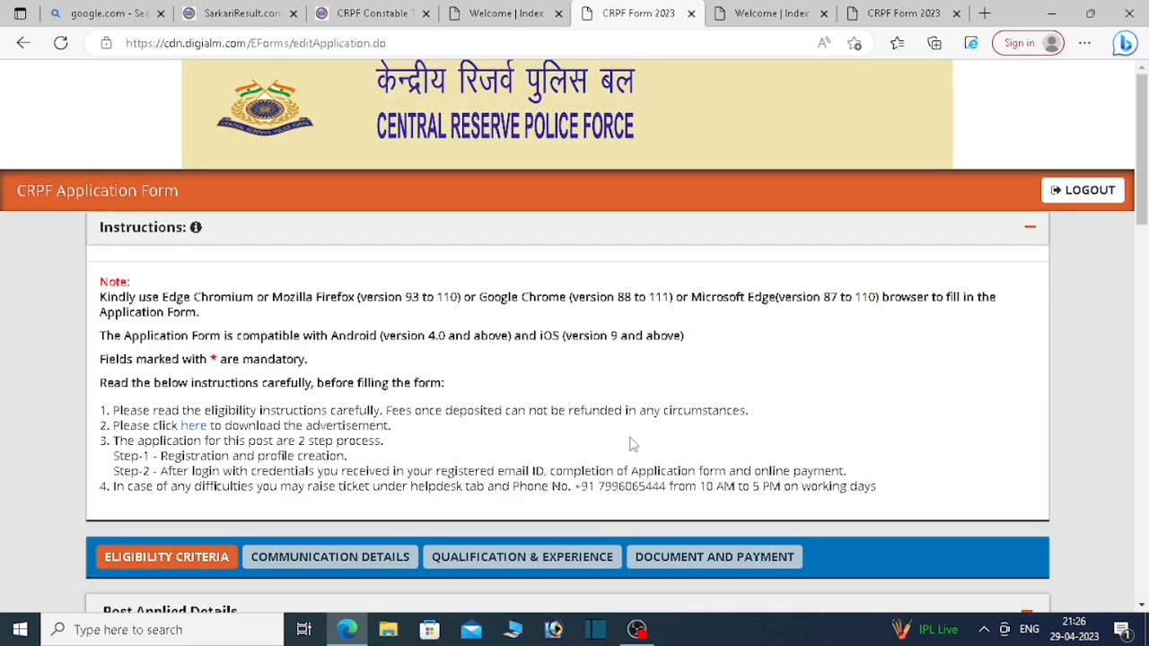
{"action": "scroll", "coordinate": [635, 446], "scroll_direction": "down", "scroll_amount": 3}
{"action": "scroll", "coordinate": [635, 446], "scroll_direction": "down", "scroll_amount": 2}
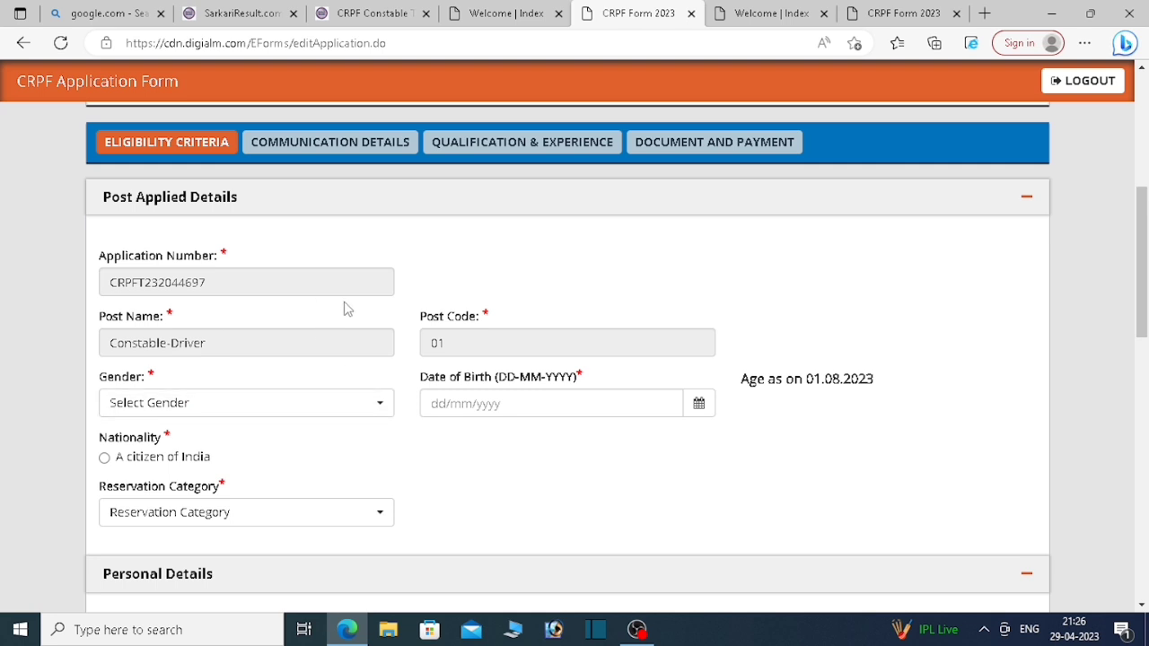
{"action": "left_click", "coordinate": [361, 410]}
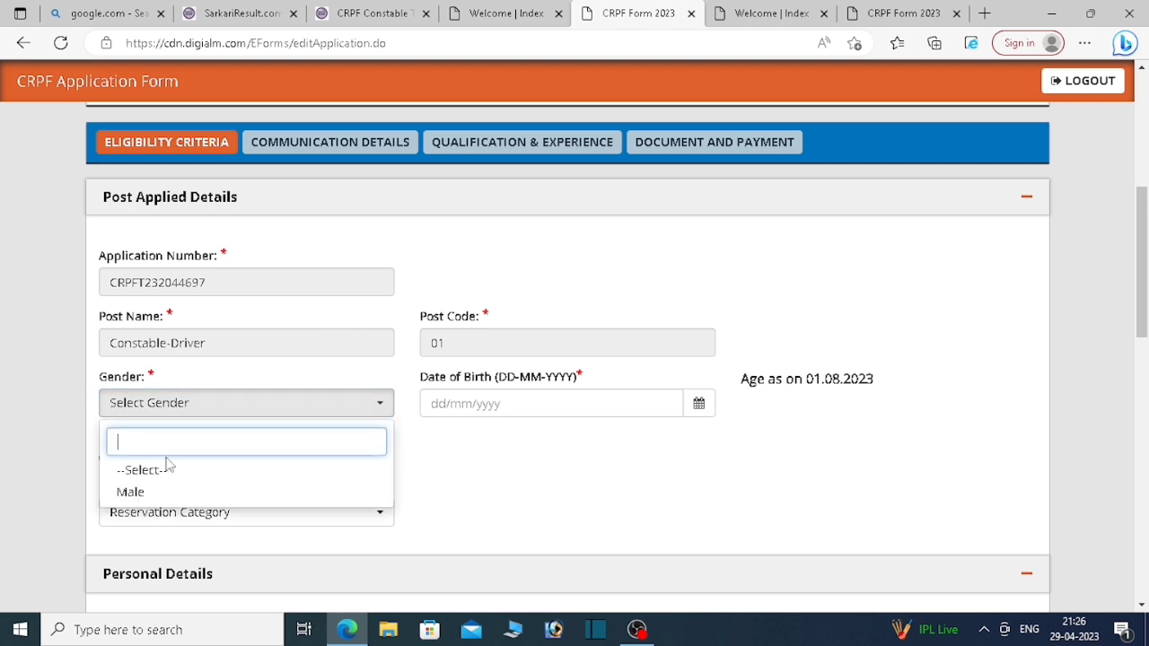
{"action": "left_click", "coordinate": [160, 493]}
{"action": "left_click", "coordinate": [500, 403]}
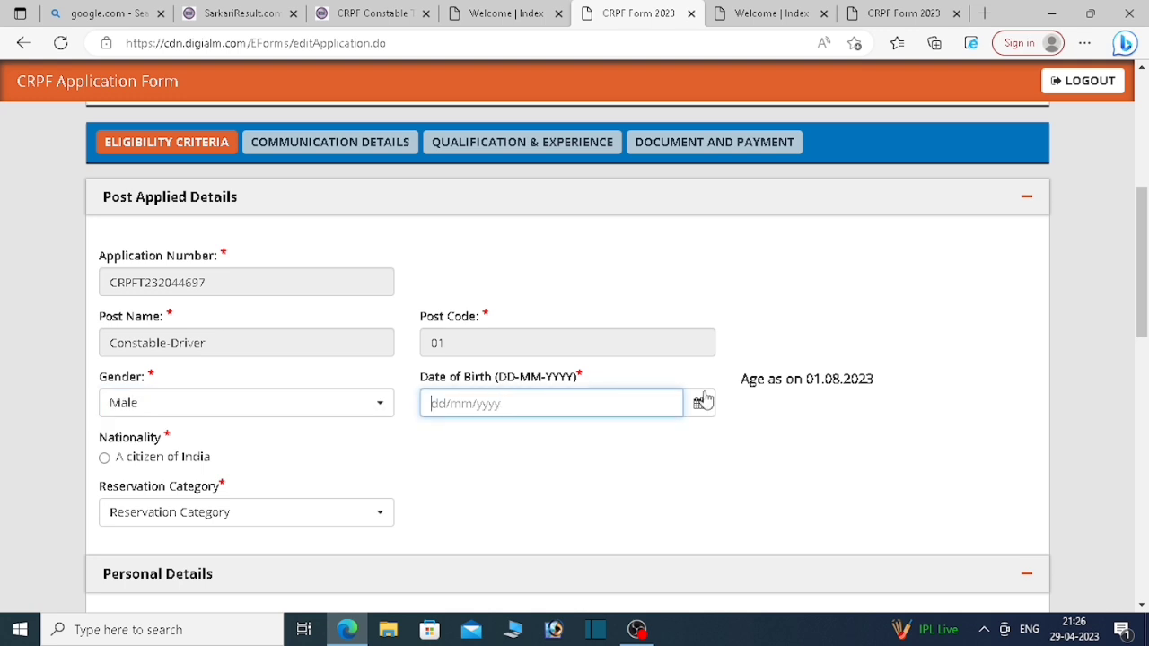
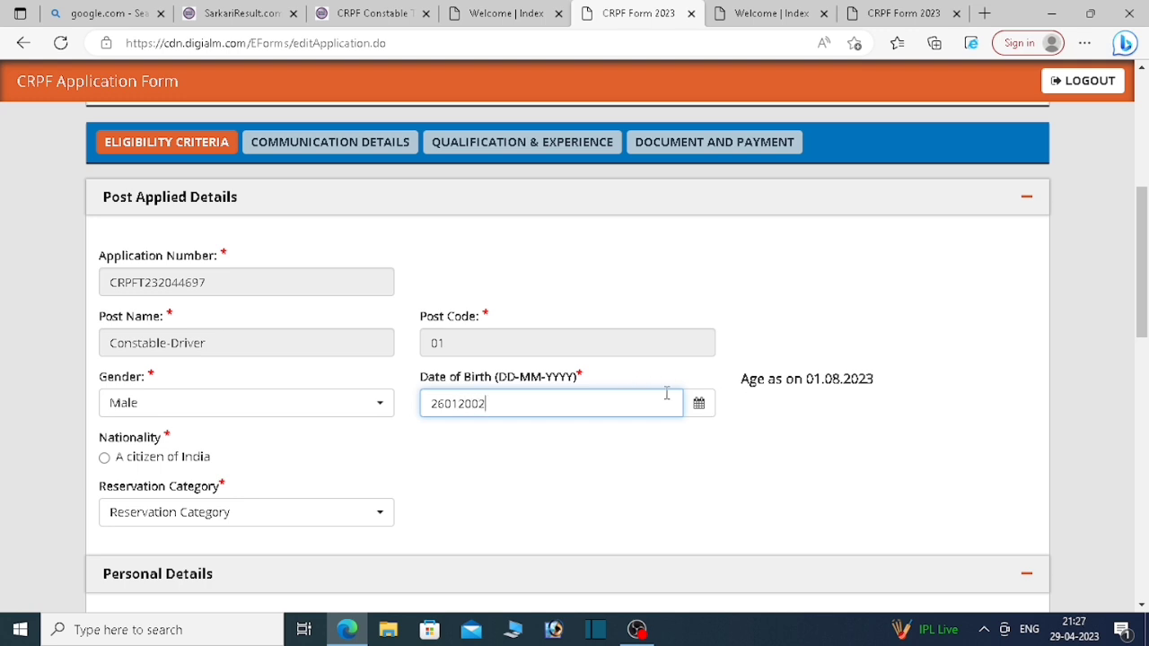
{"action": "scroll", "coordinate": [665, 395], "scroll_direction": "down", "scroll_amount": 2}
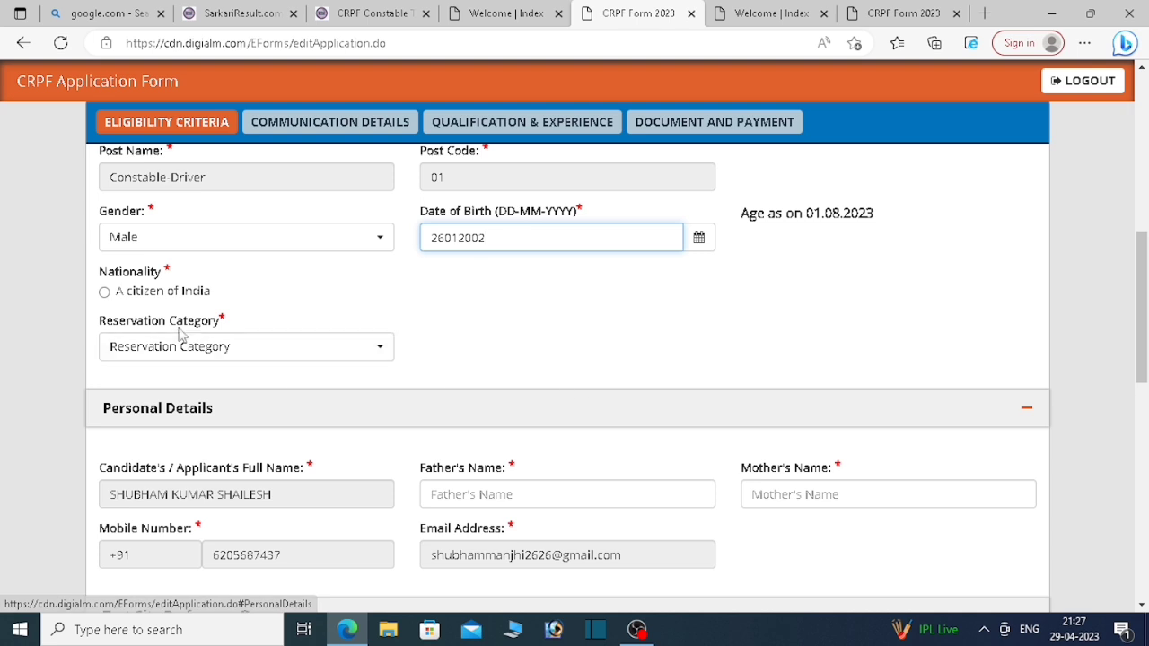
{"action": "left_click", "coordinate": [107, 301]}
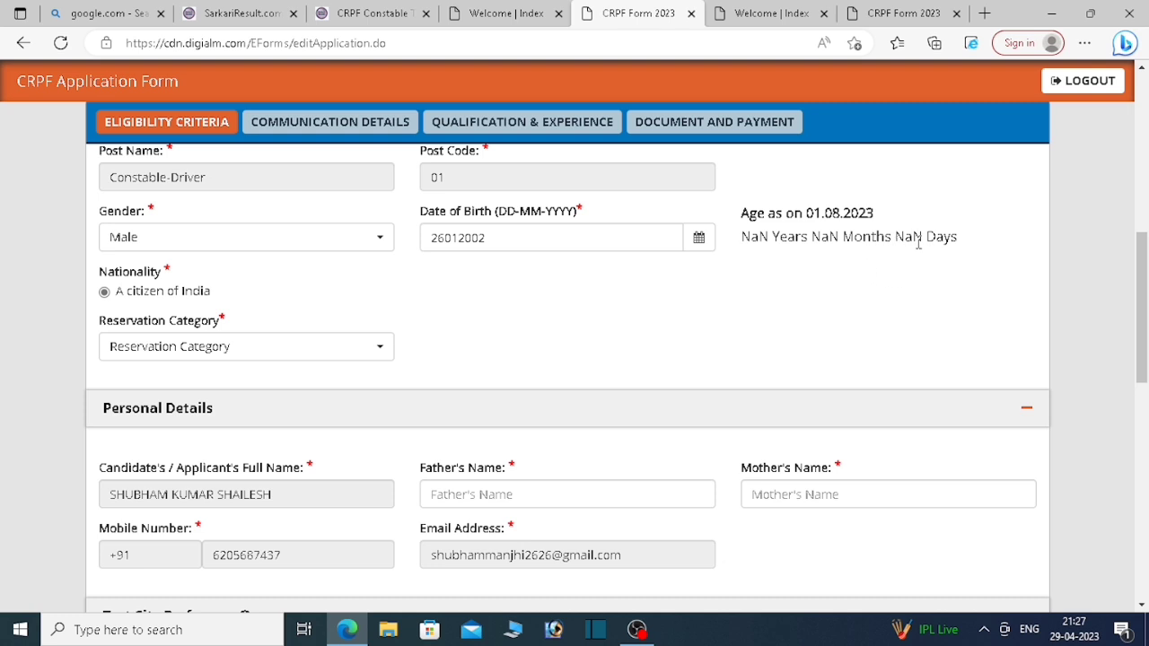
{"action": "left_click", "coordinate": [698, 239]}
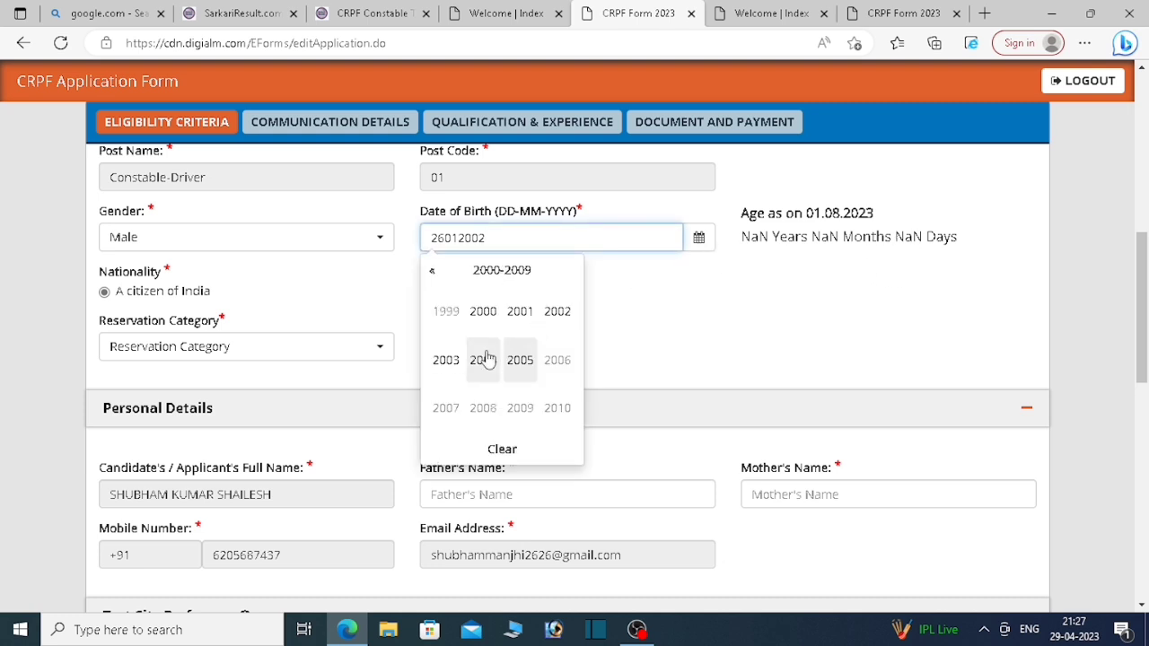
{"action": "left_click", "coordinate": [558, 321]}
{"action": "left_click", "coordinate": [456, 322]}
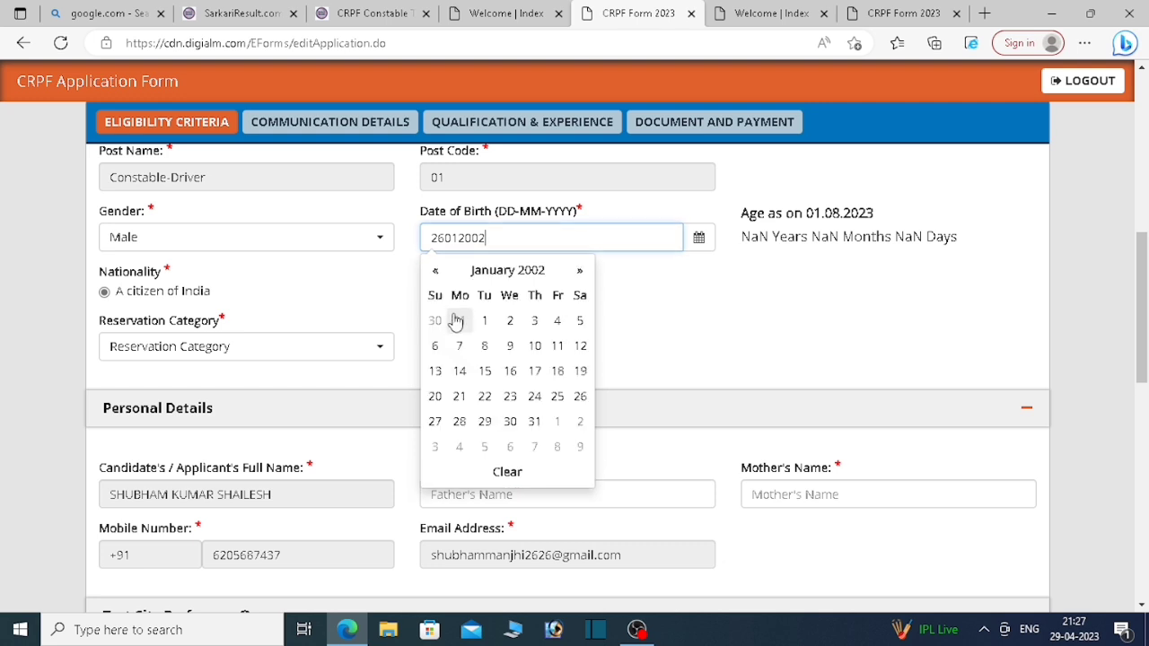
{"action": "left_click", "coordinate": [580, 396]}
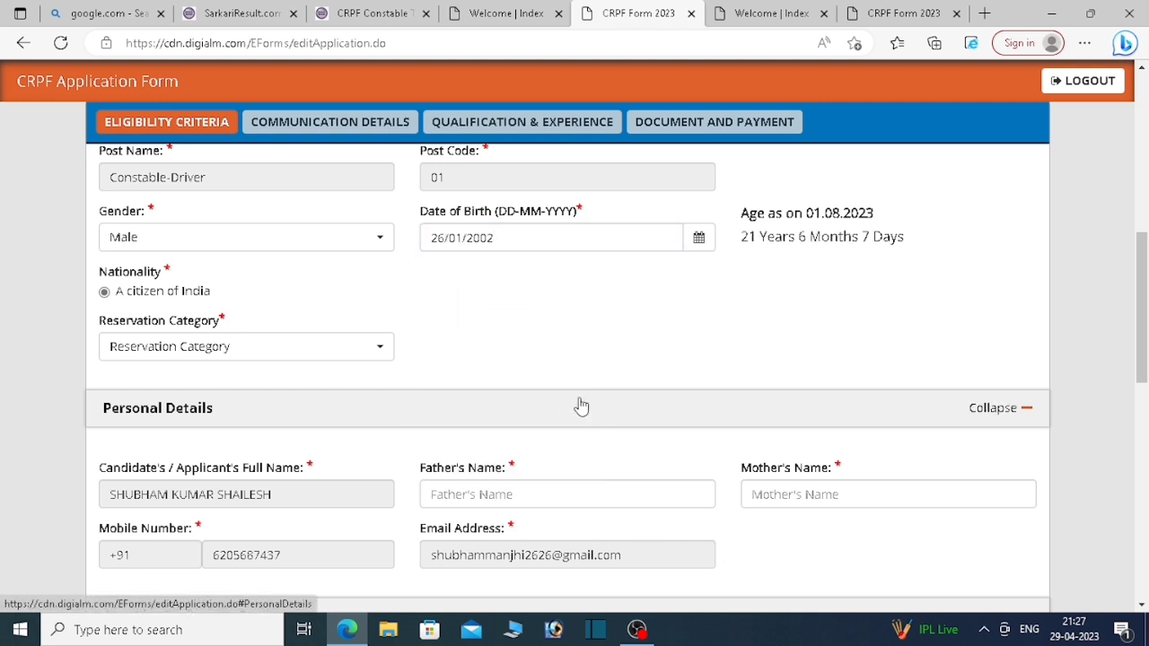
Step: Set the reservation category to OBC
{"action": "left_click", "coordinate": [276, 351]}
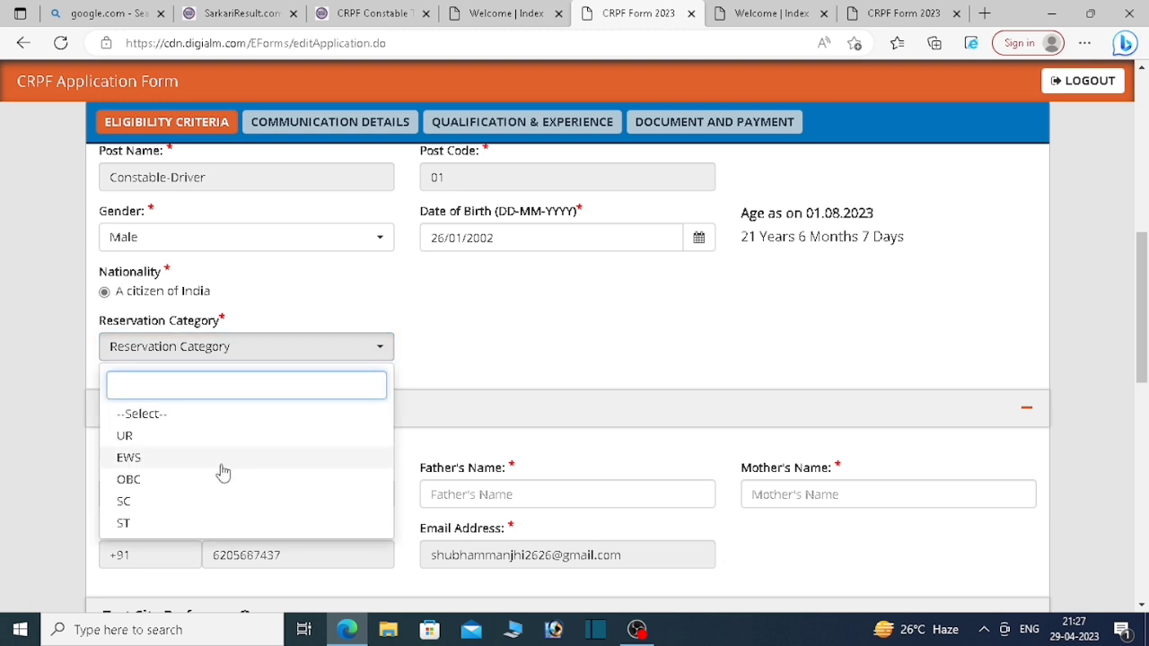
{"action": "left_click", "coordinate": [182, 489]}
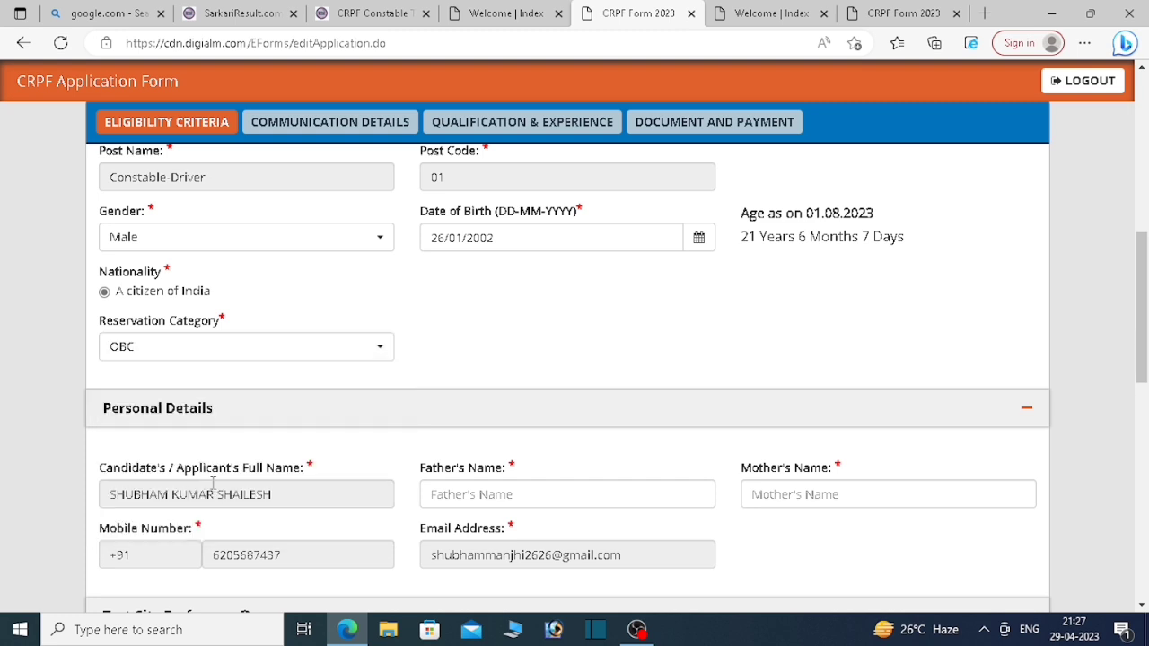
{"action": "left_click_drag", "start_coordinate": [1143, 285], "coordinate": [1143, 324]}
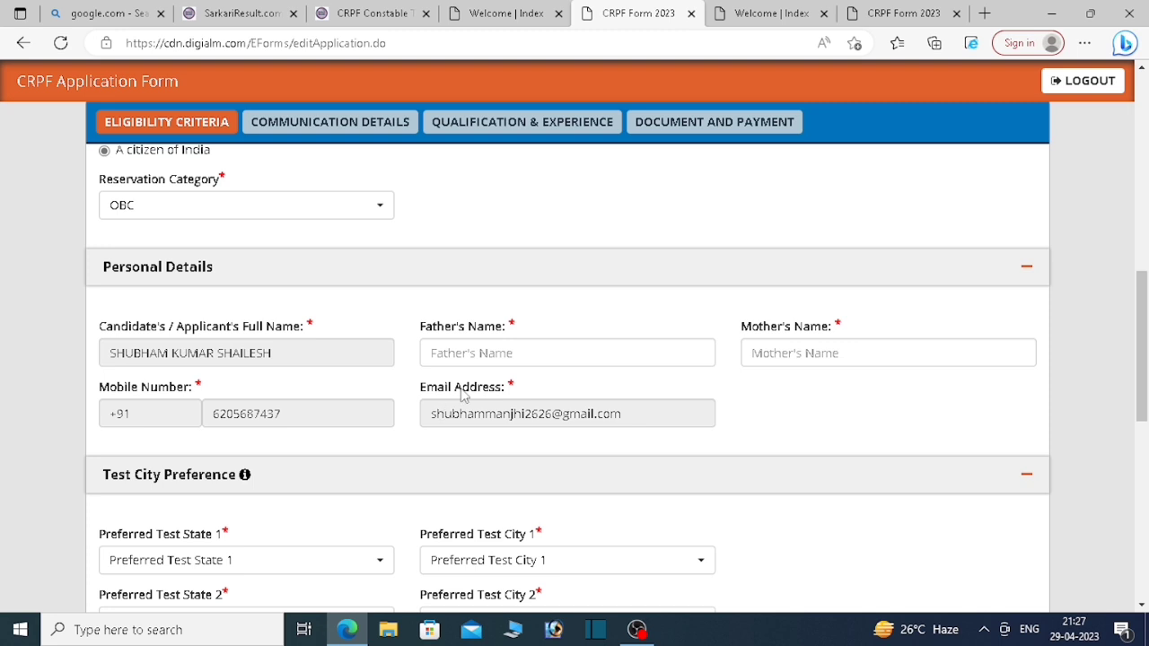
Step: Enter the father's name and the mother's name in Personal Details
{"action": "left_click", "coordinate": [476, 356]}
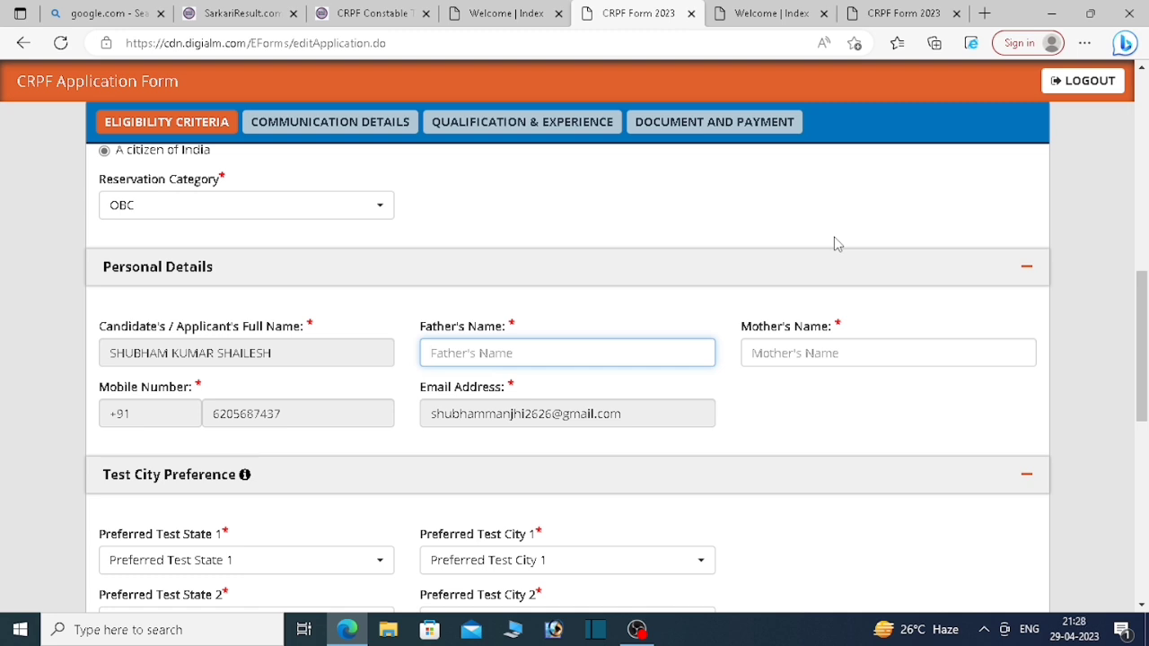
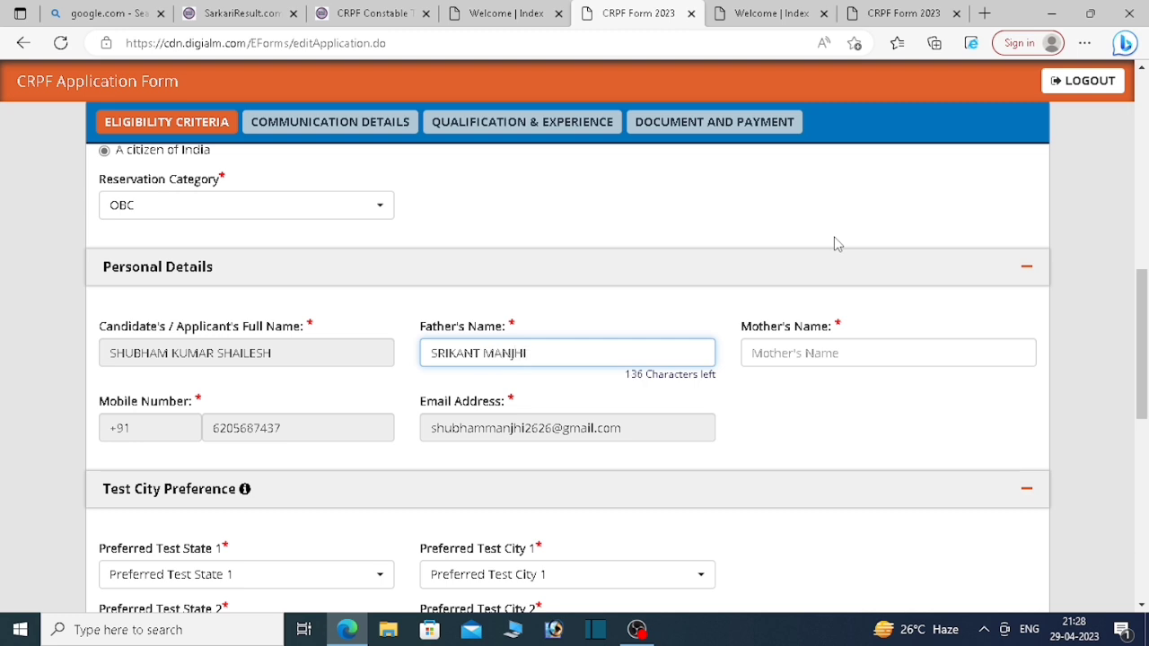
{"action": "key", "text": "Tab"}
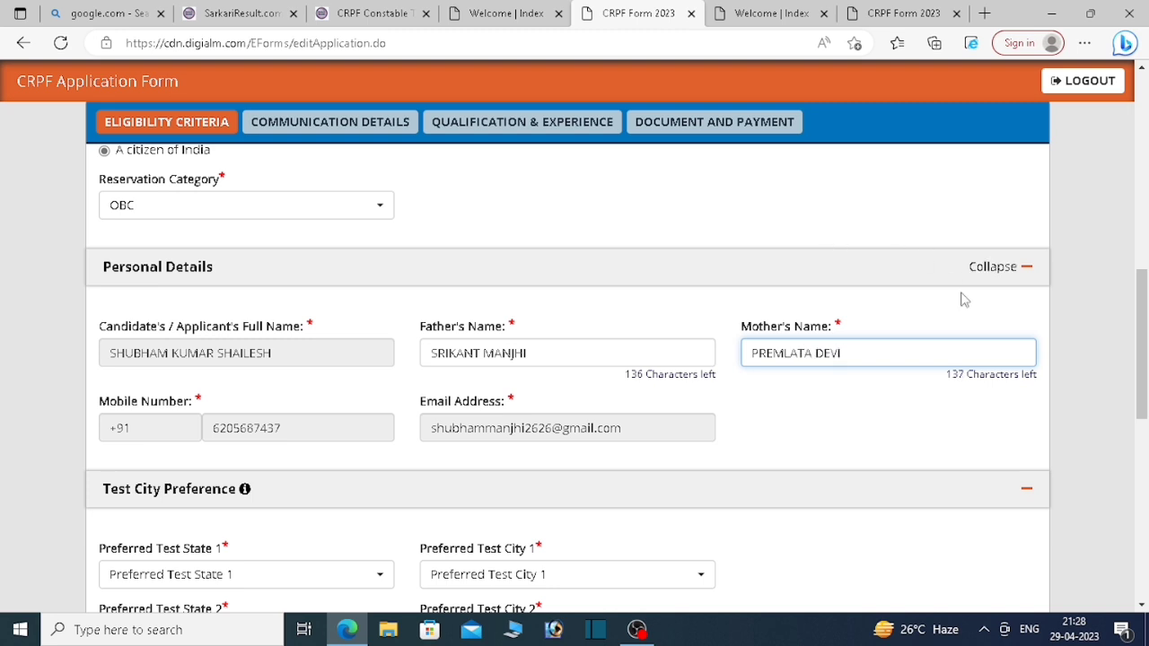
{"action": "scroll", "coordinate": [961, 386], "scroll_direction": "down", "scroll_amount": 2}
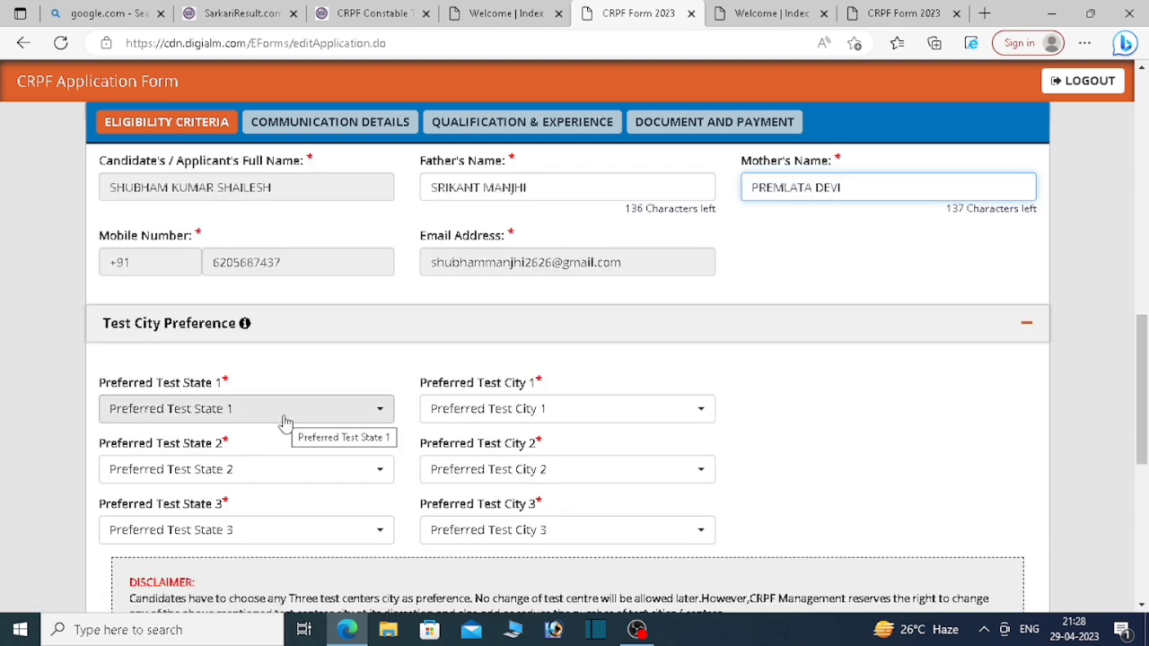
Step: Set preferred test states 1–3 to Bihar, Assam and Uttar Pradesh
{"action": "left_click", "coordinate": [284, 420]}
{"action": "left_click", "coordinate": [333, 410]}
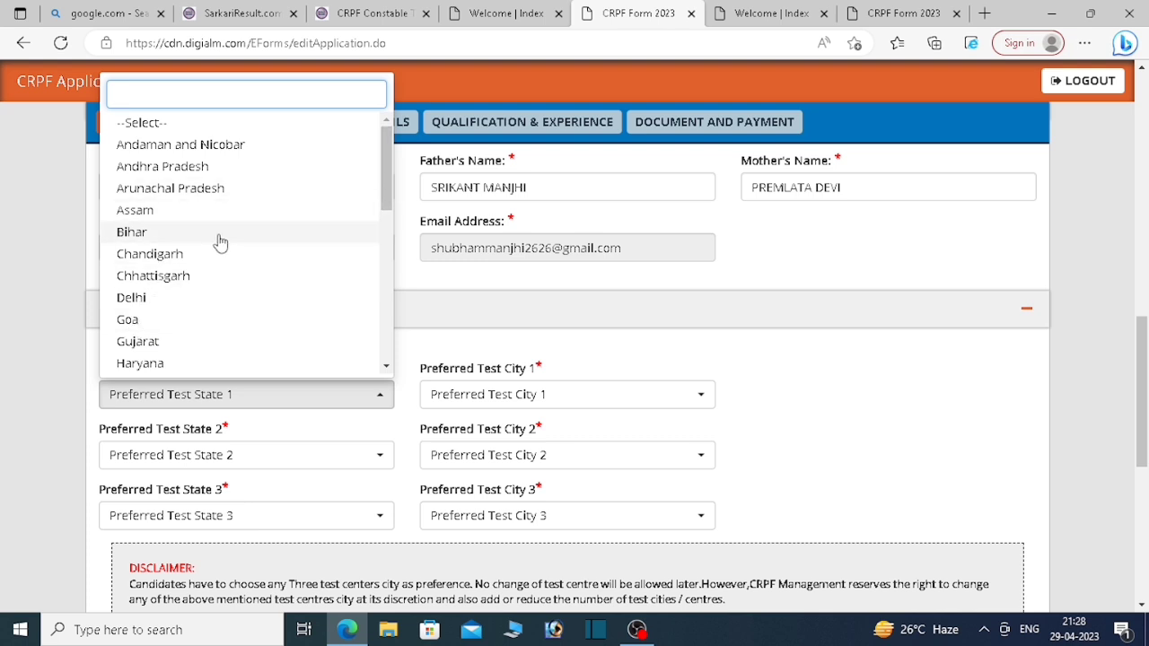
{"action": "left_click", "coordinate": [219, 233]}
{"action": "left_click", "coordinate": [216, 460]}
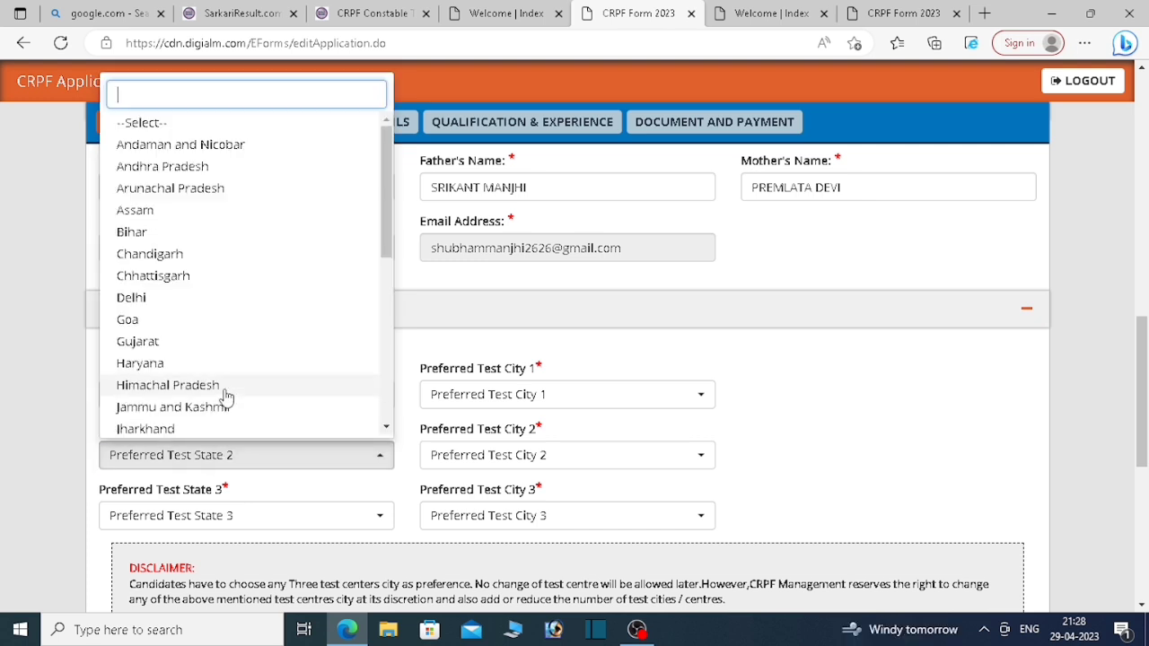
{"action": "left_click", "coordinate": [251, 219]}
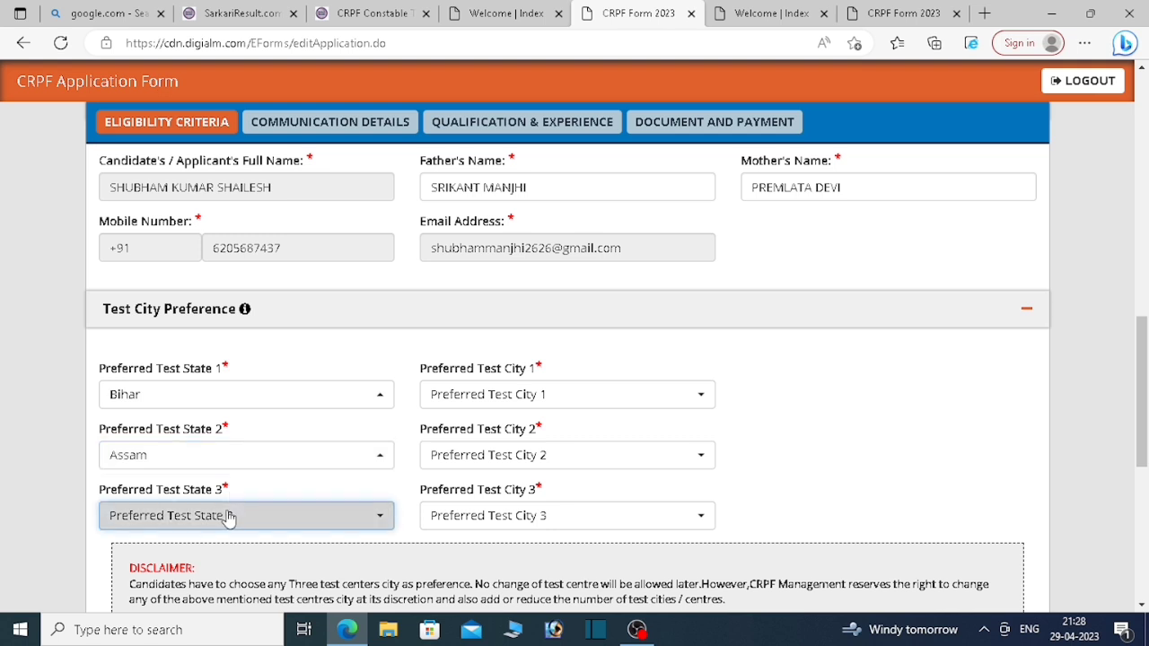
{"action": "left_click", "coordinate": [225, 514]}
{"action": "left_click_drag", "start_coordinate": [388, 268], "coordinate": [365, 443]}
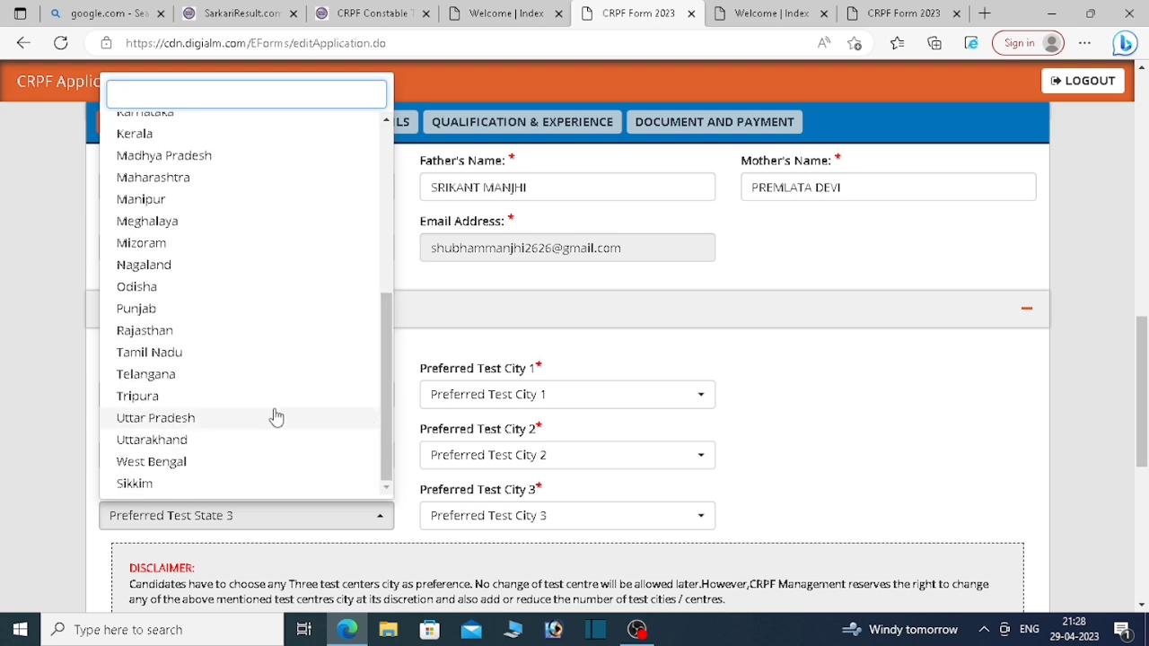
{"action": "left_click", "coordinate": [149, 425]}
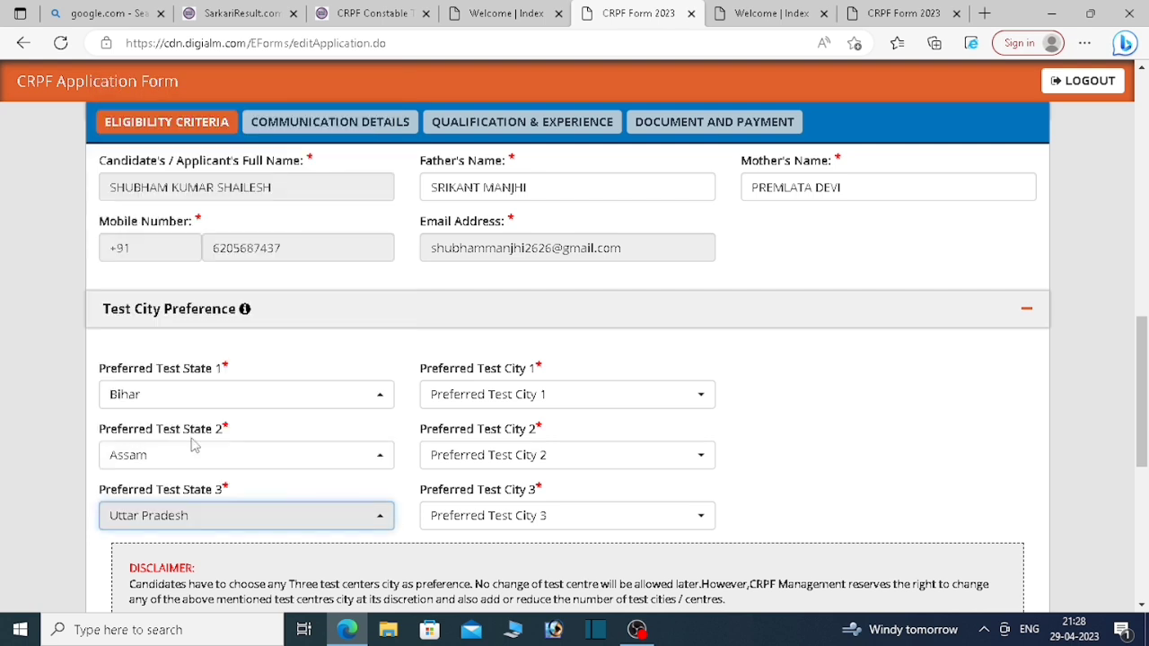
Step: Pick Bhagalpur, Jorhat and Meerut as preferred test cities 1–3
{"action": "left_click", "coordinate": [469, 403]}
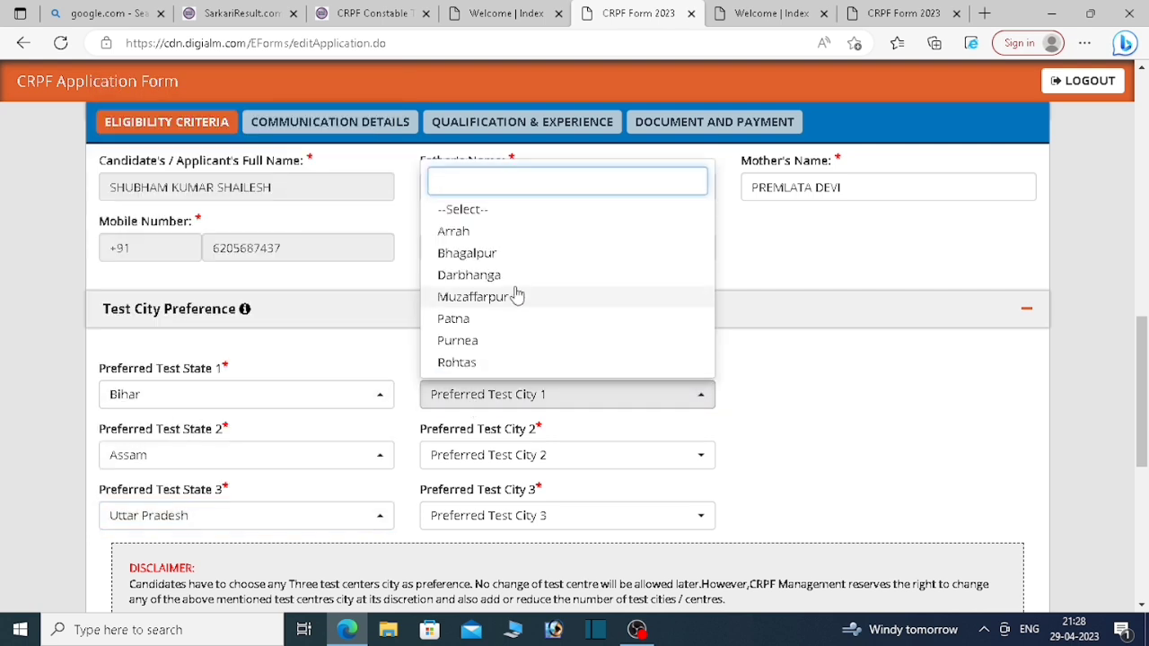
{"action": "left_click", "coordinate": [476, 255]}
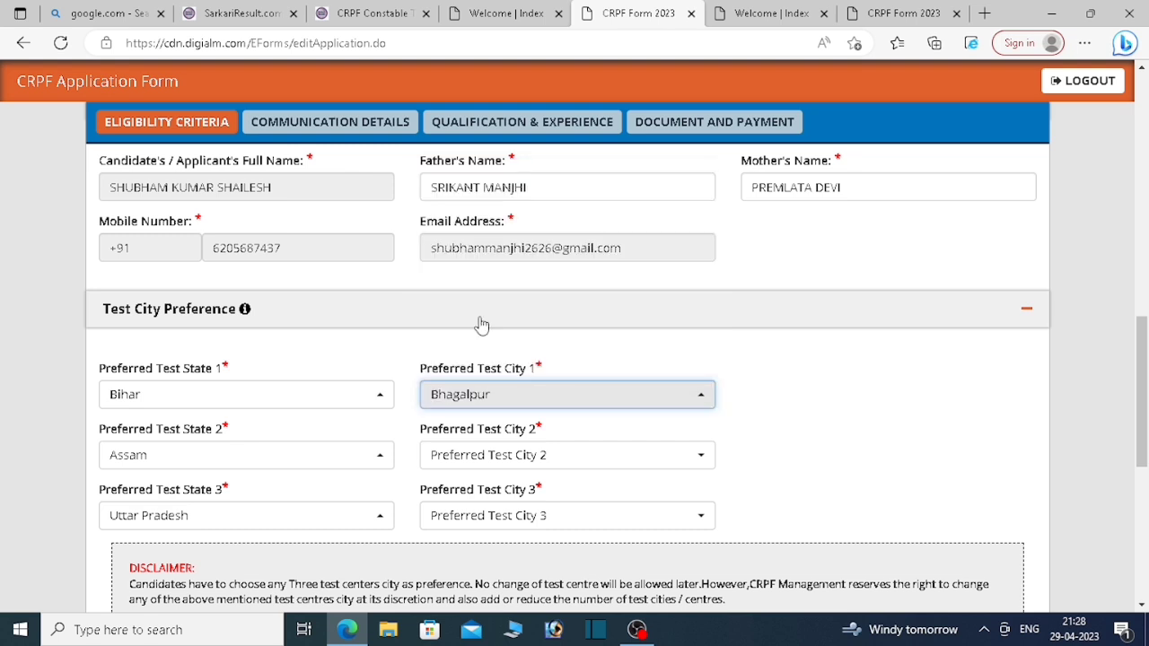
{"action": "left_click", "coordinate": [482, 458]}
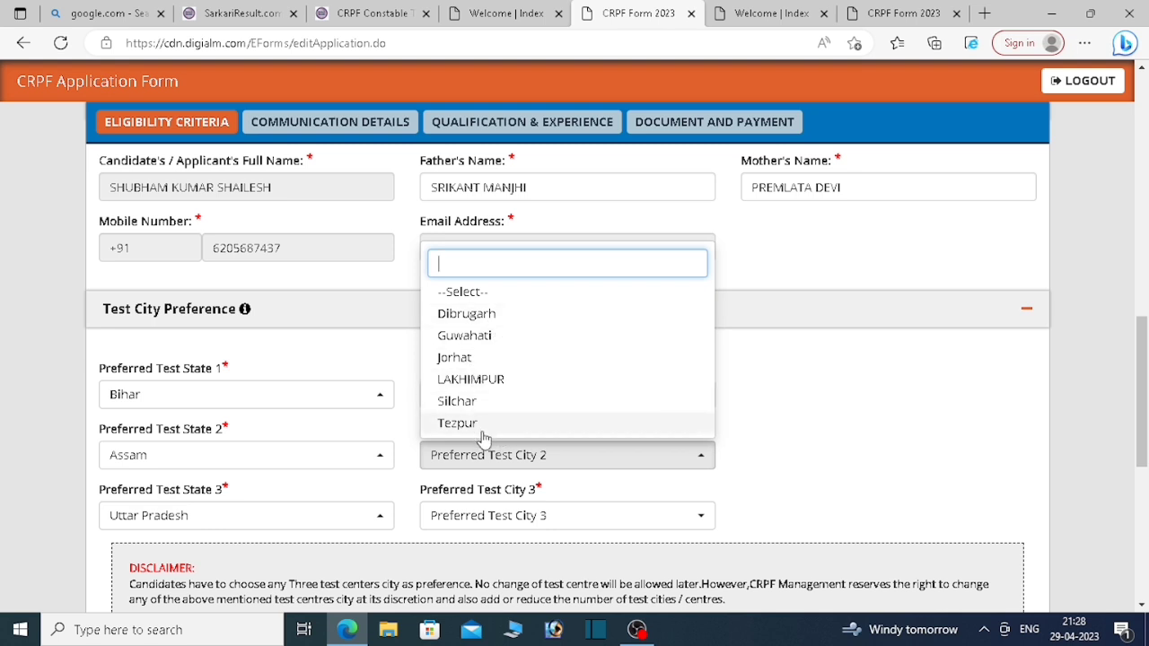
{"action": "left_click", "coordinate": [489, 359]}
{"action": "left_click", "coordinate": [474, 515]}
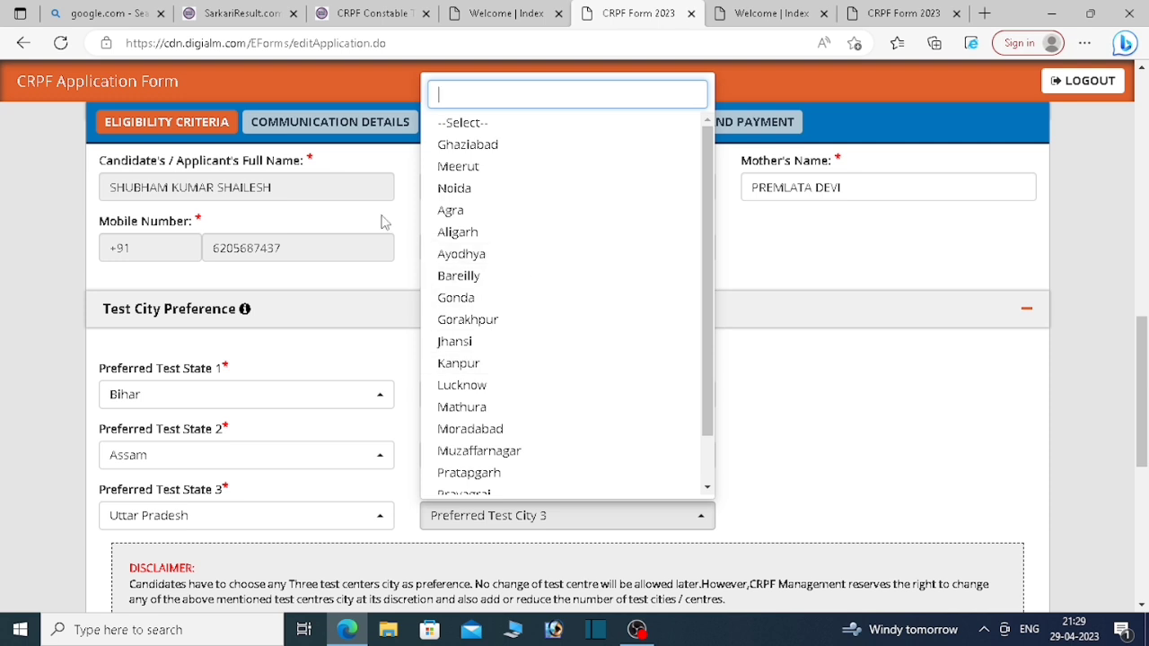
{"action": "left_click", "coordinate": [484, 171]}
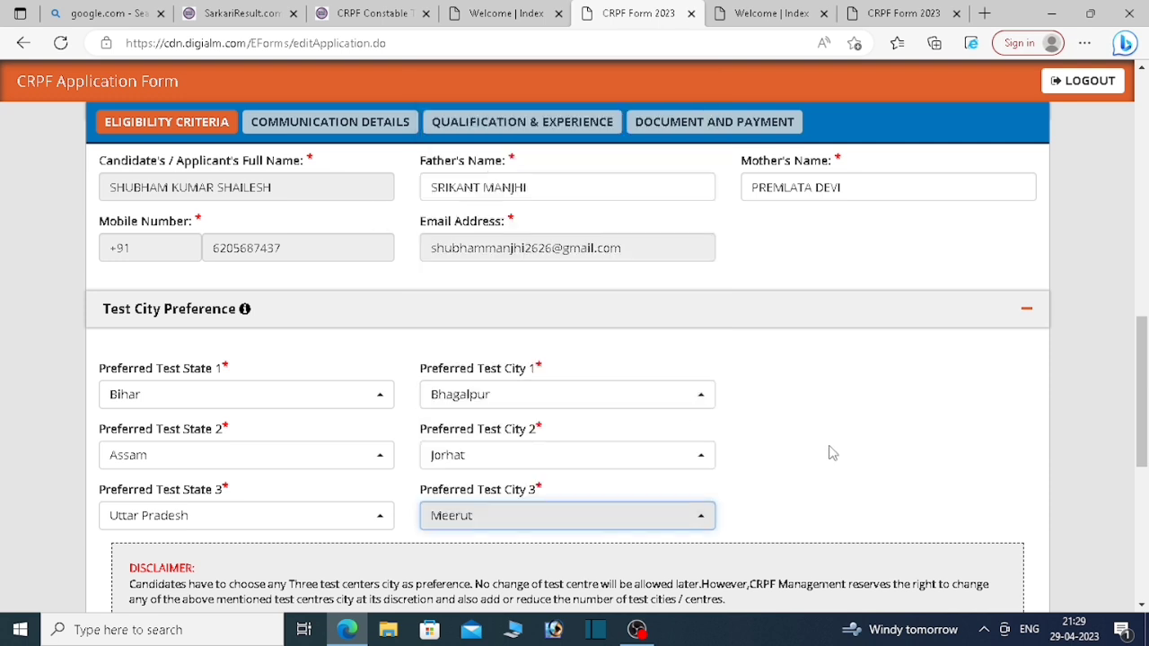
{"action": "scroll", "coordinate": [954, 467], "scroll_direction": "down", "scroll_amount": 3}
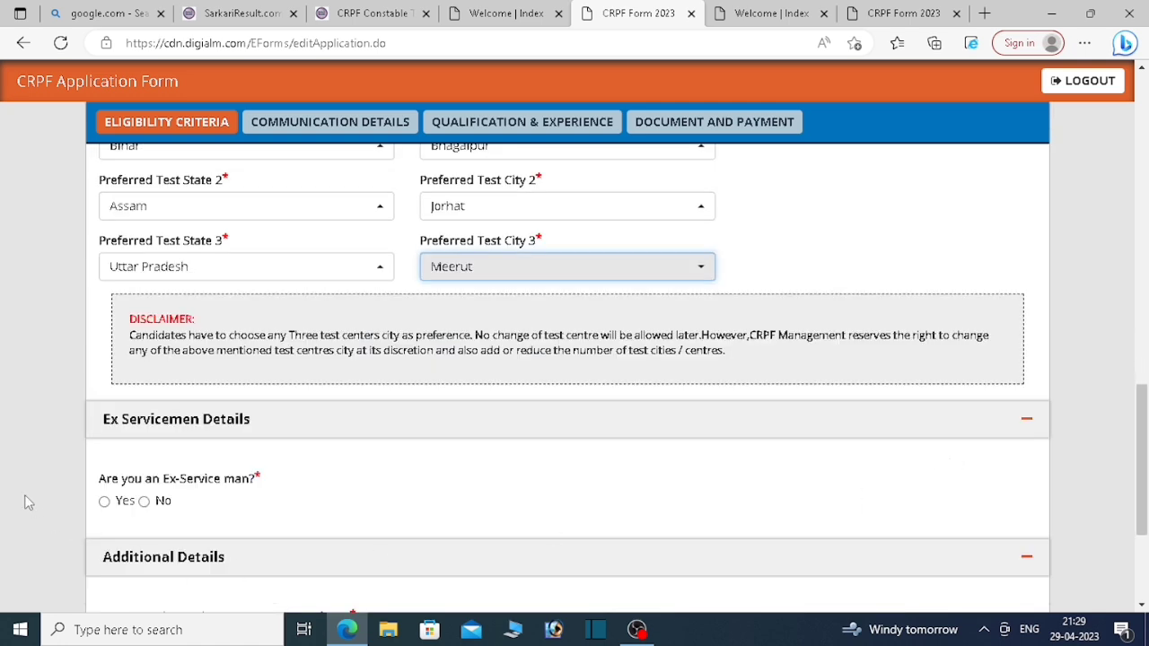
Step: Answer No to the ex-serviceman and riot-victim dependant questions and save the eligibility criteria
{"action": "left_click", "coordinate": [144, 502]}
{"action": "scroll", "coordinate": [623, 475], "scroll_direction": "down", "scroll_amount": 3}
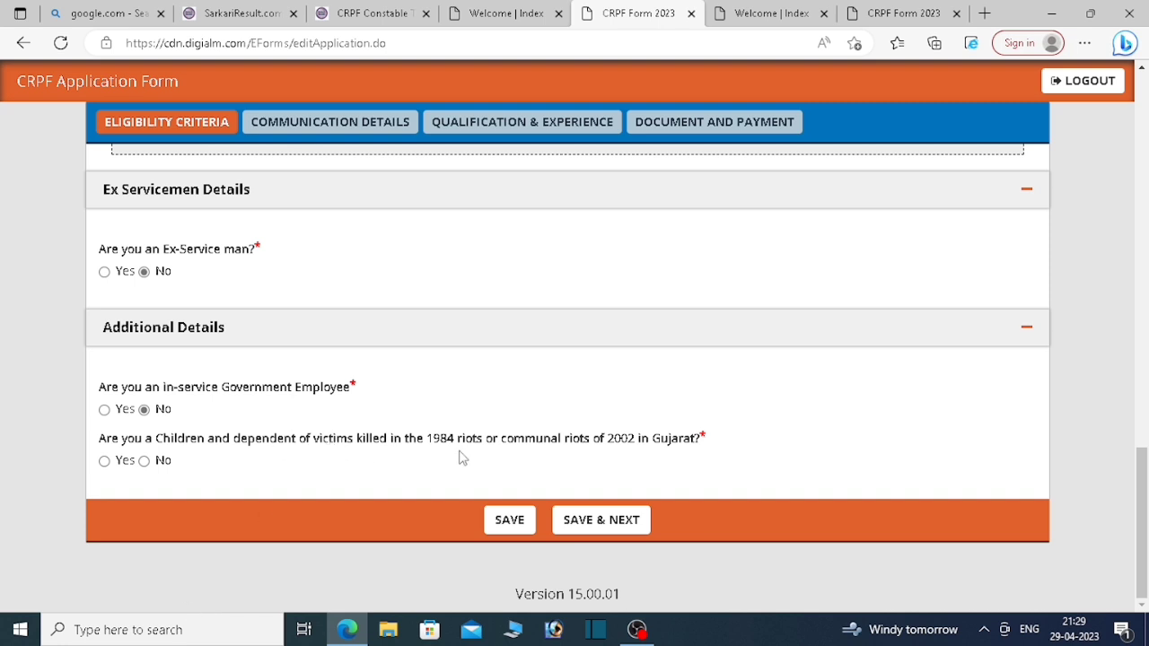
{"action": "left_click", "coordinate": [145, 462]}
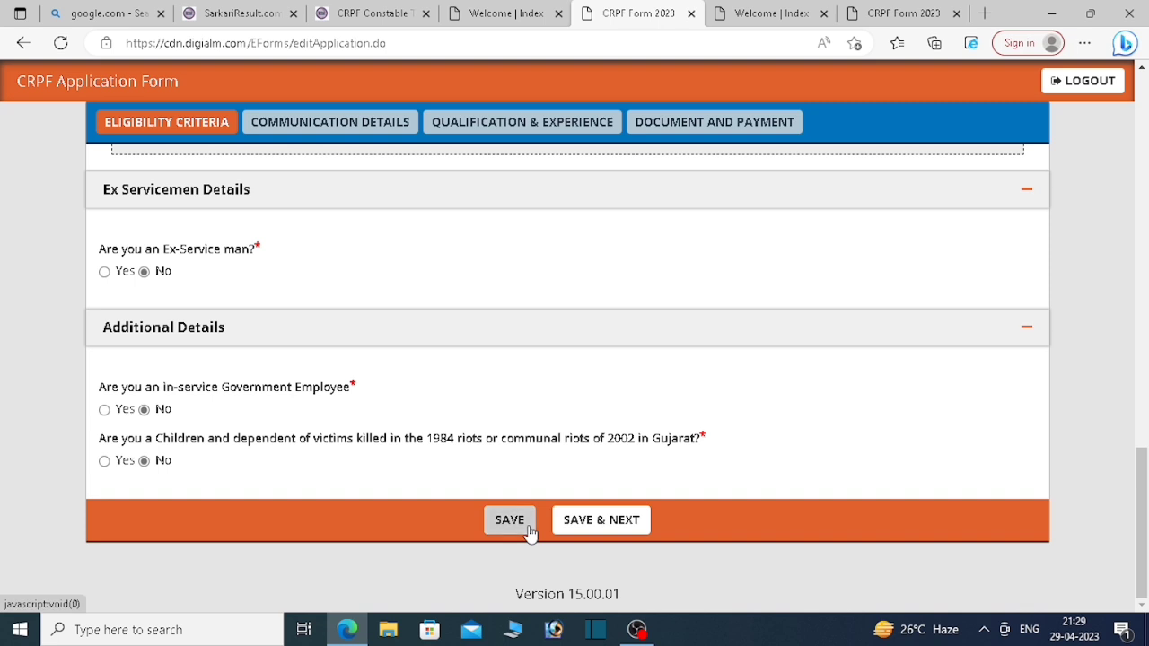
{"action": "left_click", "coordinate": [597, 521]}
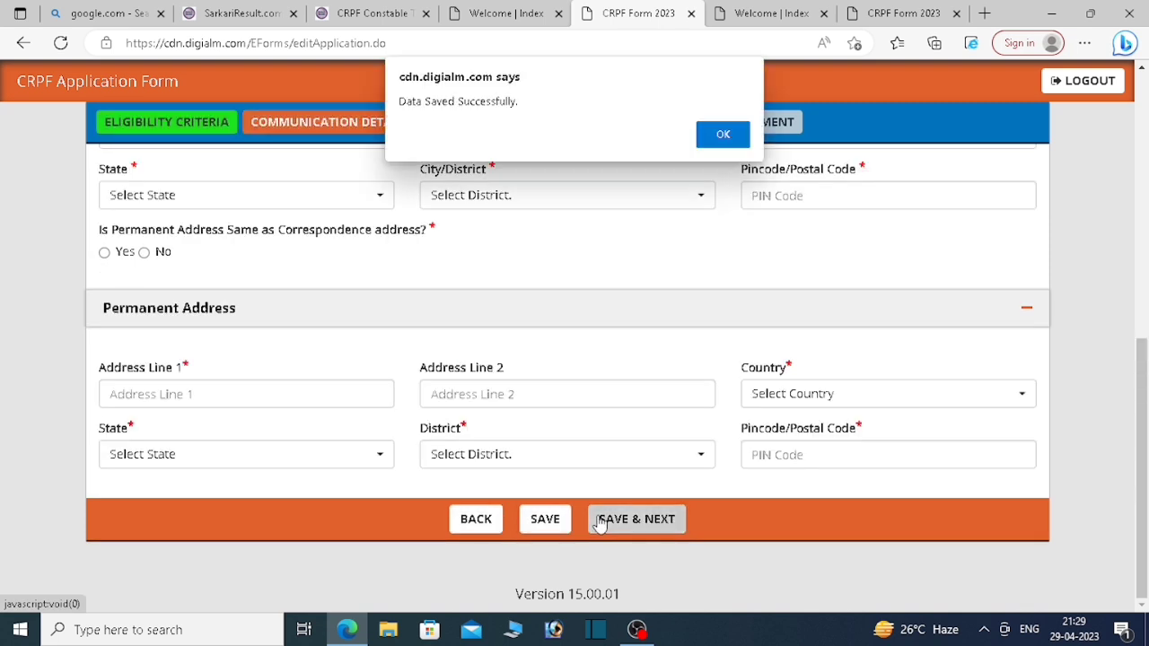
Step: Dismiss the saved confirmation and enter the candidate's first correspondence address line
{"action": "left_click", "coordinate": [729, 135]}
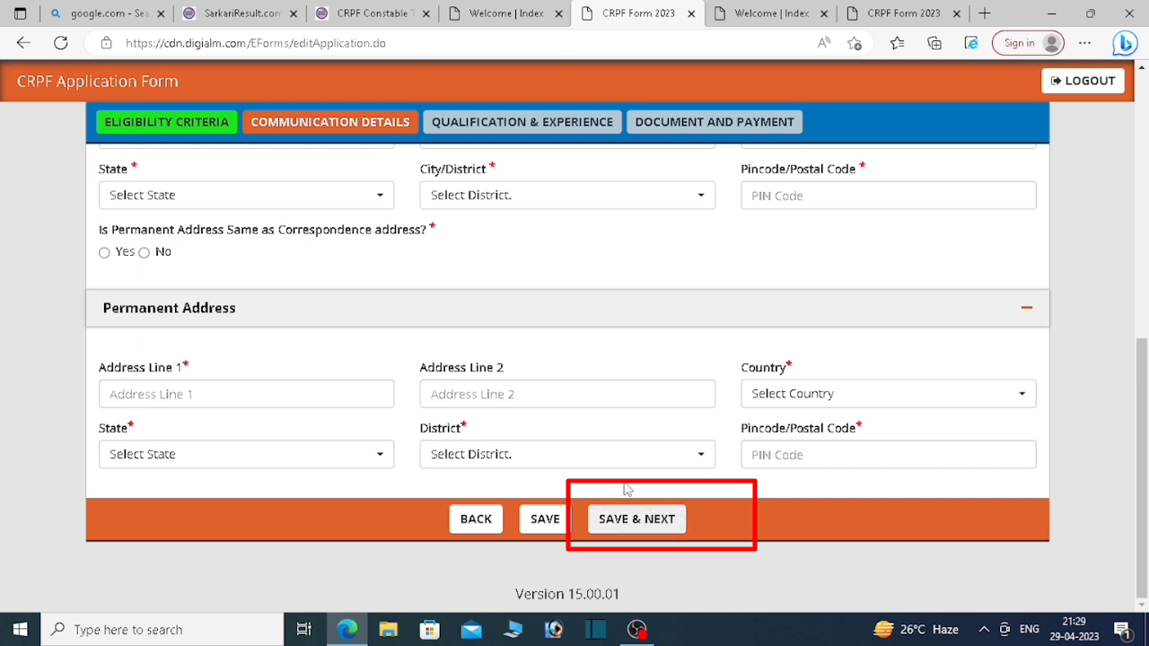
{"action": "scroll", "coordinate": [569, 441], "scroll_direction": "up", "scroll_amount": 3}
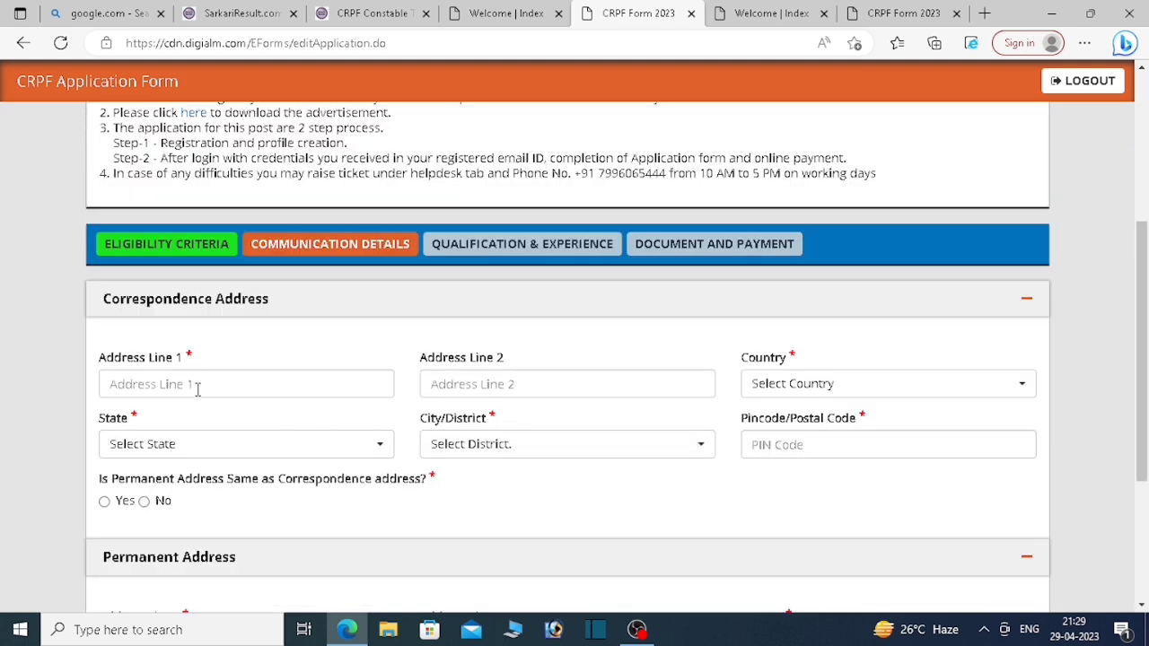
{"action": "left_click", "coordinate": [199, 385]}
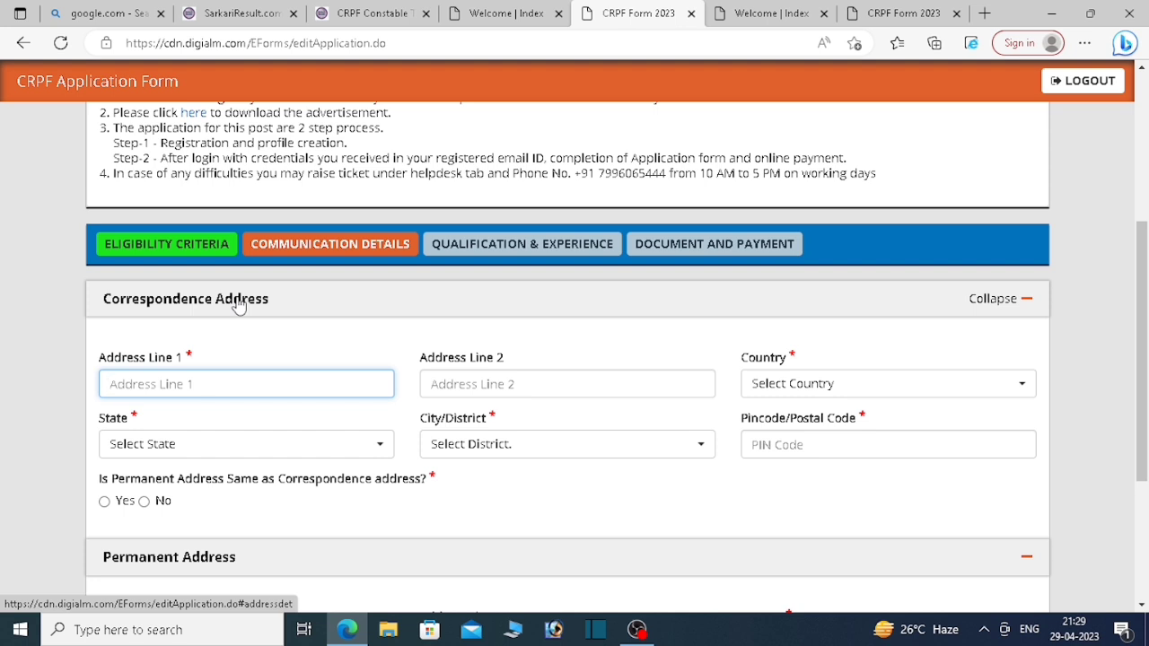
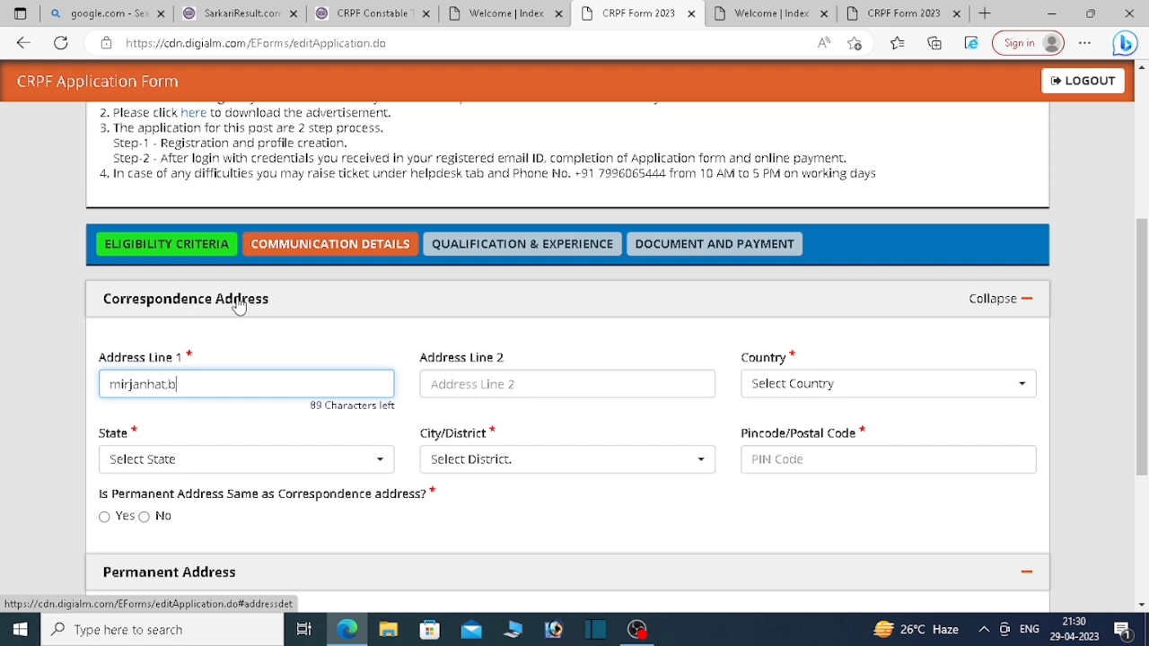
Step: Enter the candidate's second correspondence address line, correcting punctuation and typos
{"action": "key", "text": "ctrl+a"}
{"action": "left_click", "coordinate": [469, 395]}
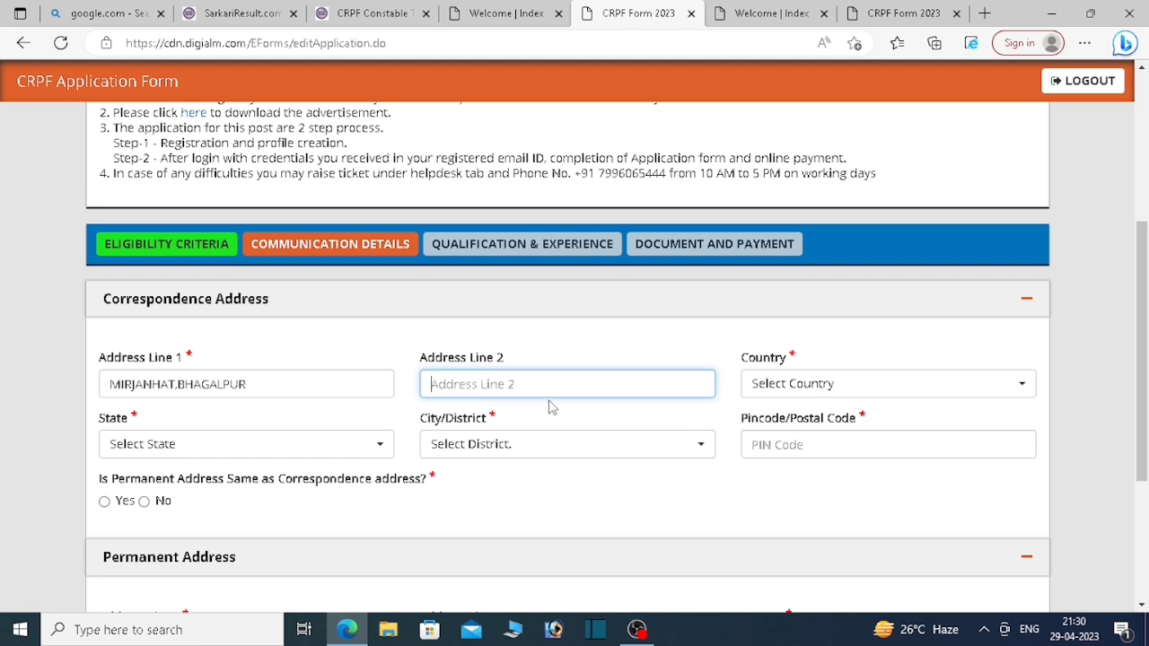
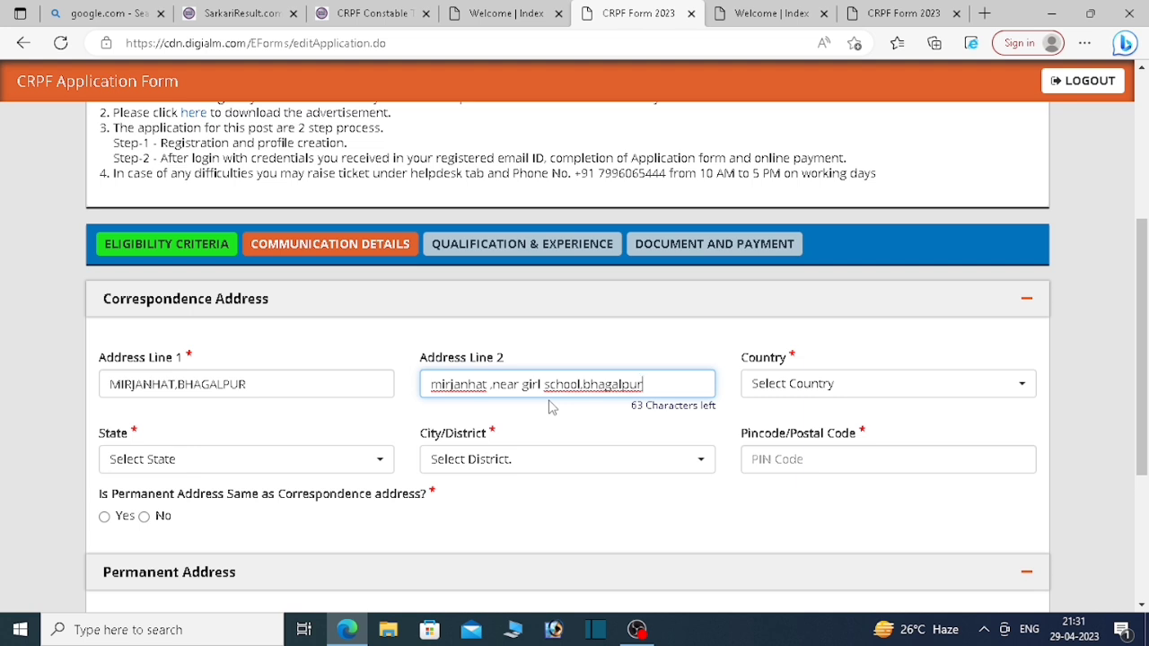
Step: Set country India, state Bihar, district Bhagalpur, and enter the address PIN code
{"action": "left_click", "coordinate": [947, 393]}
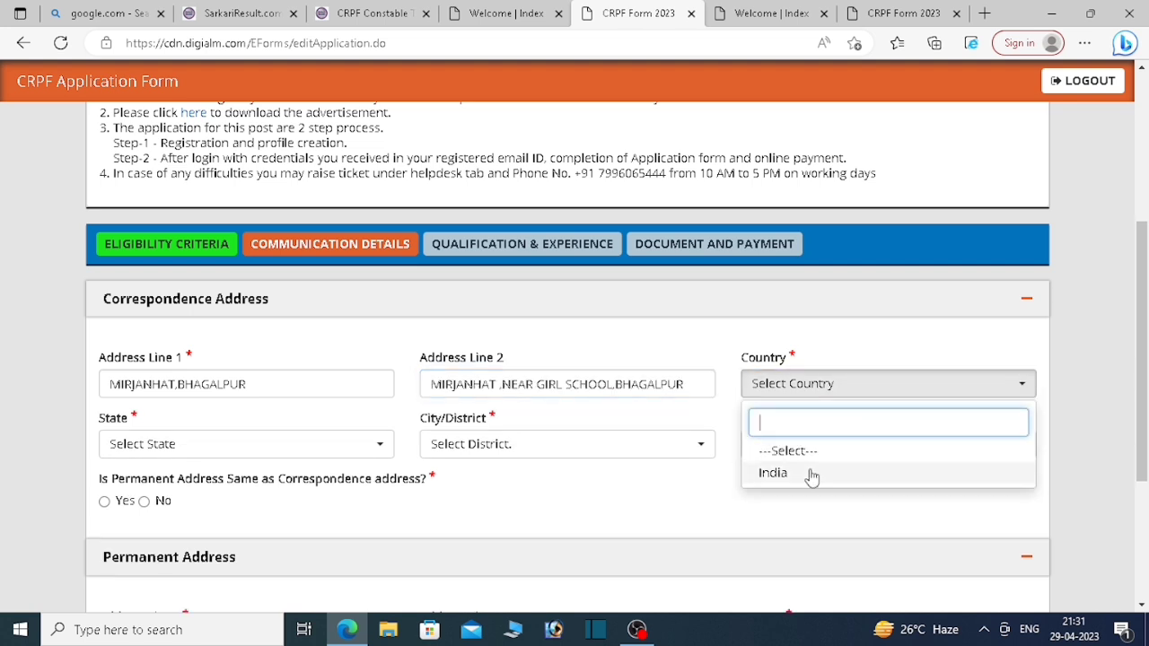
{"action": "key", "text": "Return"}
{"action": "left_click", "coordinate": [275, 447]}
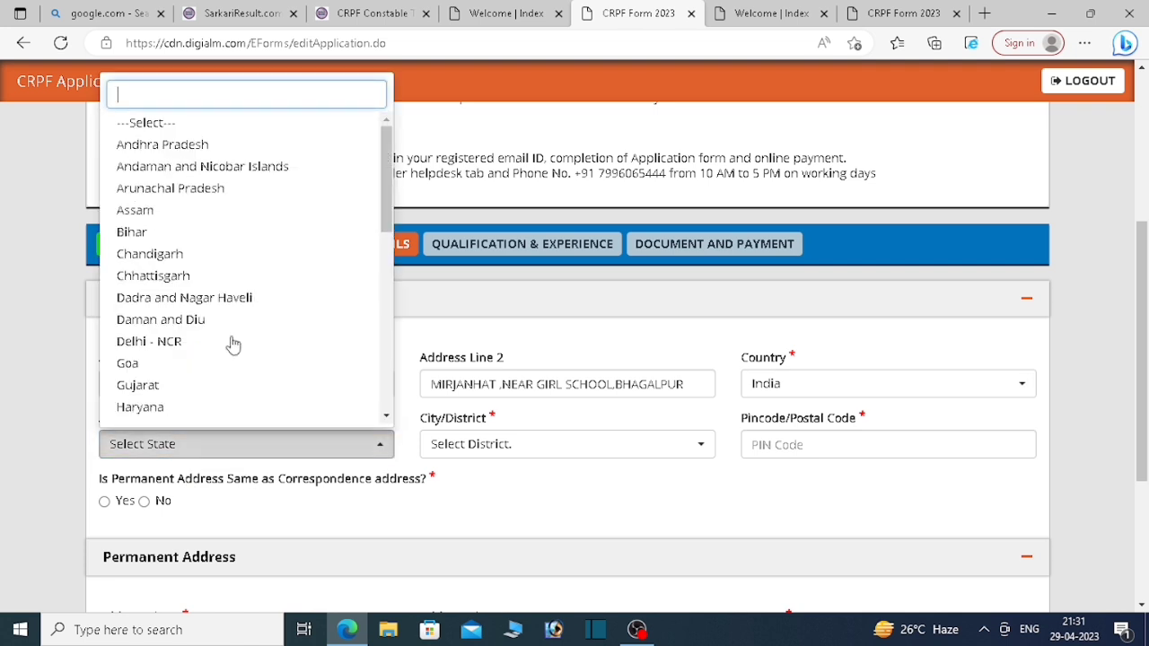
{"action": "left_click", "coordinate": [180, 232]}
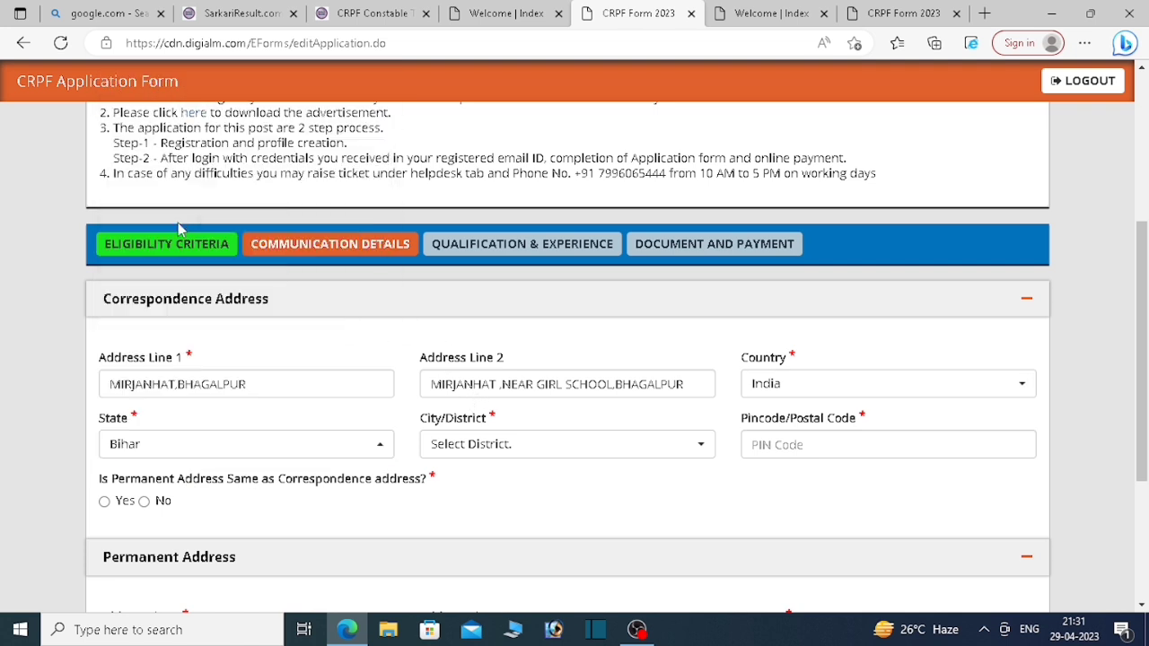
{"action": "left_click", "coordinate": [469, 443]}
{"action": "left_click", "coordinate": [496, 235]}
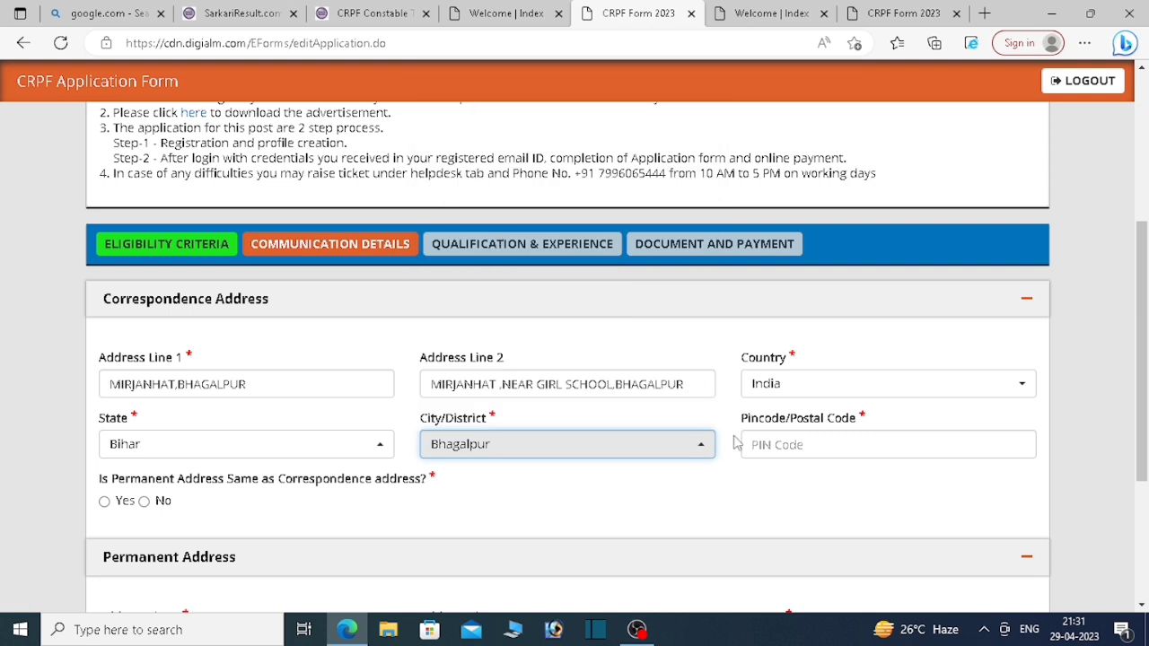
{"action": "left_click", "coordinate": [815, 446]}
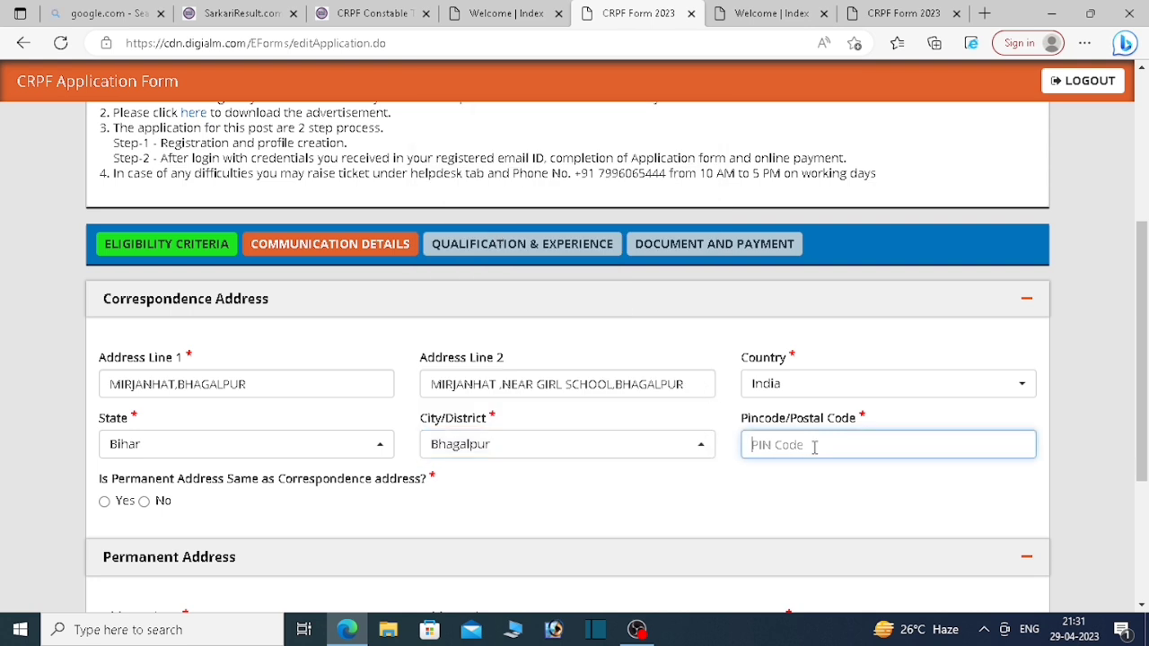
{"action": "type", "text": "812005"}
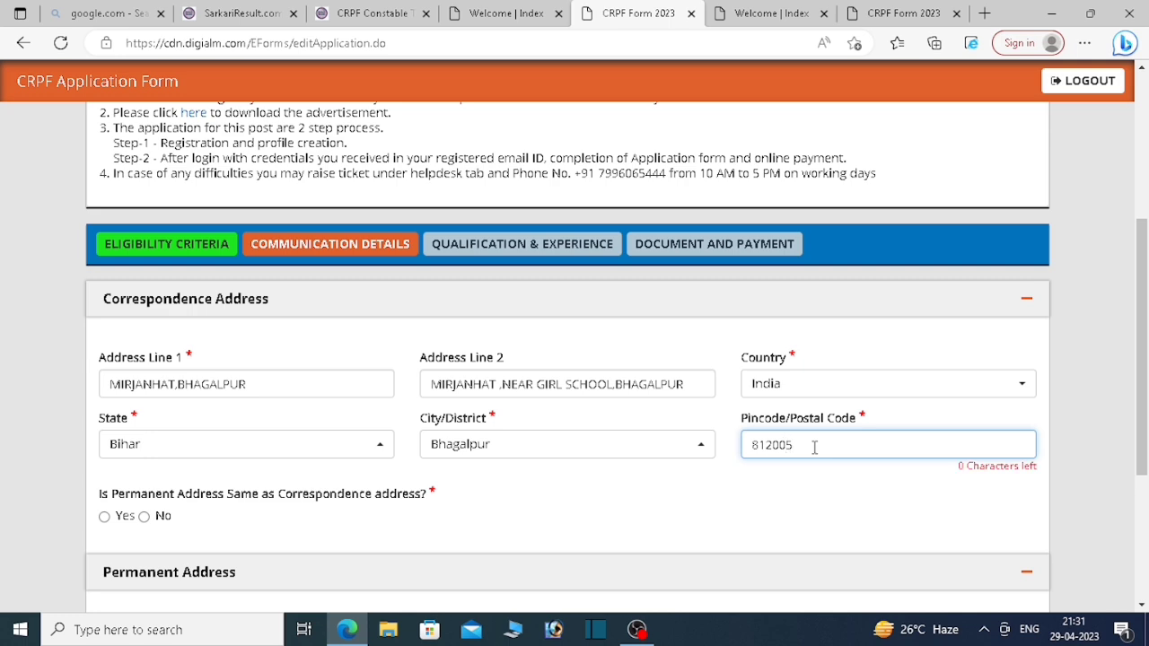
{"action": "scroll", "coordinate": [1078, 415], "scroll_direction": "down", "scroll_amount": 1}
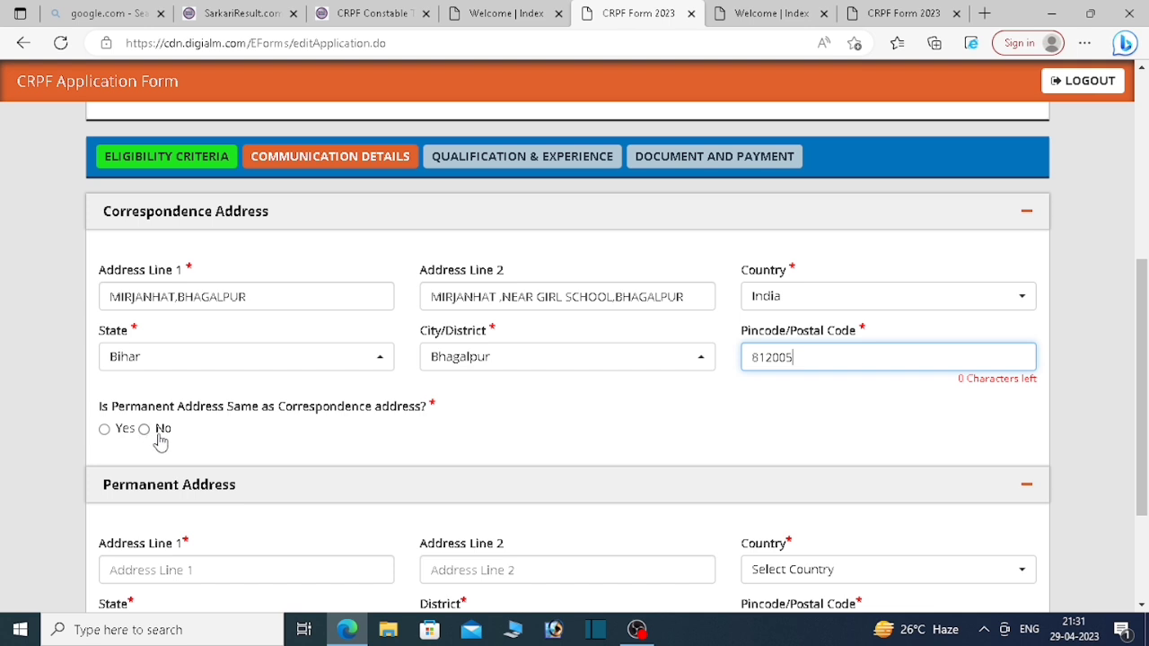
Step: Mark the permanent address as the same as the correspondence address
{"action": "left_click", "coordinate": [104, 429]}
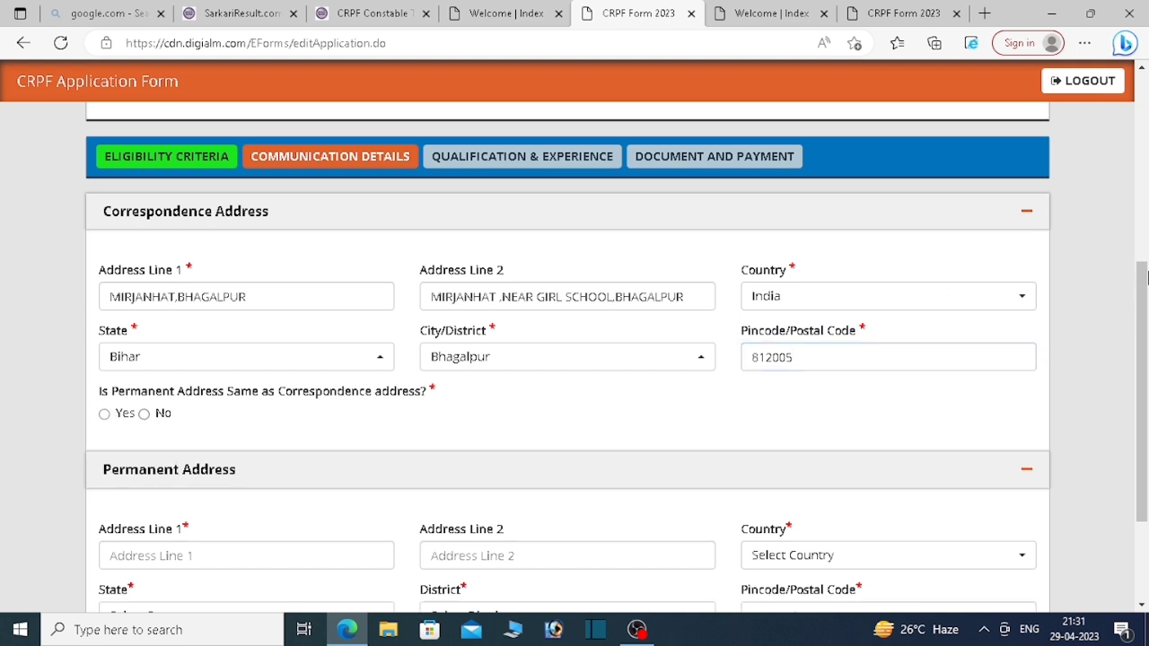
{"action": "scroll", "coordinate": [1145, 307], "scroll_direction": "up", "scroll_amount": 1}
{"action": "left_click_drag", "start_coordinate": [1145, 307], "coordinate": [1137, 394]}
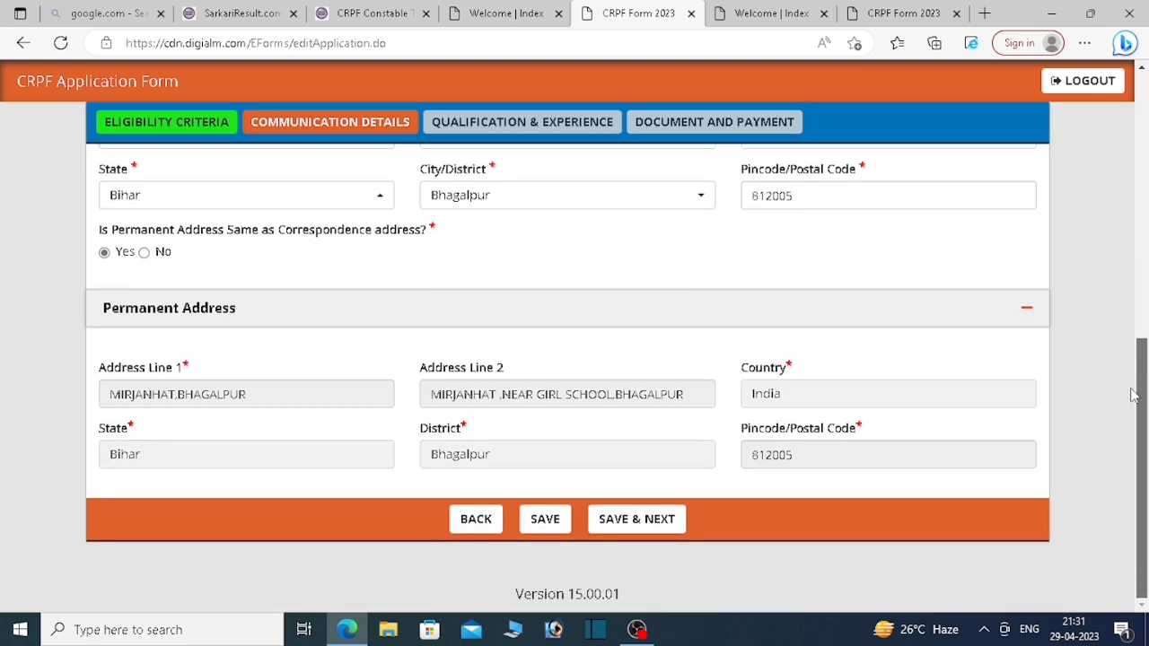
Step: Save communication details, then enter 10th board 'cbse' with passing year 2018
{"action": "left_click", "coordinate": [637, 529]}
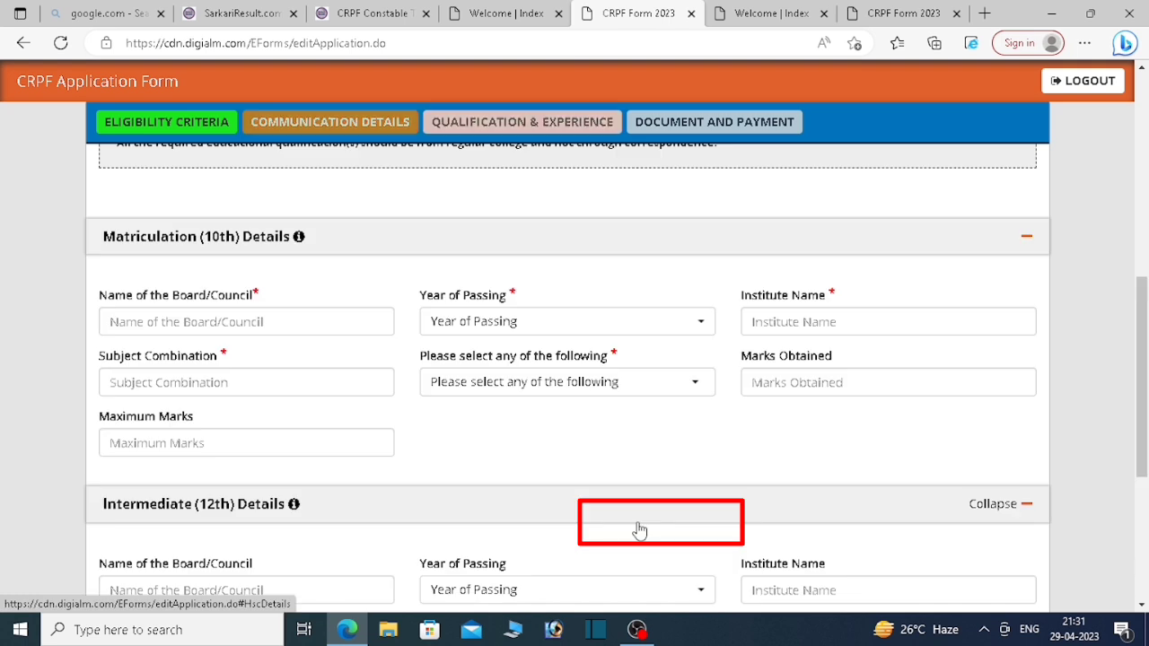
{"action": "left_click", "coordinate": [724, 135]}
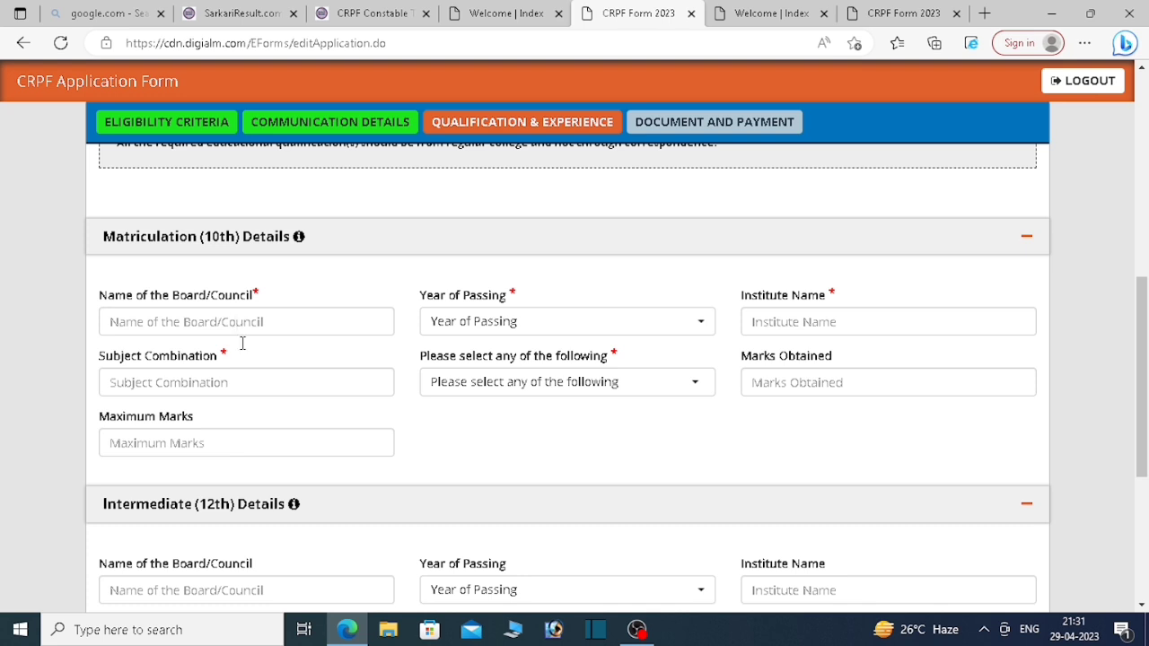
{"action": "left_click", "coordinate": [209, 324]}
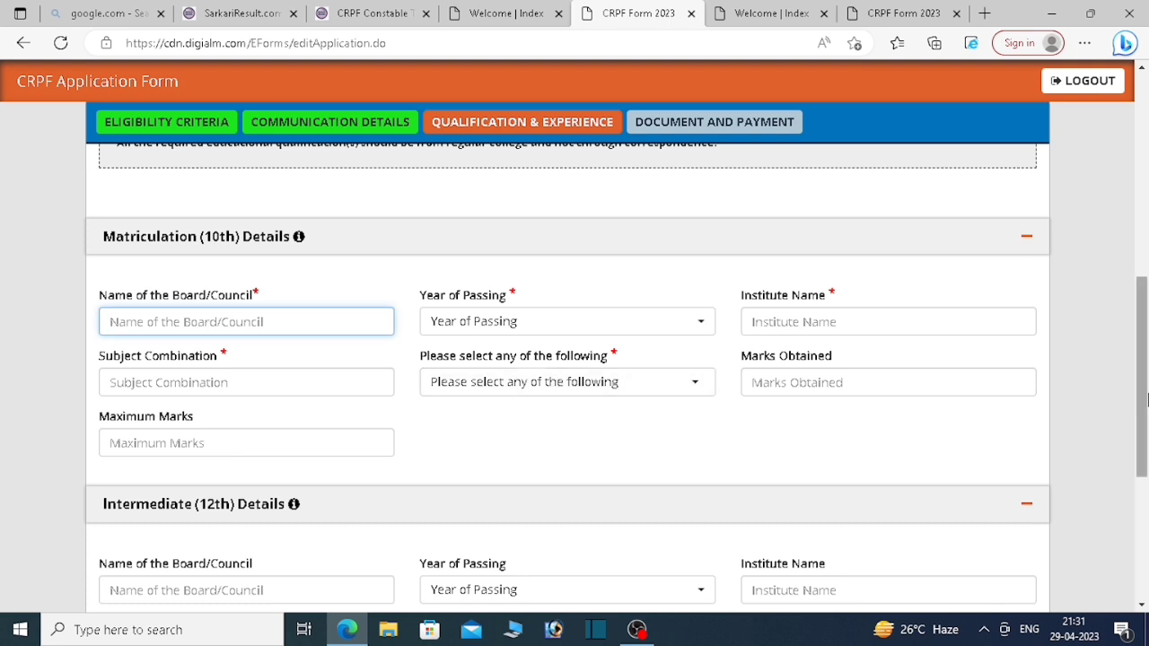
{"action": "type", "text": "cbse"}
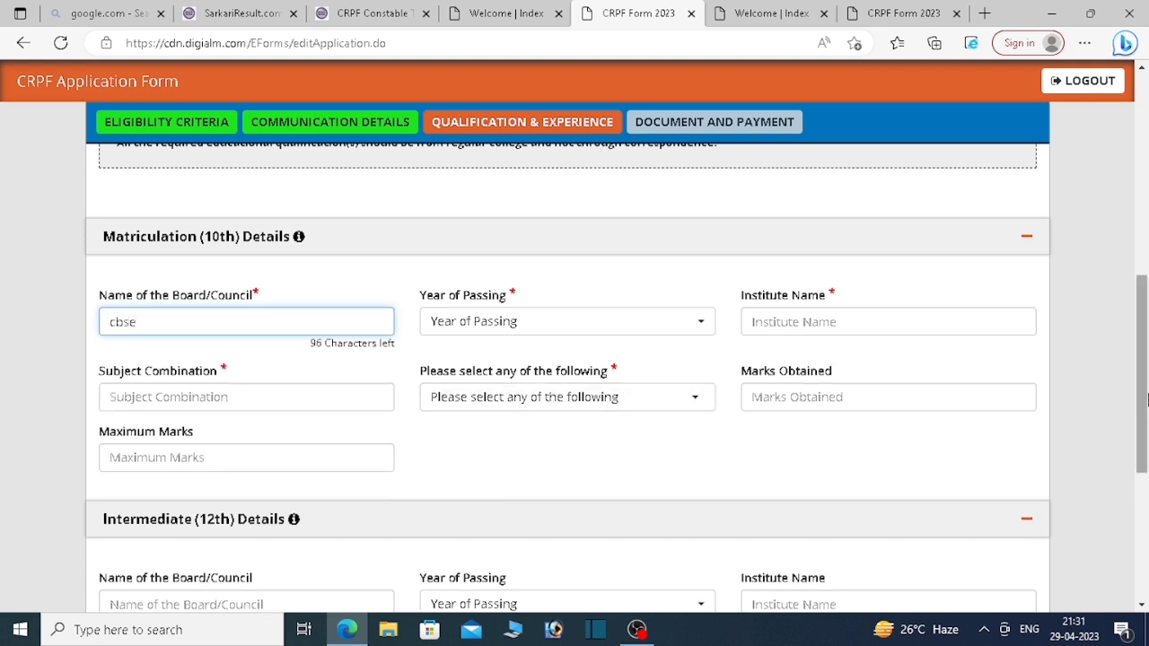
{"action": "left_click", "coordinate": [550, 322]}
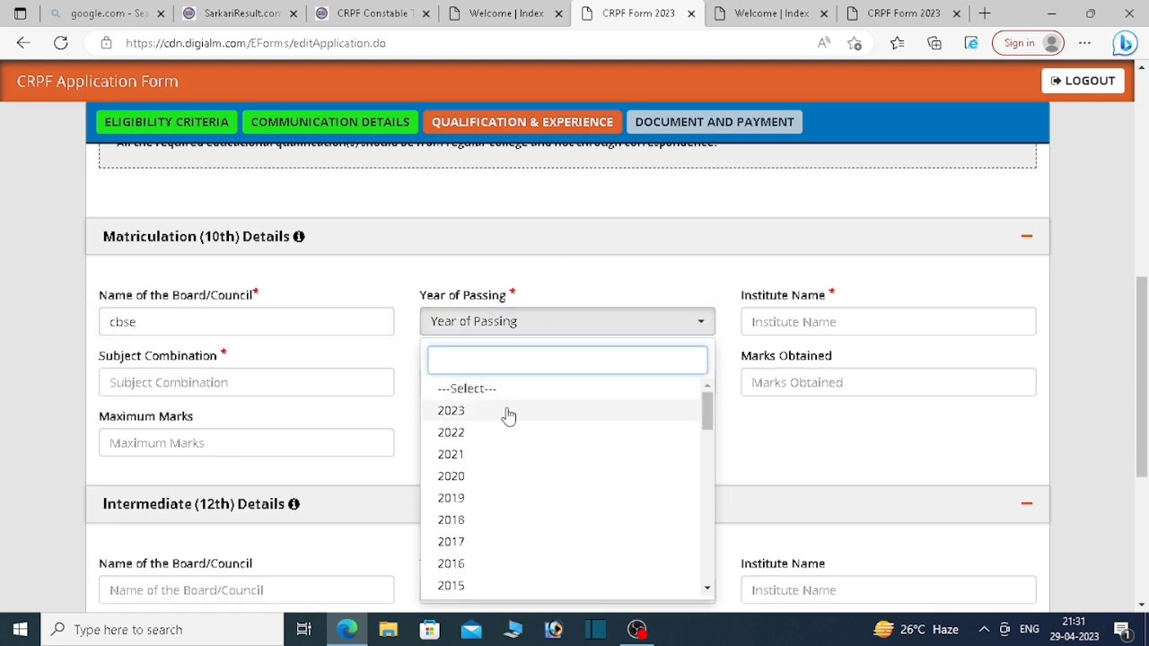
{"action": "left_click", "coordinate": [453, 520]}
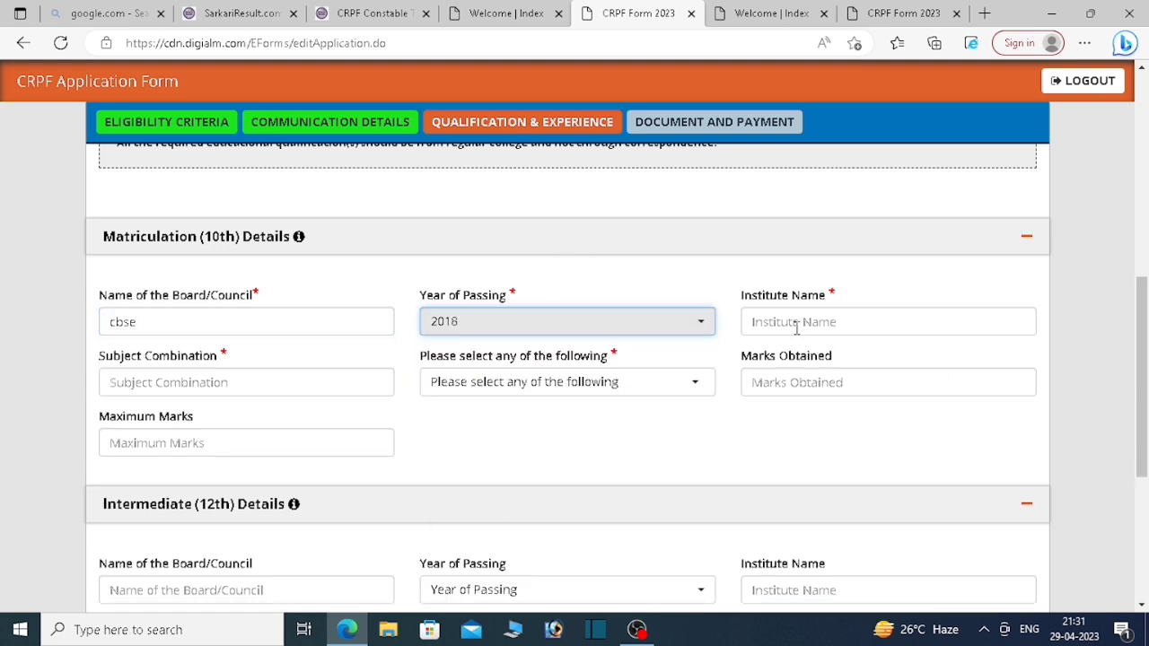
Step: Enter 'Beekay Public school' as the 10th institute name, fixing the typo
{"action": "left_click", "coordinate": [796, 325]}
{"action": "type", "text": "Bee"}
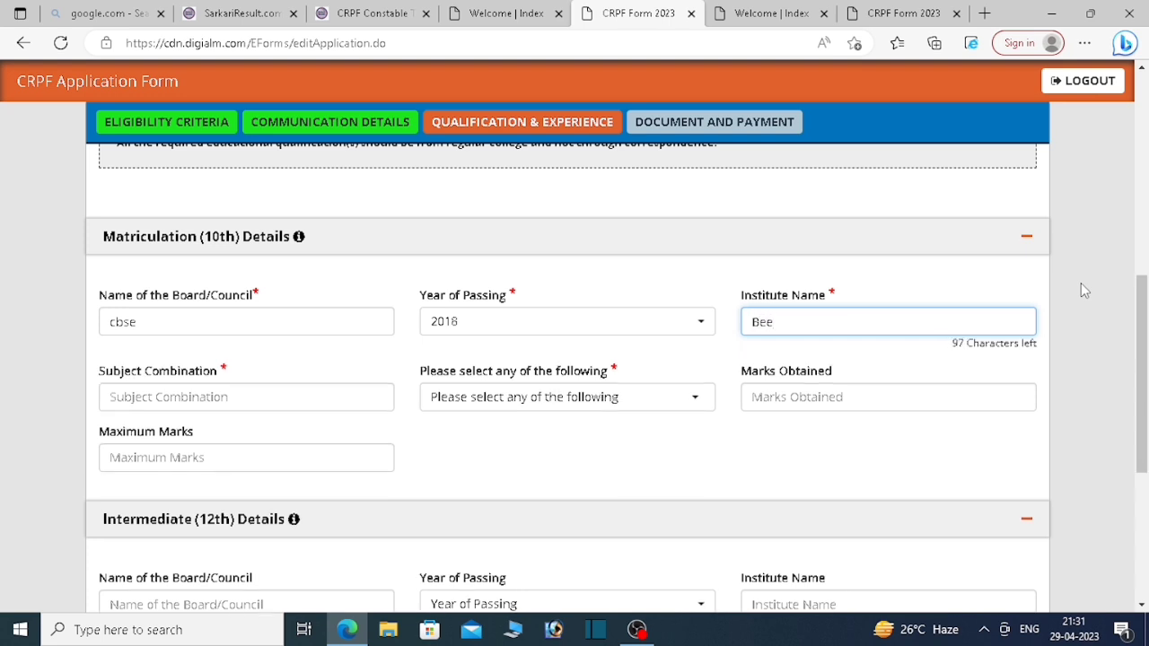
{"action": "key", "text": "BackSpace"}
{"action": "key", "text": "BackSpace"}
{"action": "key", "text": "BackSpace"}
{"action": "type", "text": "Beekay Public "}
{"action": "type", "text": "chool"}
{"action": "left_click", "coordinate": [832, 321]}
{"action": "type", "text": "s"}
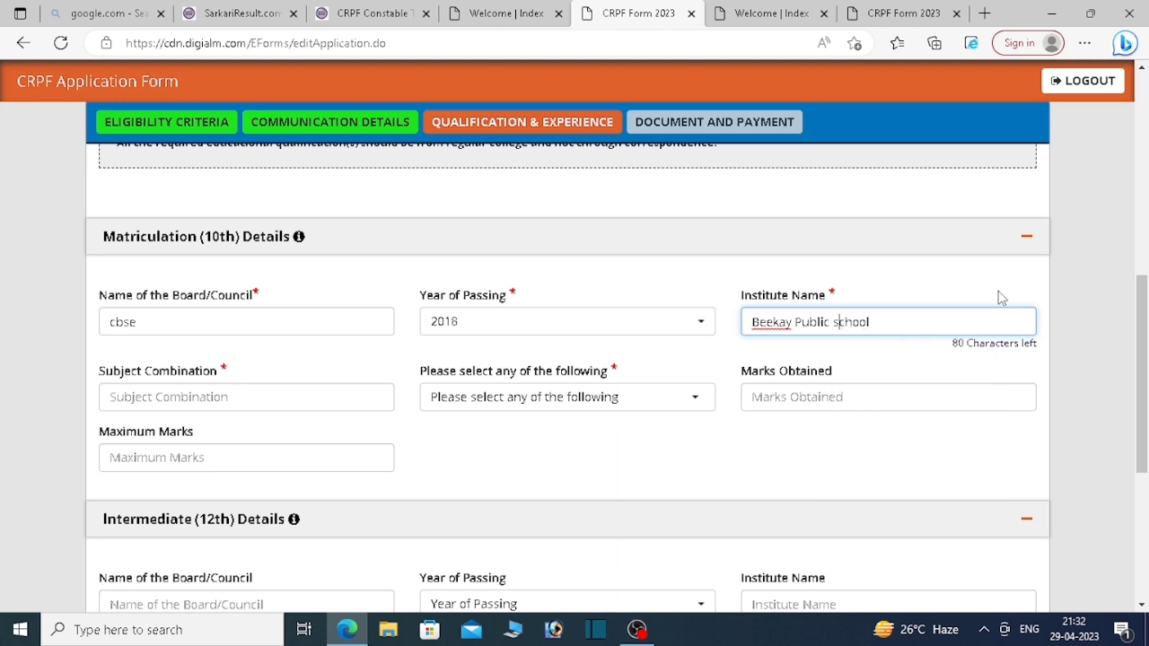
{"action": "left_click", "coordinate": [246, 397]}
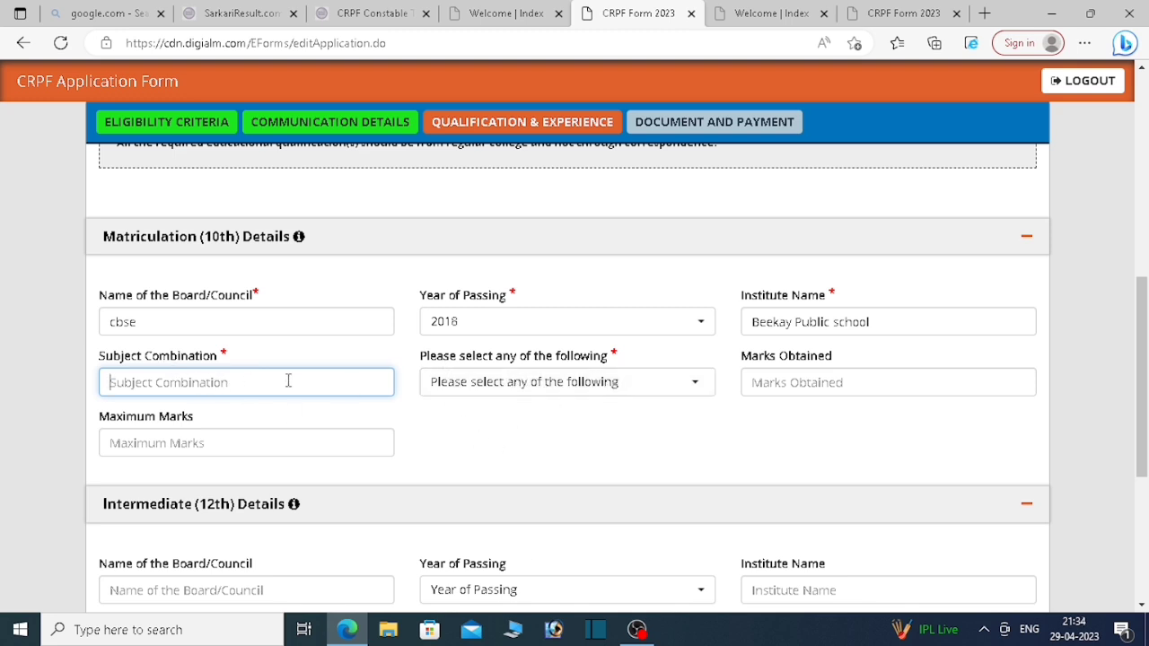
Step: Report 10th marks as Percentage: 257 obtained out of 500, giving 51.40%
{"action": "left_click", "coordinate": [585, 397]}
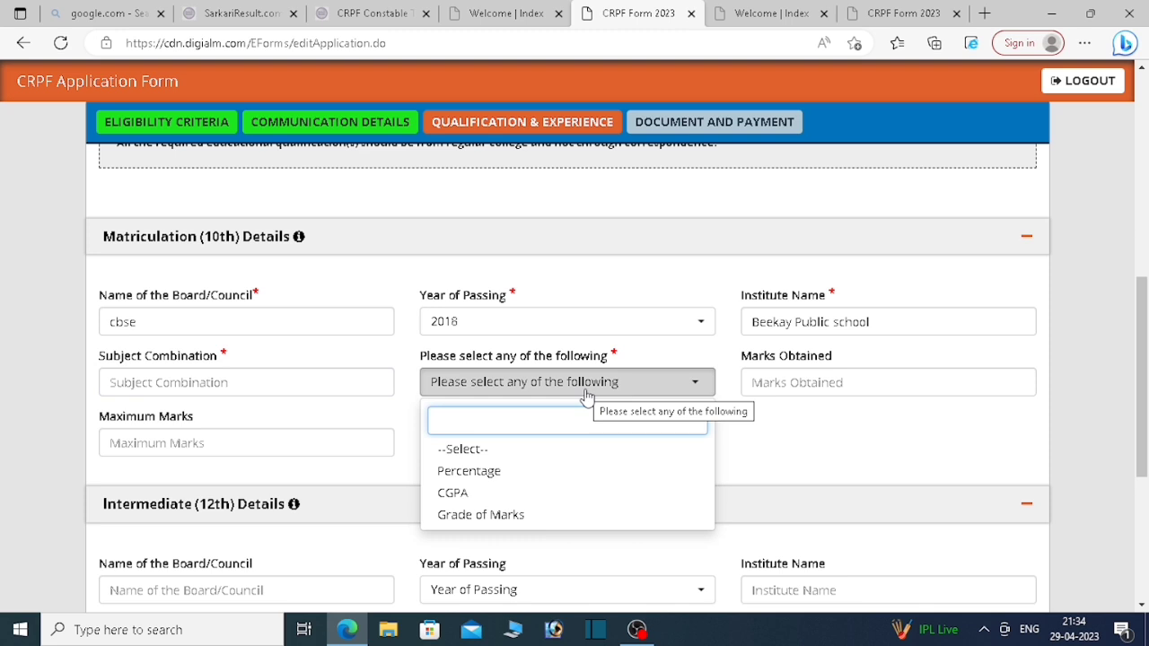
{"action": "left_click", "coordinate": [525, 483]}
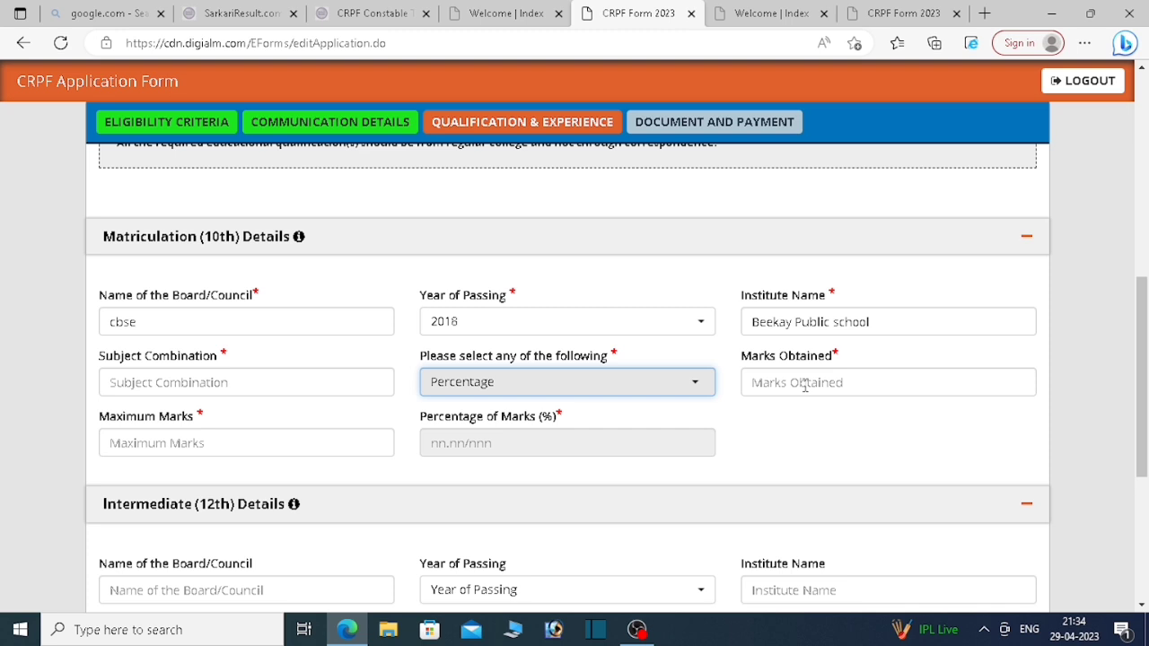
{"action": "left_click", "coordinate": [805, 386]}
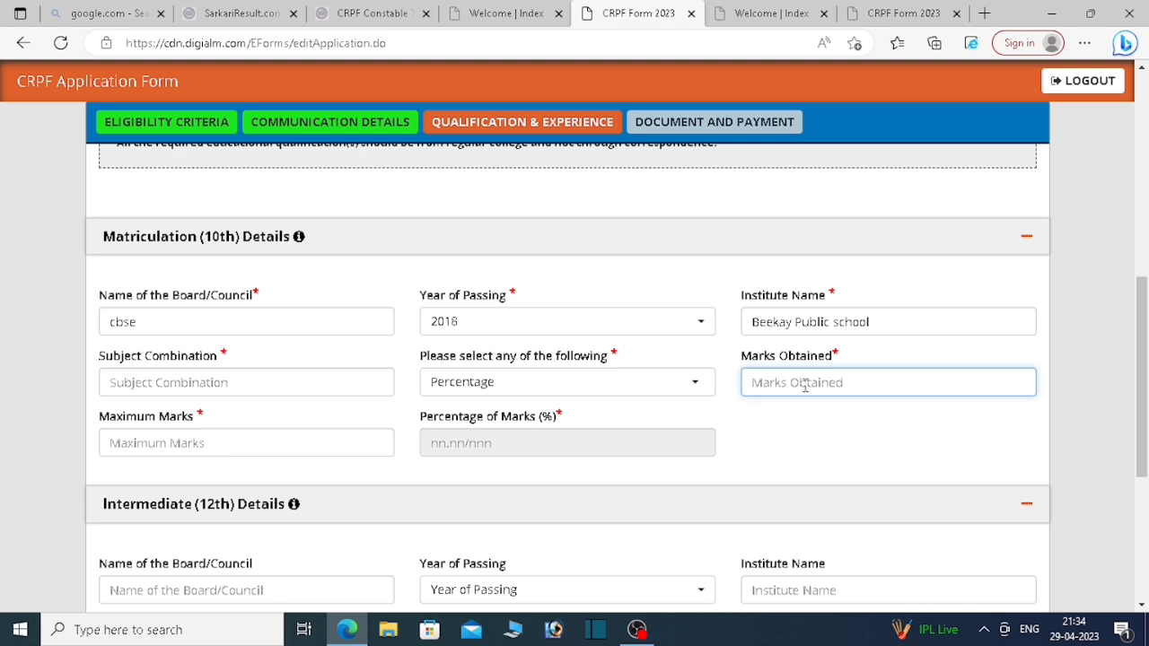
{"action": "left_click_drag", "start_coordinate": [1143, 311], "coordinate": [1146, 349]}
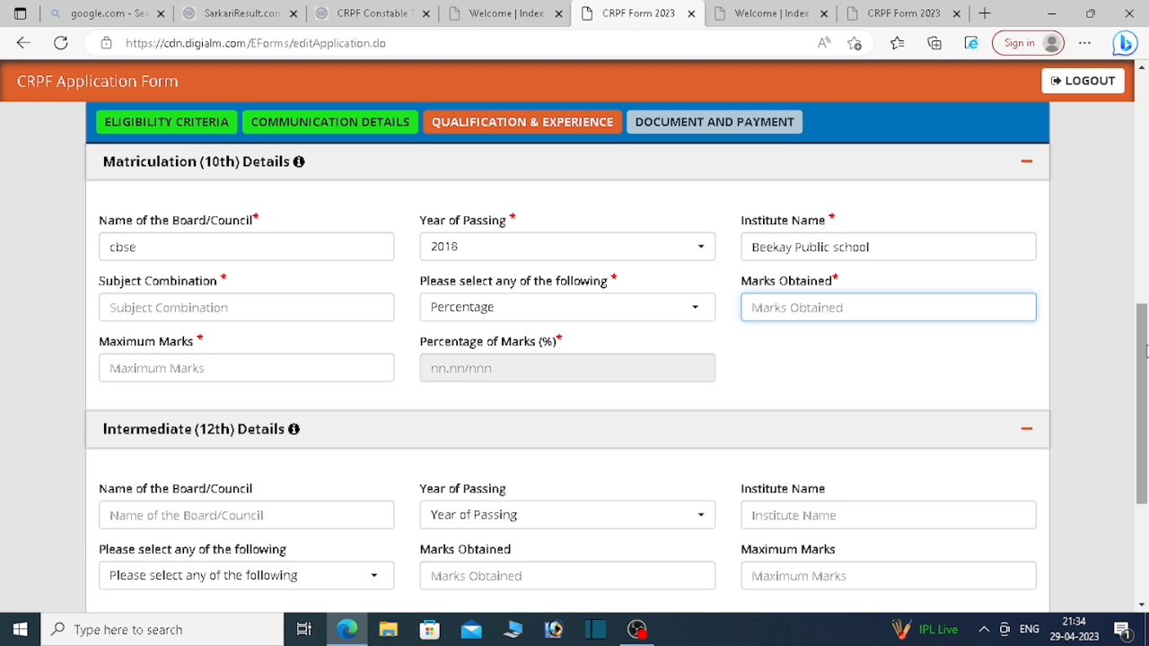
{"action": "type", "text": "257"}
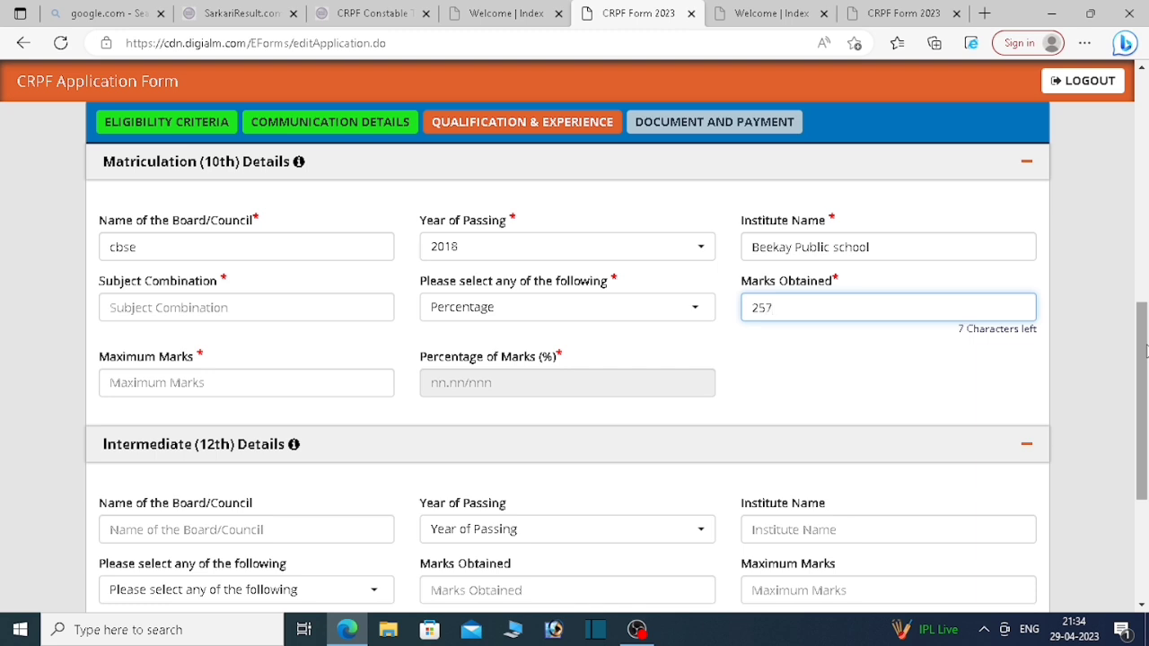
{"action": "left_click", "coordinate": [215, 382]}
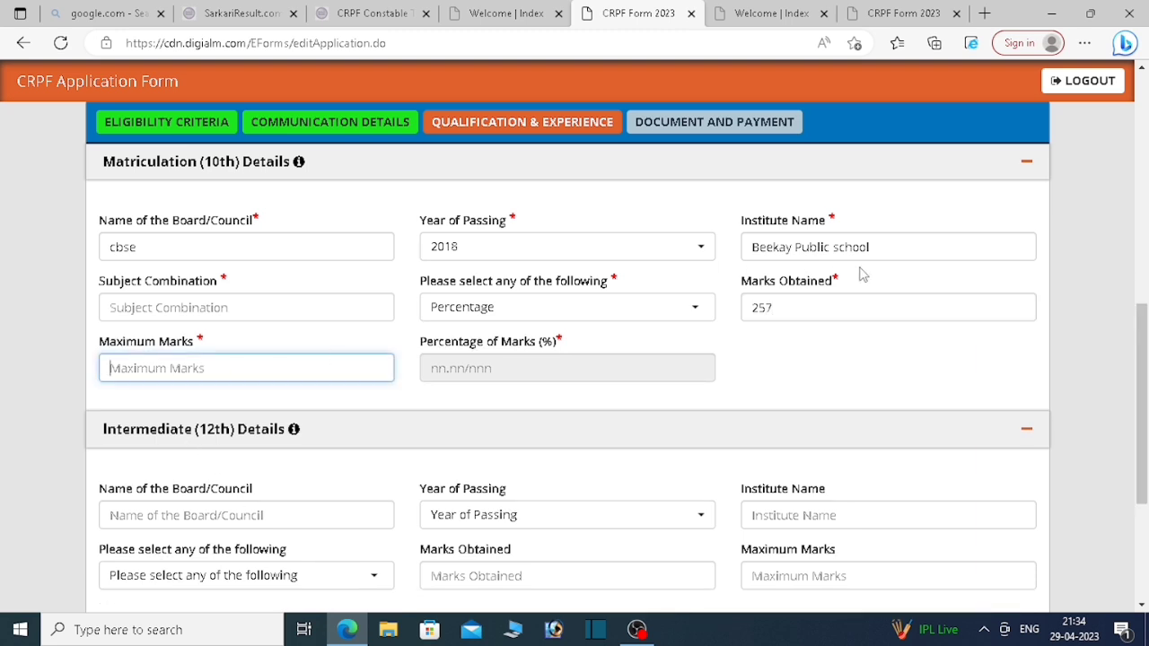
{"action": "type", "text": "500"}
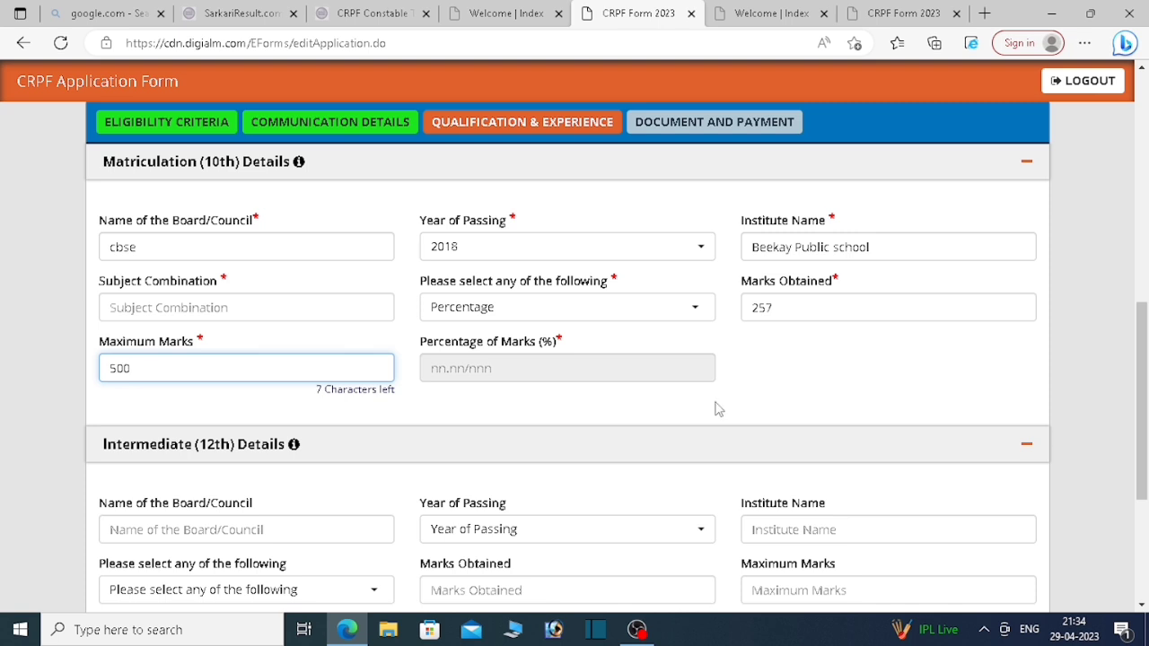
{"action": "left_click", "coordinate": [485, 373]}
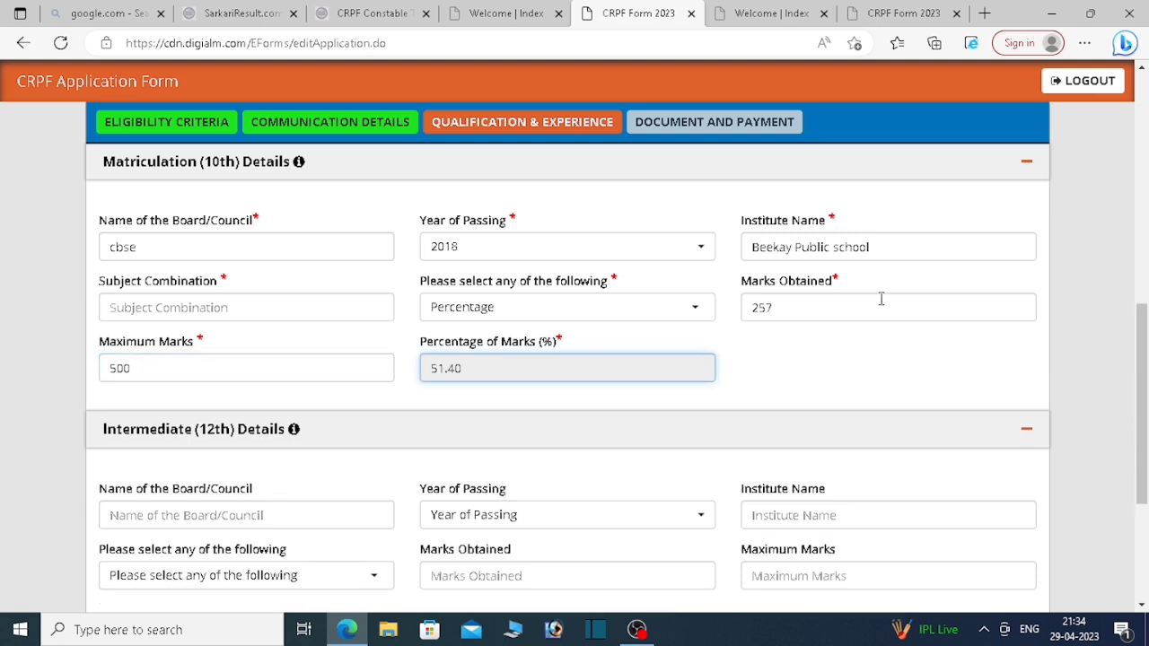
{"action": "left_click", "coordinate": [167, 307]}
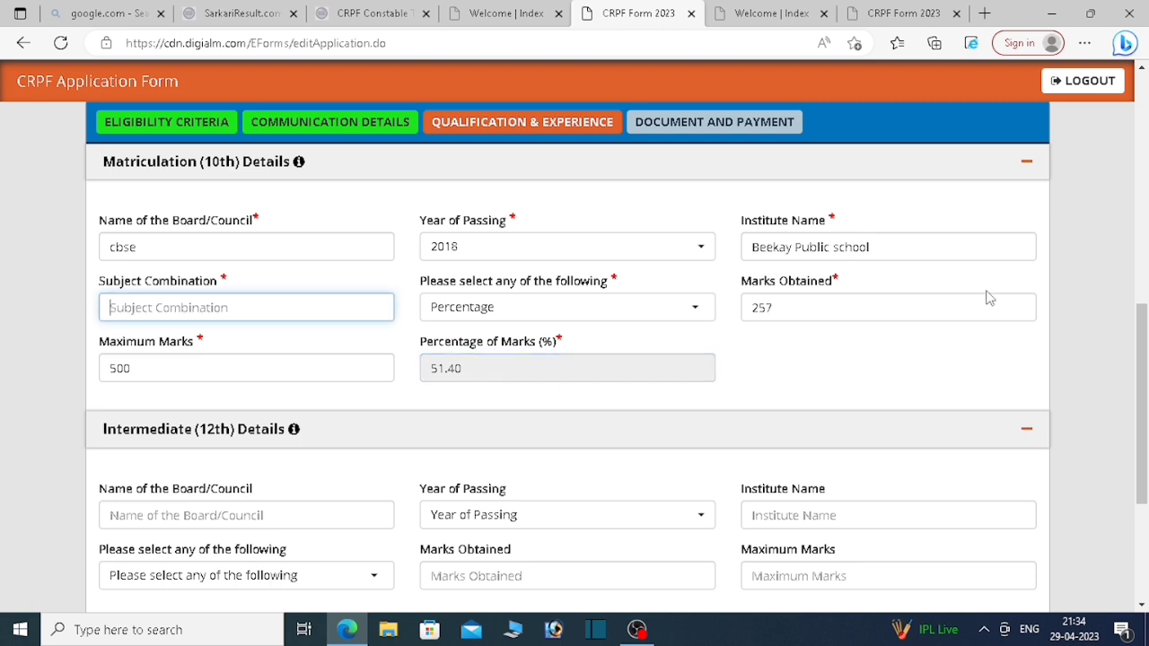
Step: Type the 10th subjects hindi, english, math, science, social science, correcting 'math' and 'science'
{"action": "type", "text": "hin"}
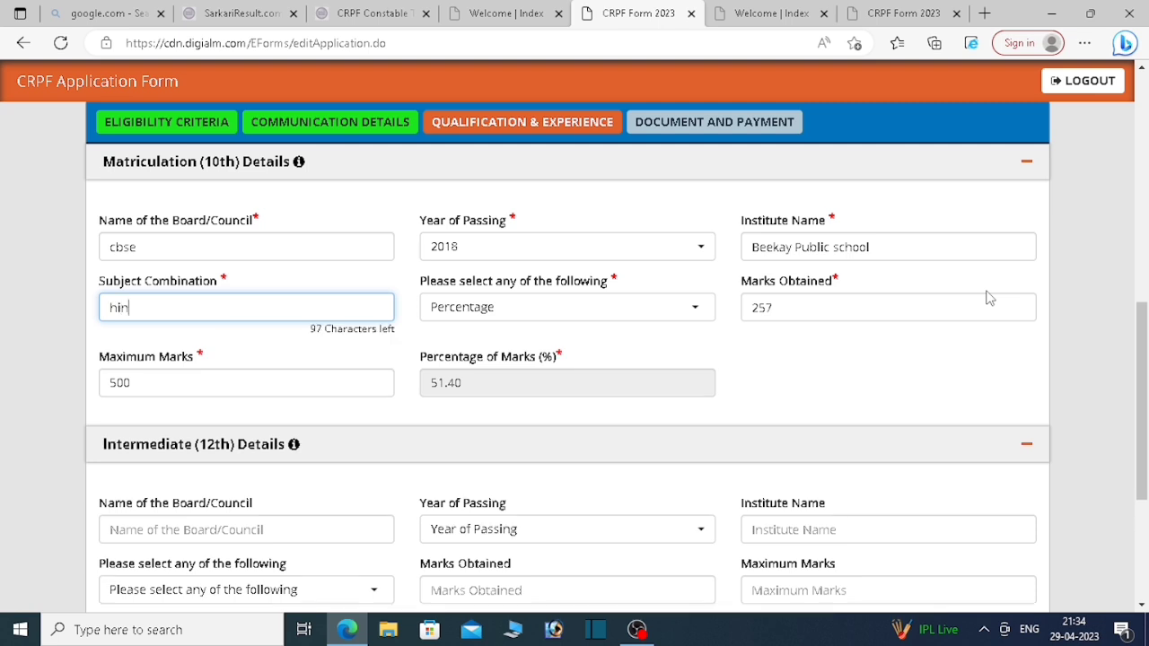
{"action": "type", "text": "di,english,mth,cience"}
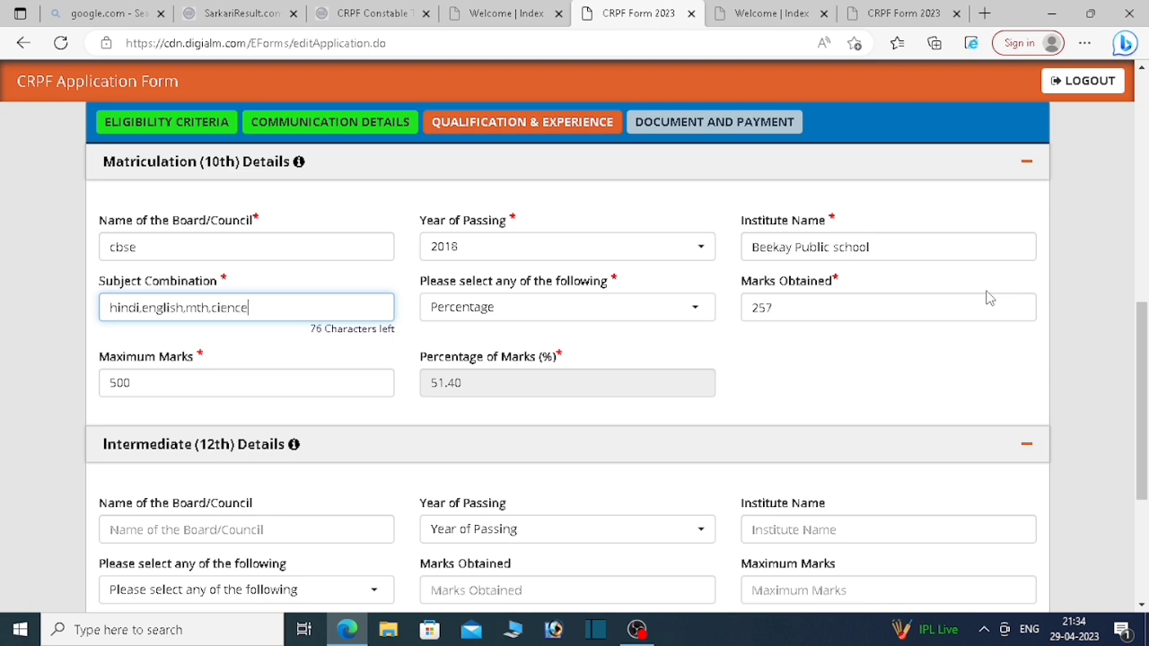
{"action": "type", "text": ",ocial cince"}
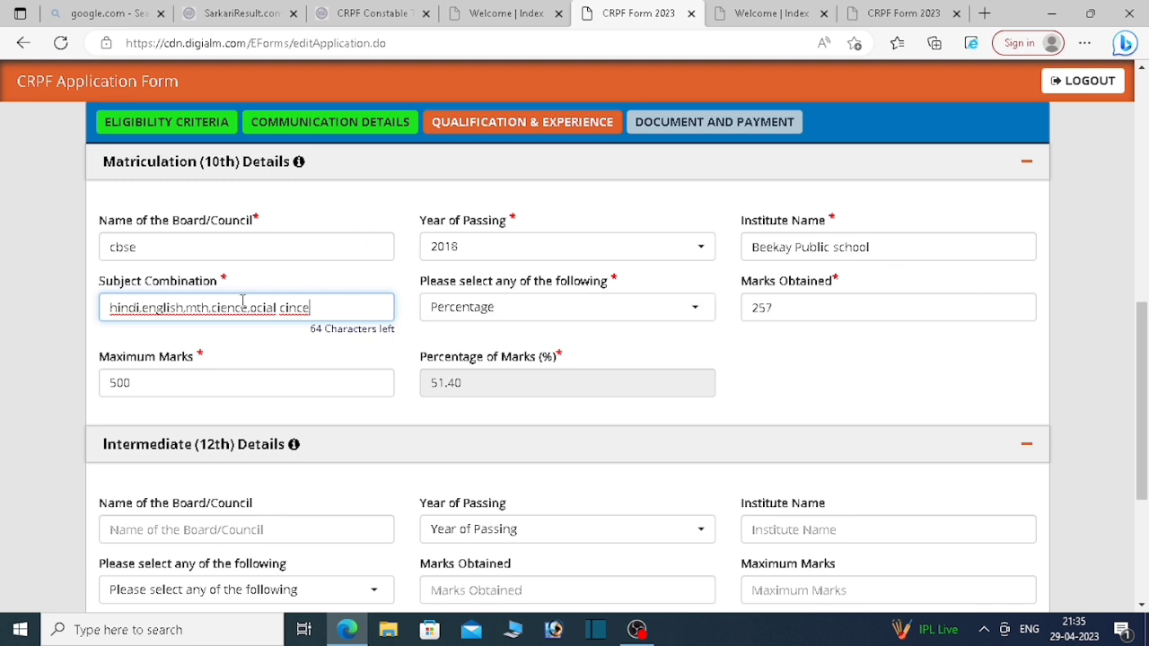
{"action": "right_click", "coordinate": [199, 307]}
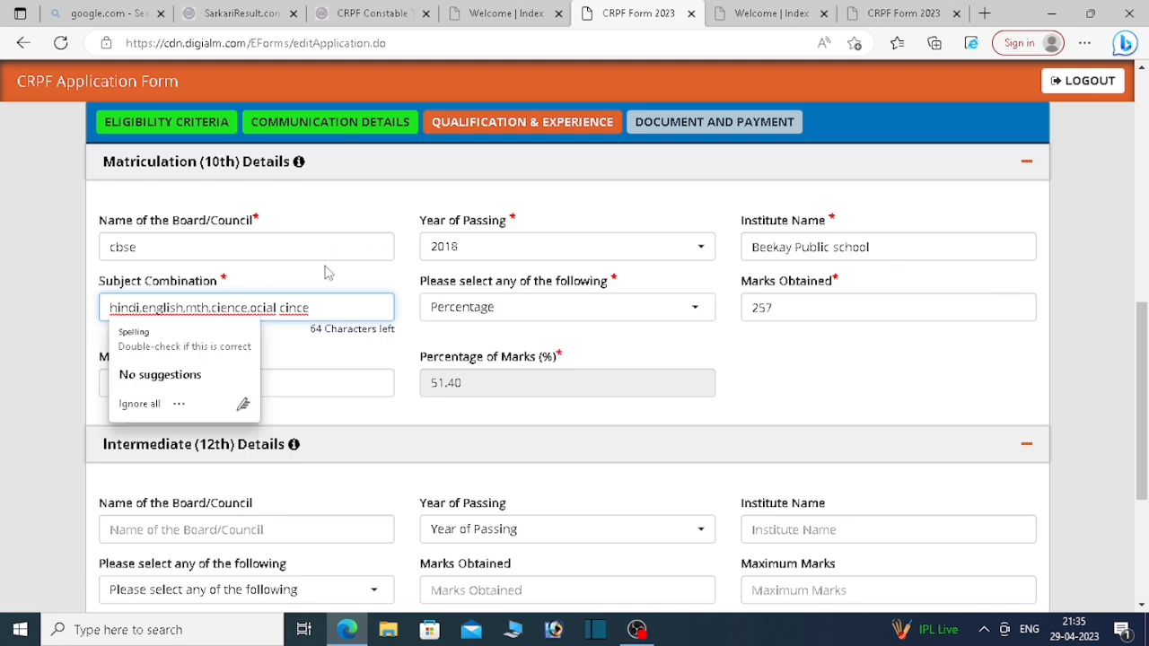
{"action": "key", "text": "Escape"}
{"action": "type", "text": "aa"}
{"action": "key", "text": "BackSpace"}
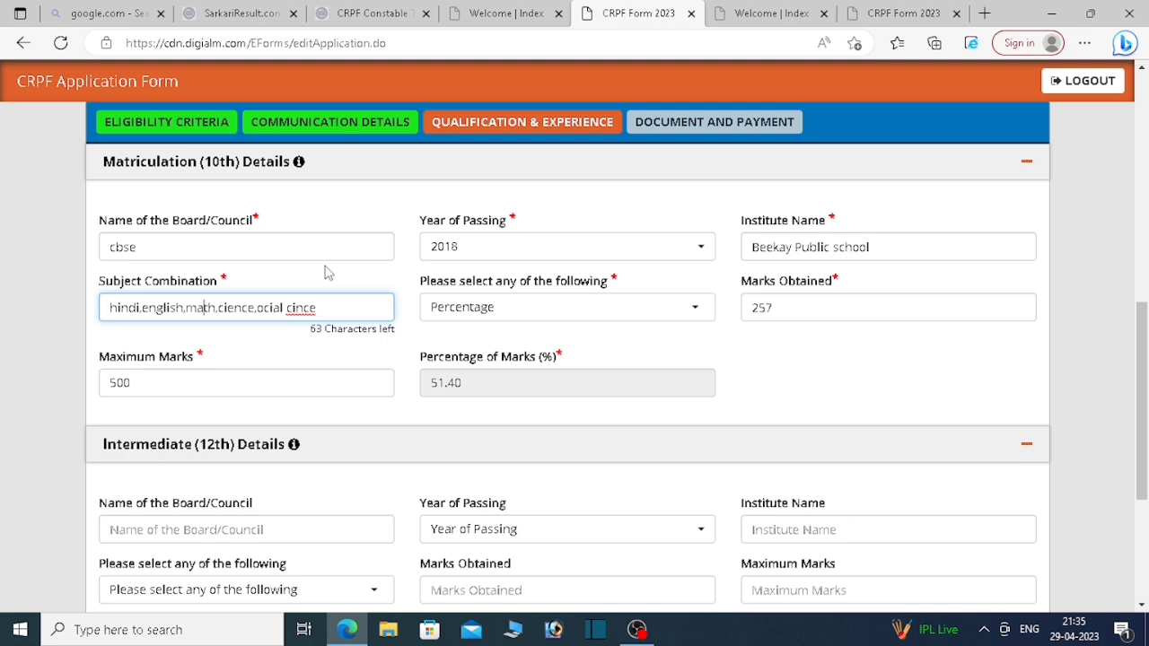
{"action": "right_click", "coordinate": [216, 307]}
{"action": "key", "text": "Escape"}
{"action": "type", "text": "s"}
Step: Correct the misspelled 'social science' at the end of the 10th Subject Combination
{"action": "right_click", "coordinate": [265, 307]}
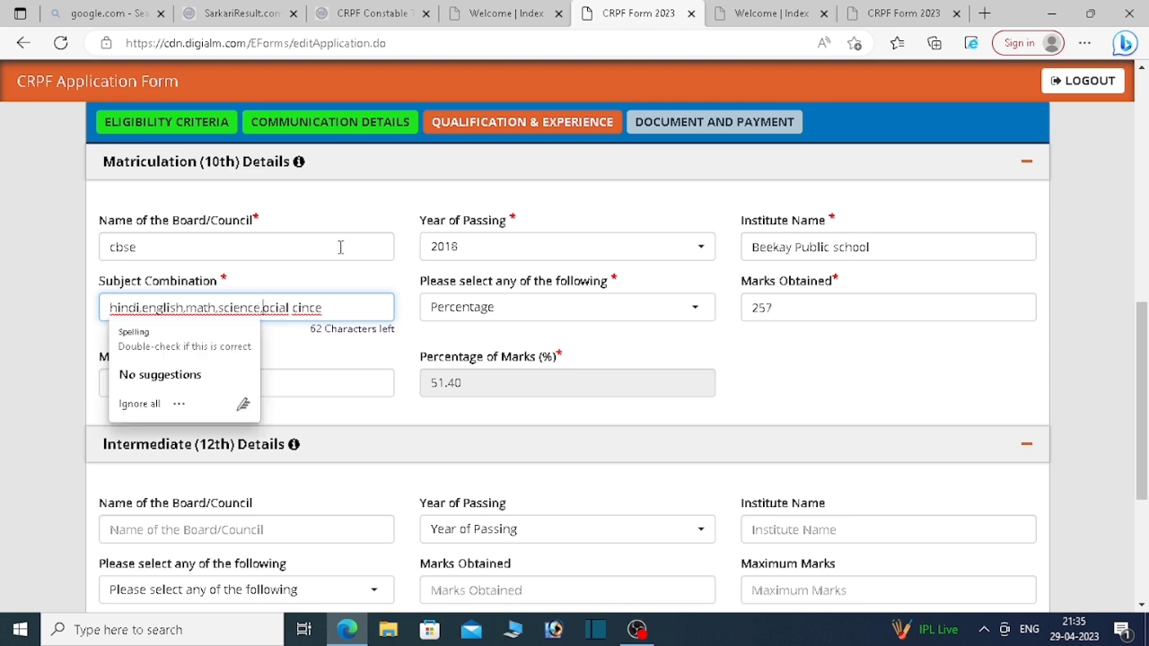
{"action": "key", "text": "Escape"}
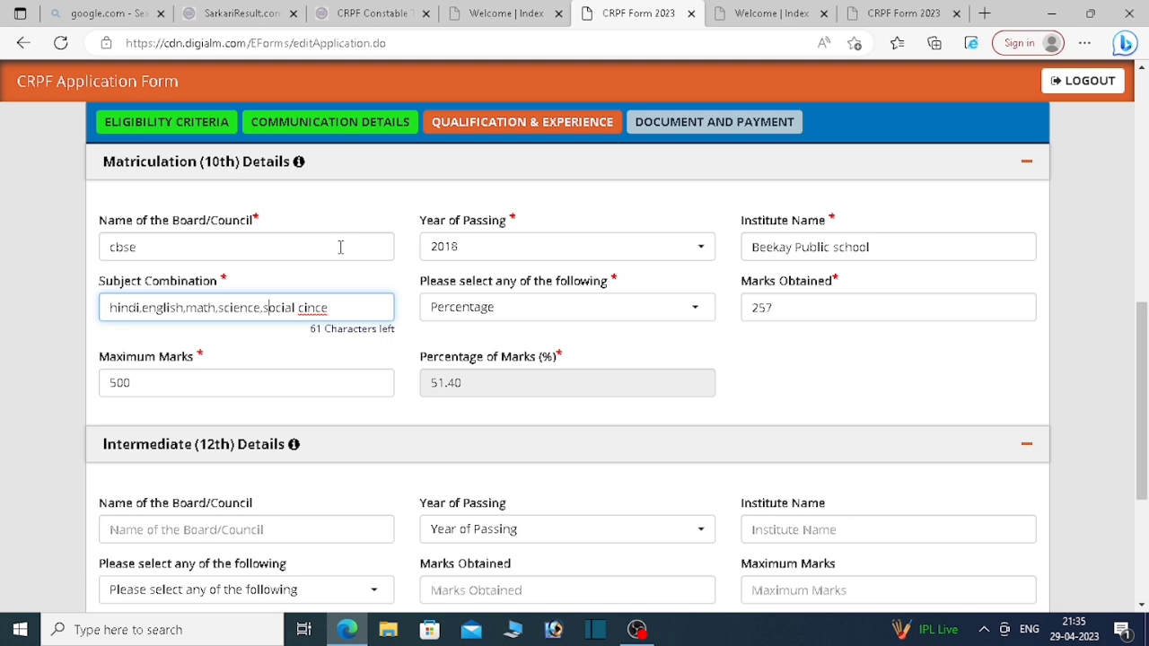
{"action": "type", "text": "s"}
{"action": "right_click", "coordinate": [299, 308]}
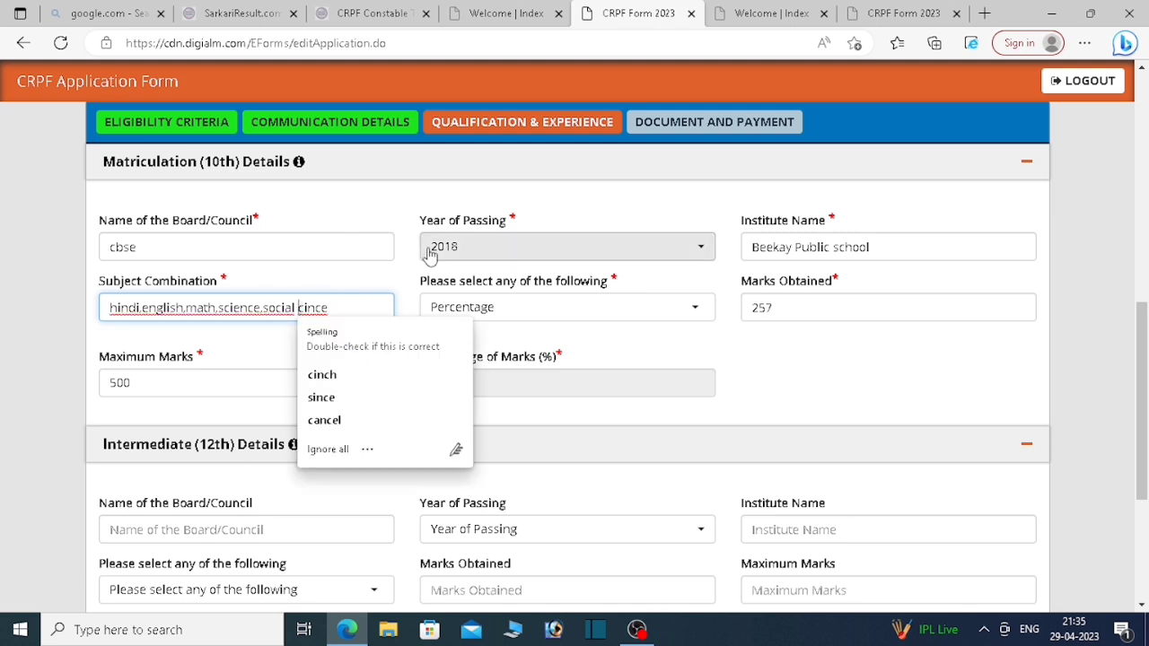
{"action": "key", "text": "Escape"}
{"action": "type", "text": "c"}
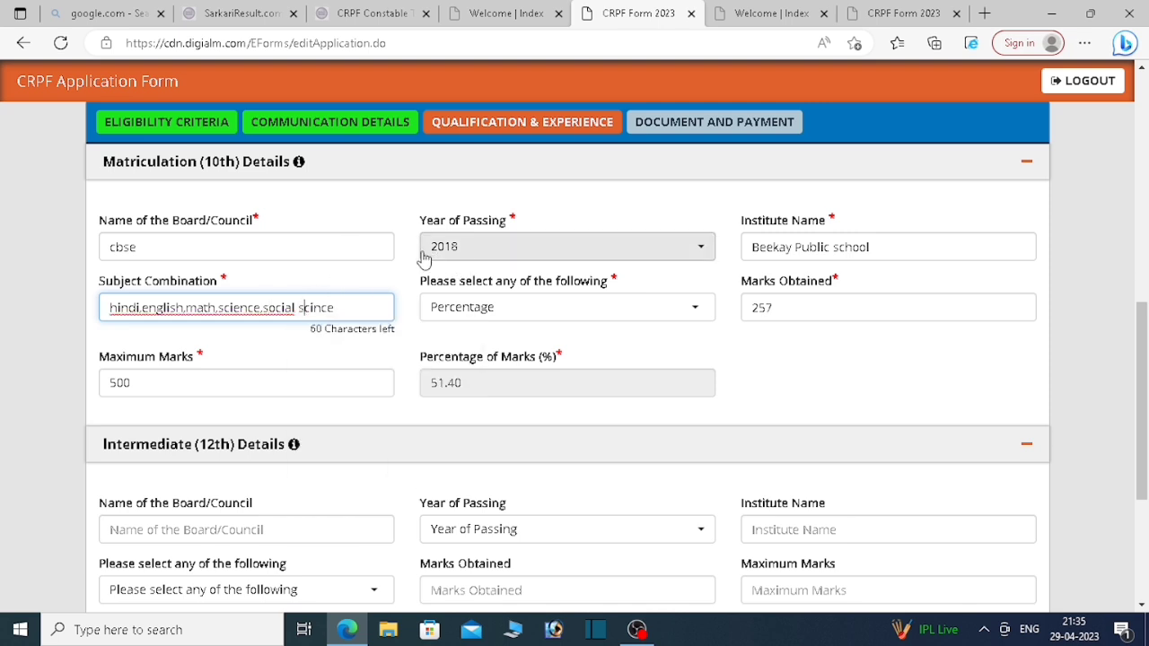
{"action": "left_click", "coordinate": [342, 307]}
{"action": "key", "text": "BackSpace"}
{"action": "key", "text": "BackSpace"}
{"action": "key", "text": "BackSpace"}
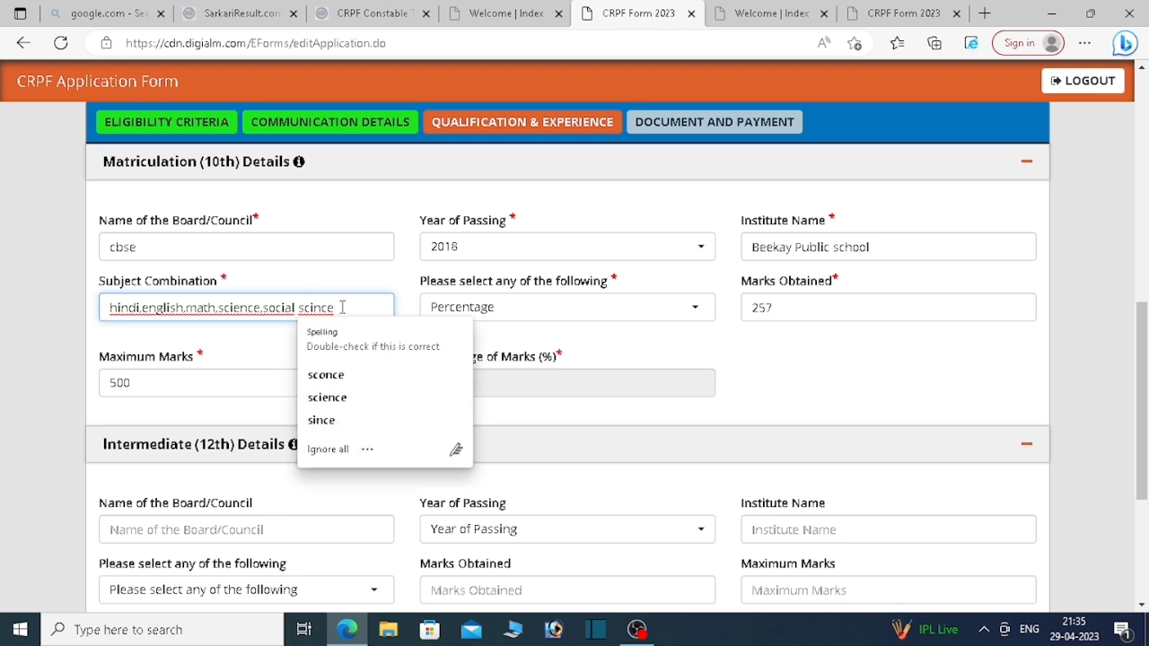
{"action": "type", "text": "ence"}
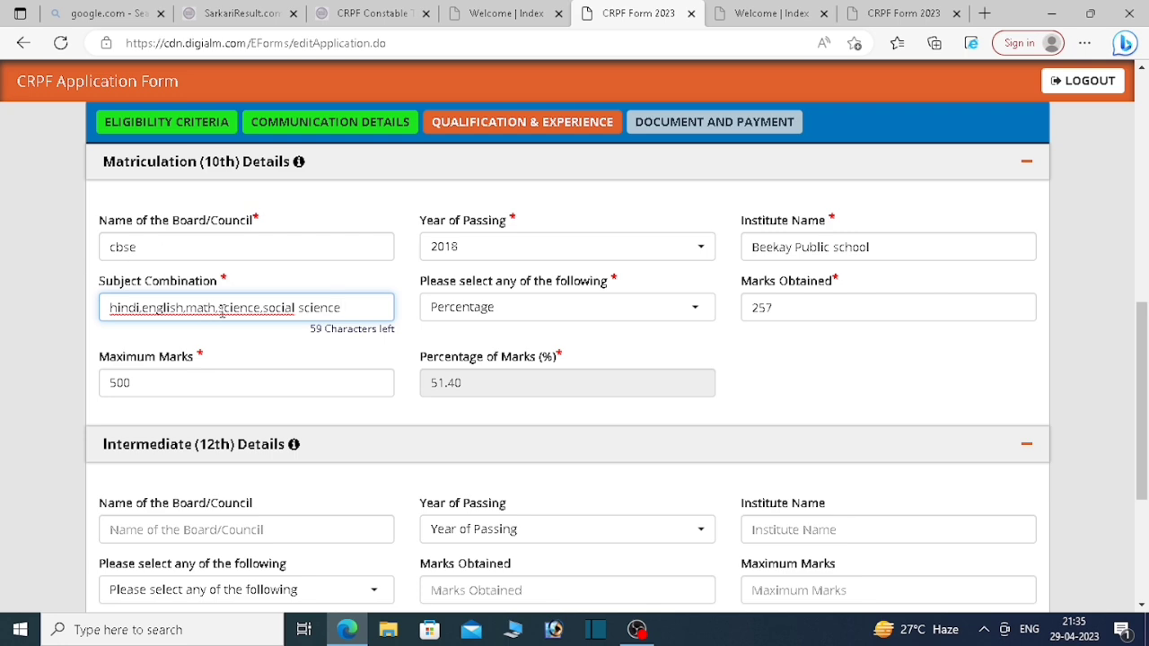
Step: Enter 12th board 'bihar board', passing year 2020 and institute 'mirjanhat school'
{"action": "left_click_drag", "start_coordinate": [1140, 395], "coordinate": [1133, 465]}
{"action": "left_click", "coordinate": [172, 325]}
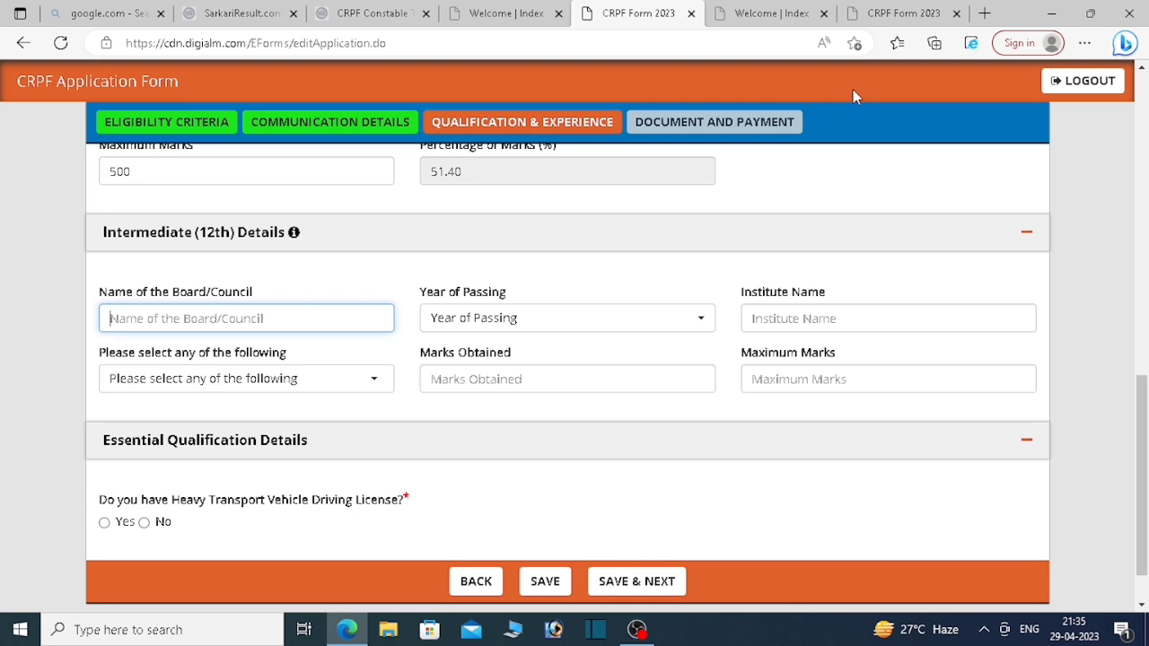
{"action": "type", "text": "bihar"}
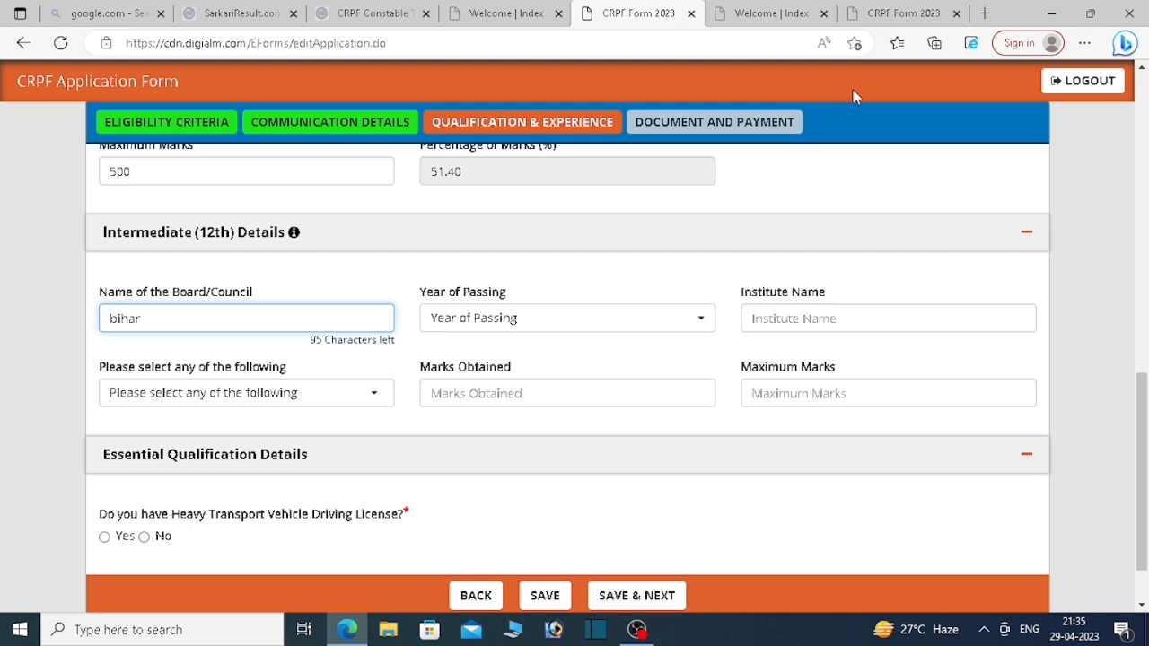
{"action": "type", "text": " board"}
{"action": "key", "text": "Tab"}
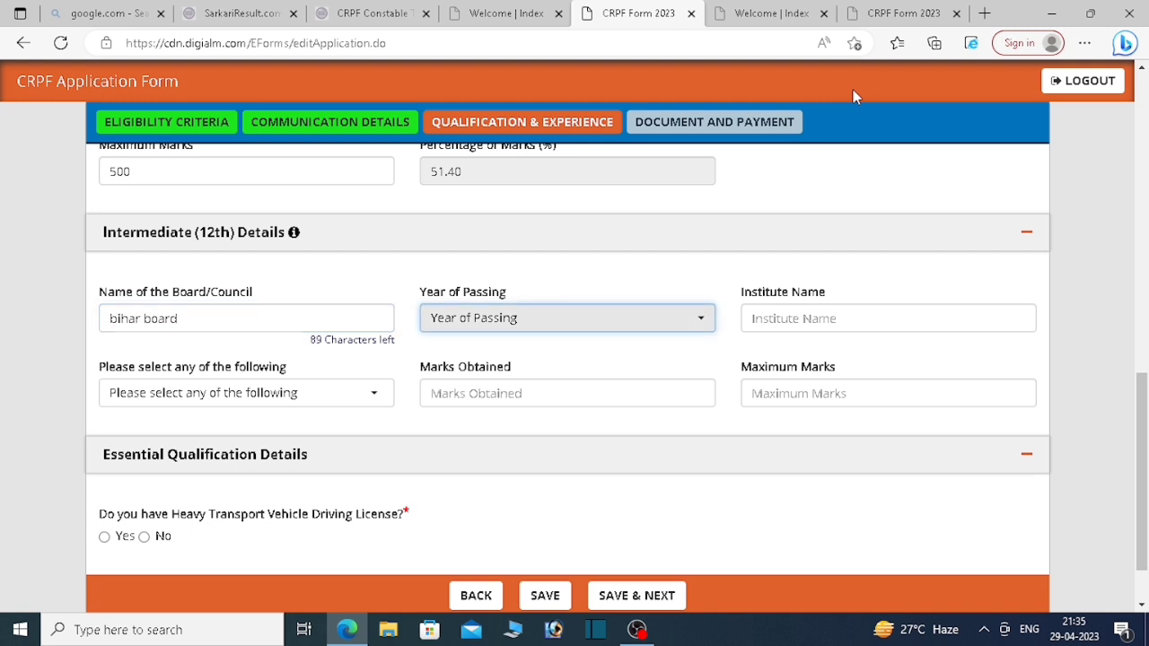
{"action": "key", "text": "Down"}
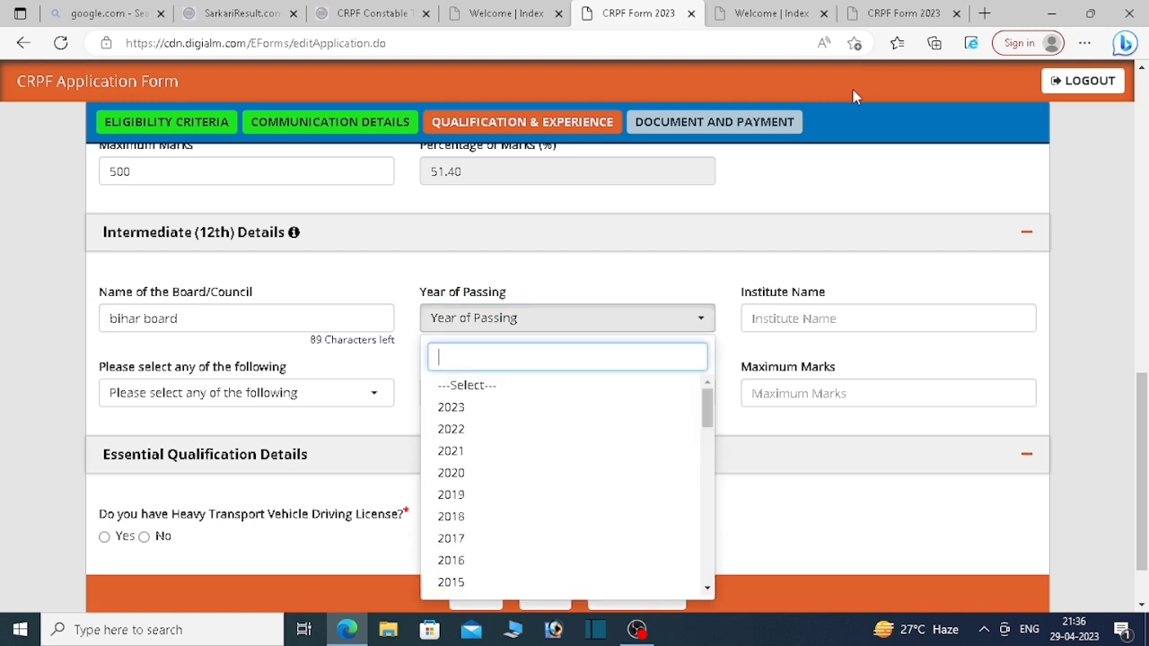
{"action": "key", "text": "Down"}
{"action": "key", "text": "Down"}
{"action": "key", "text": "Down"}
{"action": "key", "text": "Down"}
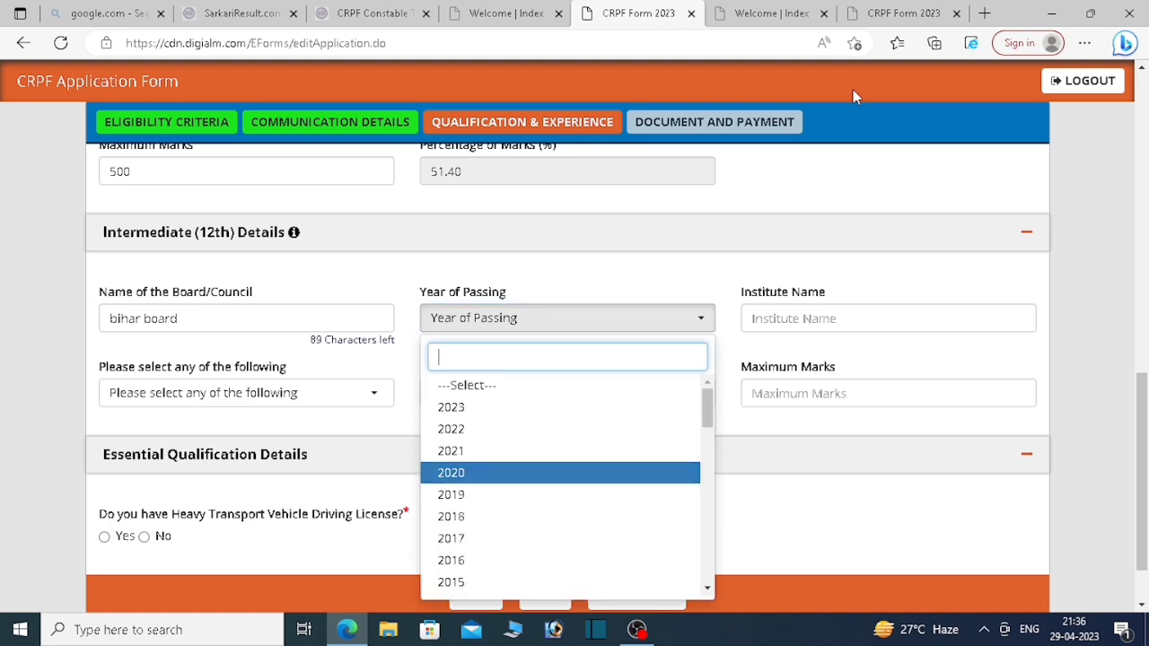
{"action": "key", "text": "Return"}
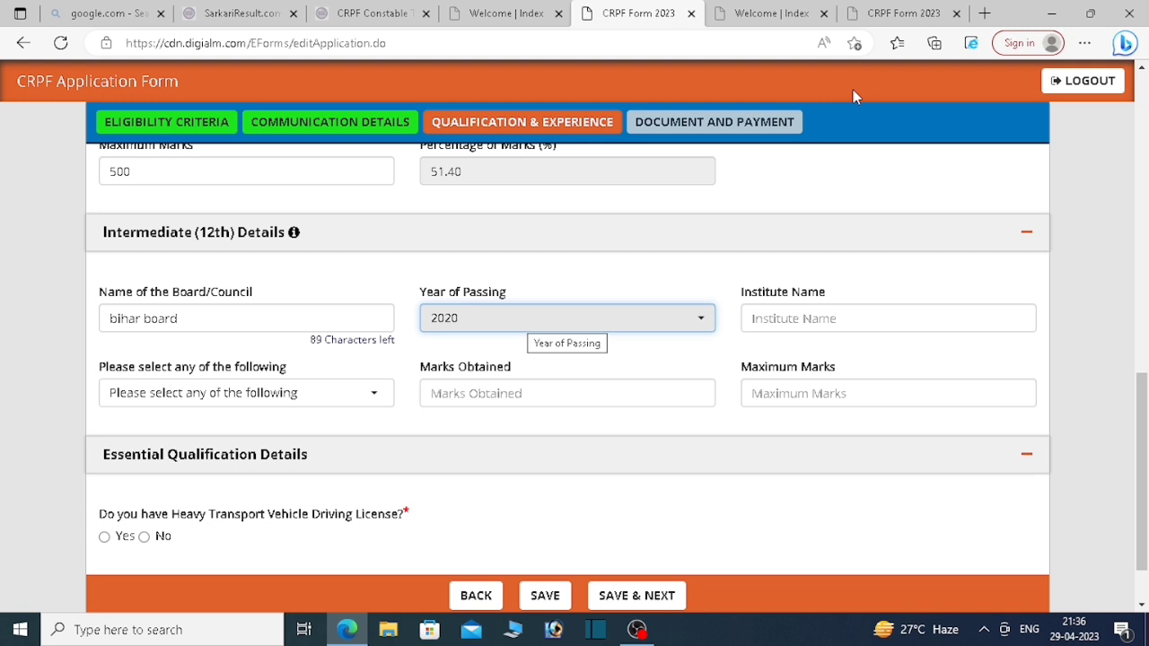
{"action": "key", "text": "Tab"}
{"action": "type", "text": "mirj"}
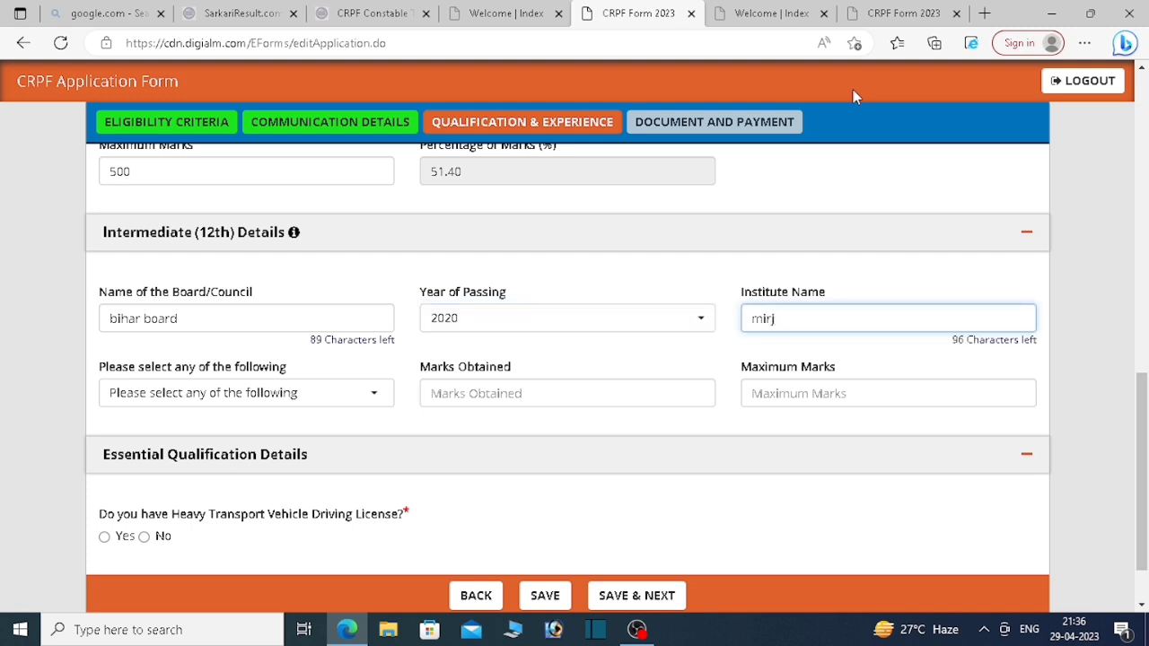
{"action": "type", "text": "anhat"}
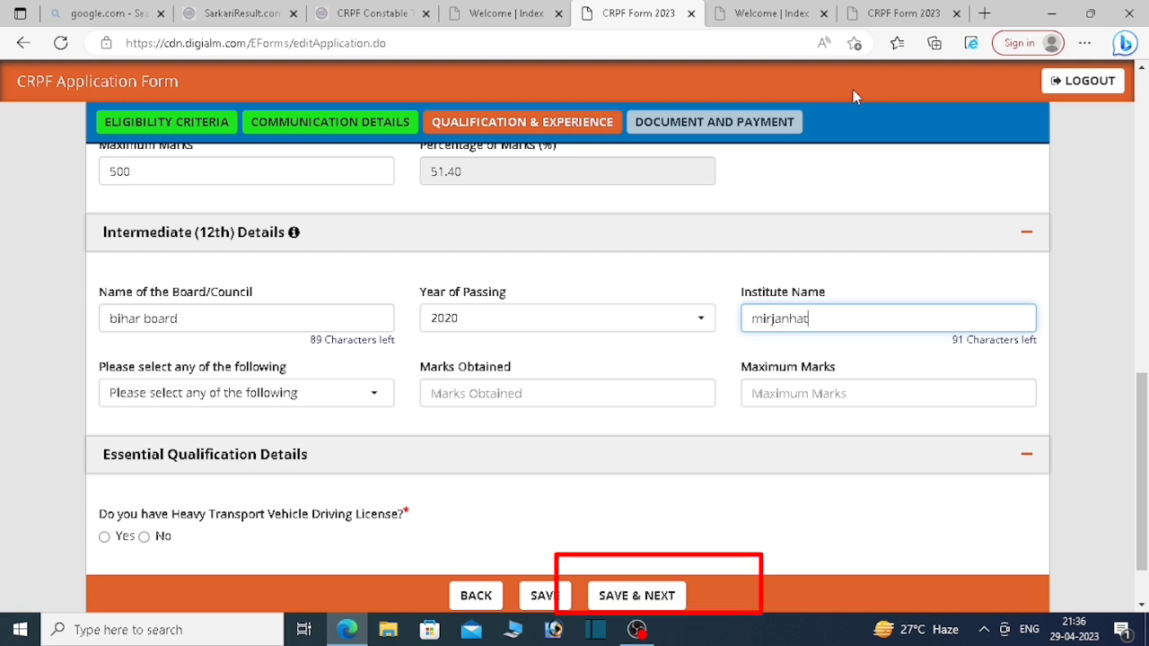
{"action": "type", "text": " school"}
{"action": "key", "text": "Tab"}
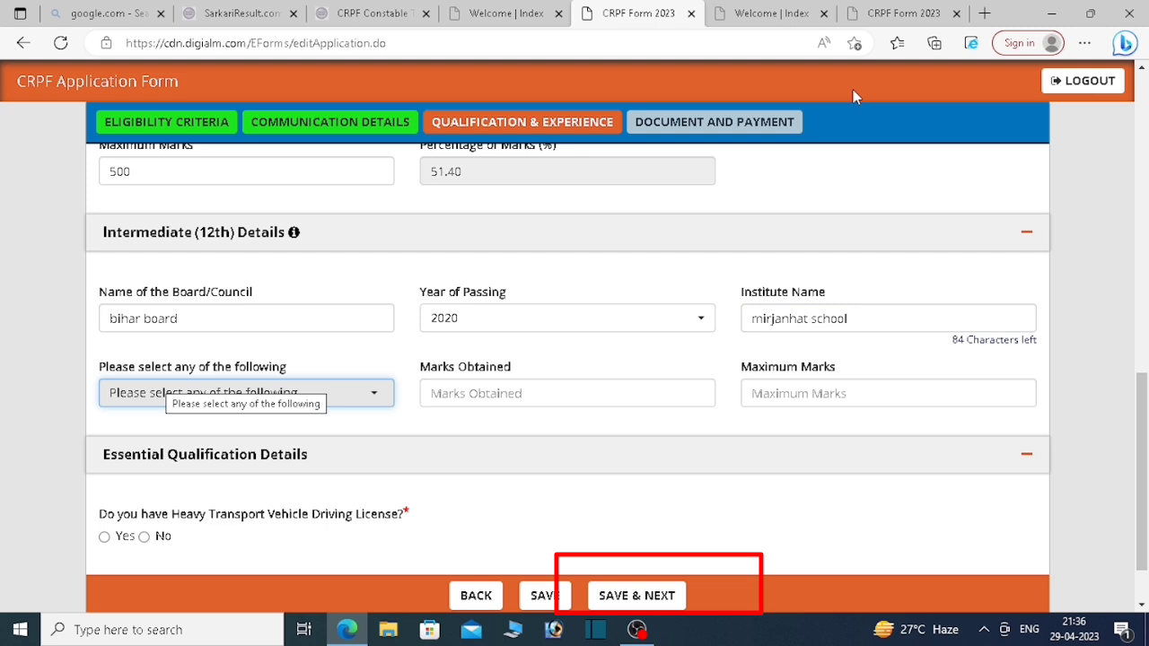
Step: Choose Percentage as the 12th marks type and enter 500 as Maximum Marks
{"action": "left_click", "coordinate": [332, 392]}
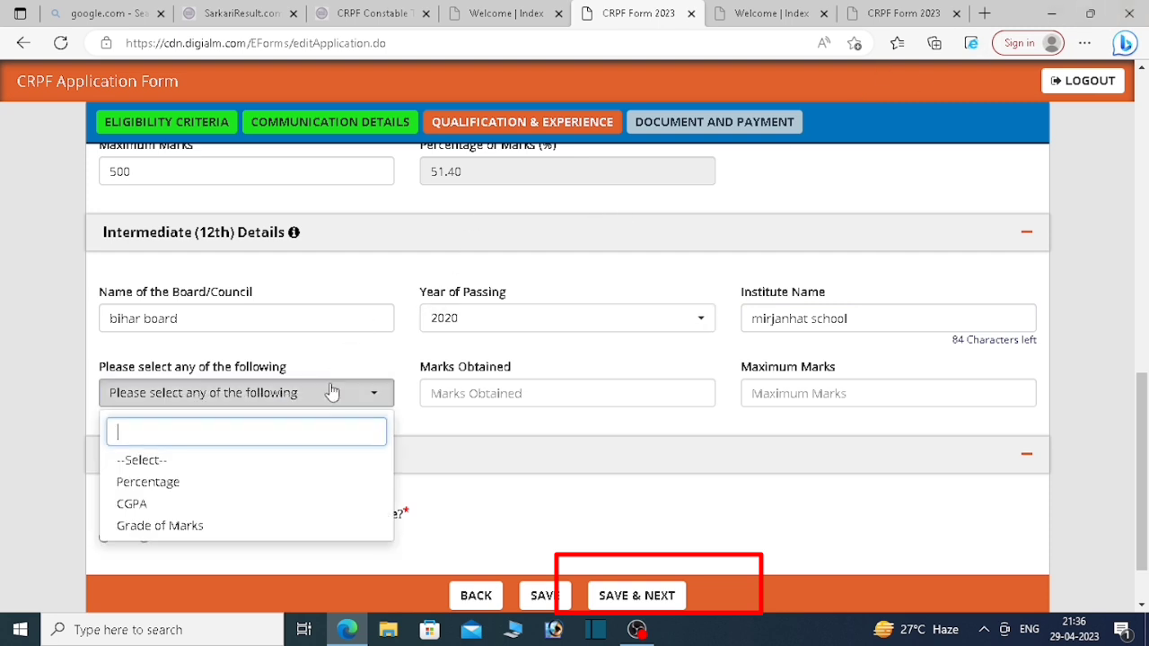
{"action": "left_click", "coordinate": [216, 482]}
{"action": "left_click", "coordinate": [485, 395]}
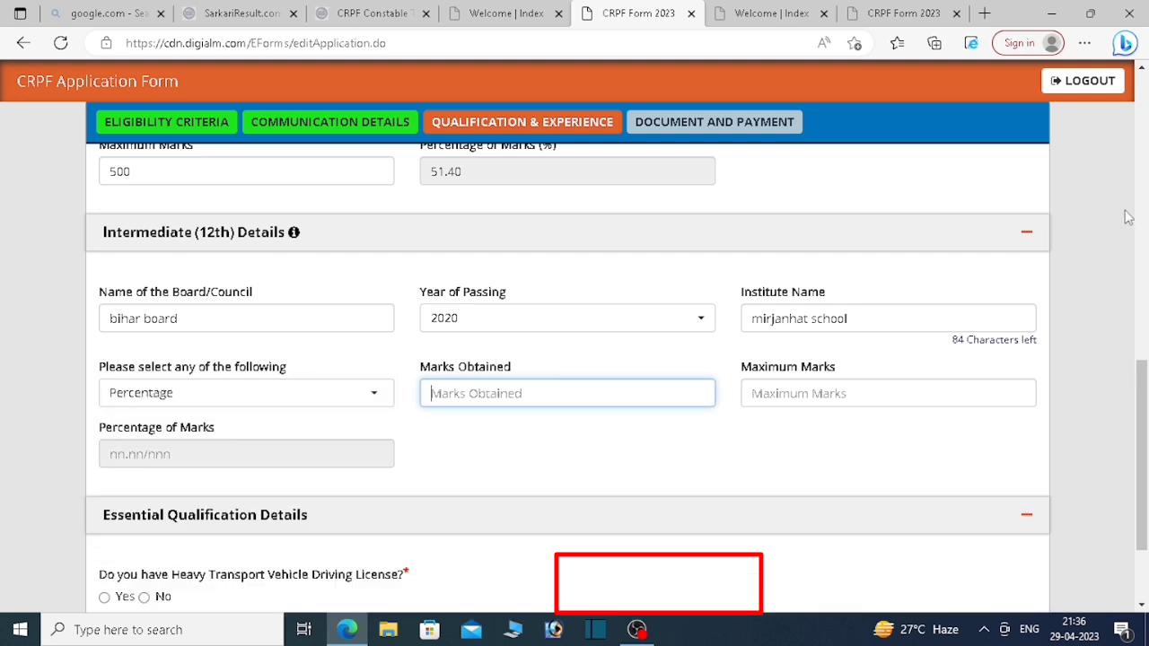
{"action": "type", "text": "500"}
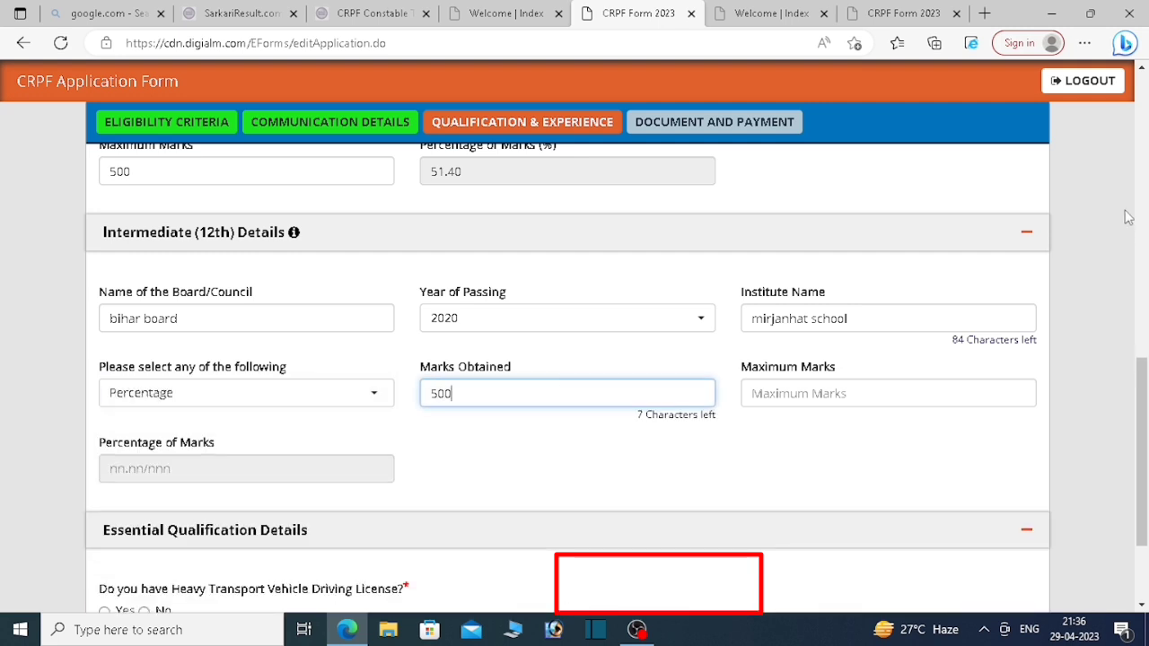
{"action": "key", "text": "BackSpace"}
{"action": "key", "text": "BackSpace"}
{"action": "key", "text": "BackSpace"}
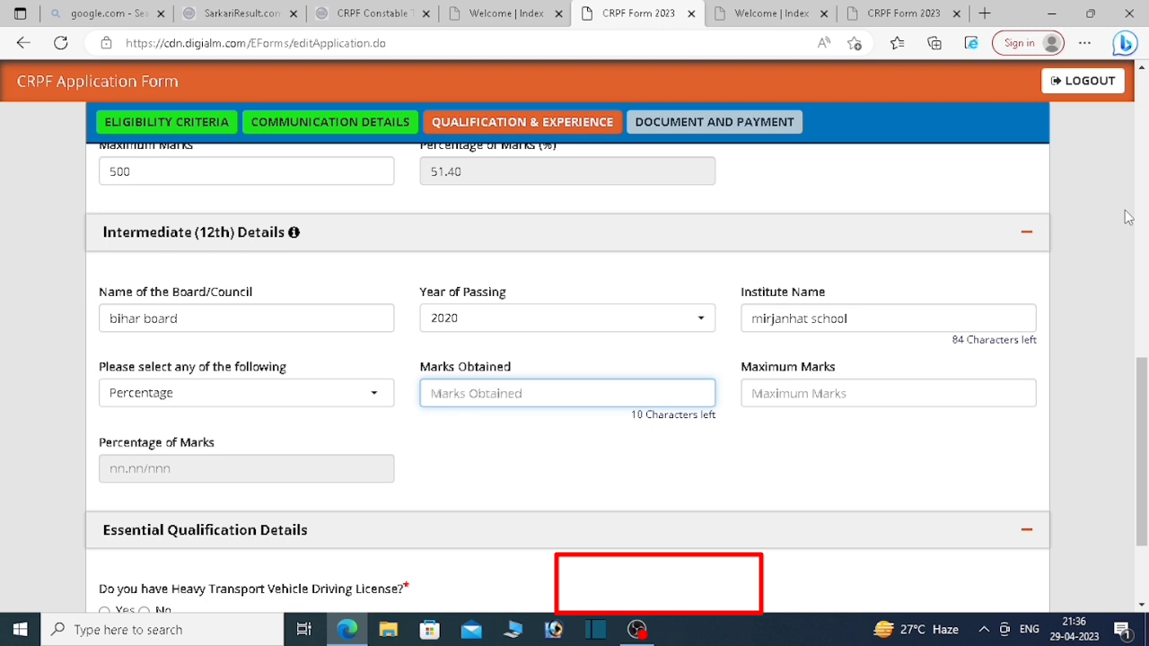
{"action": "left_click", "coordinate": [791, 386]}
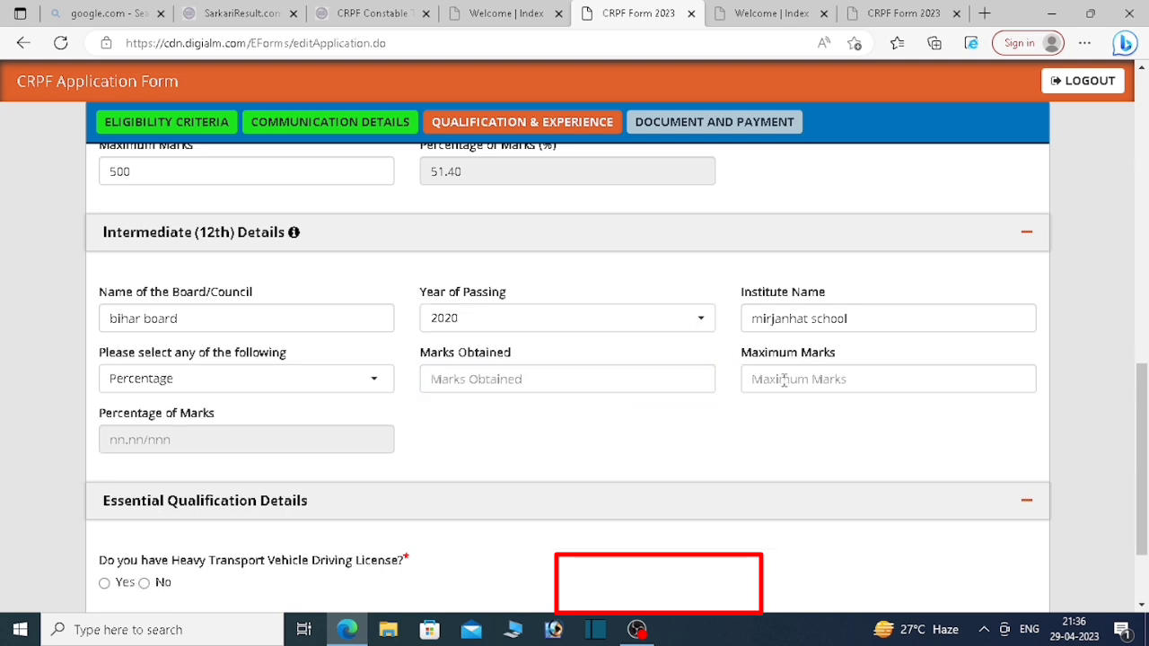
{"action": "type", "text": "5"}
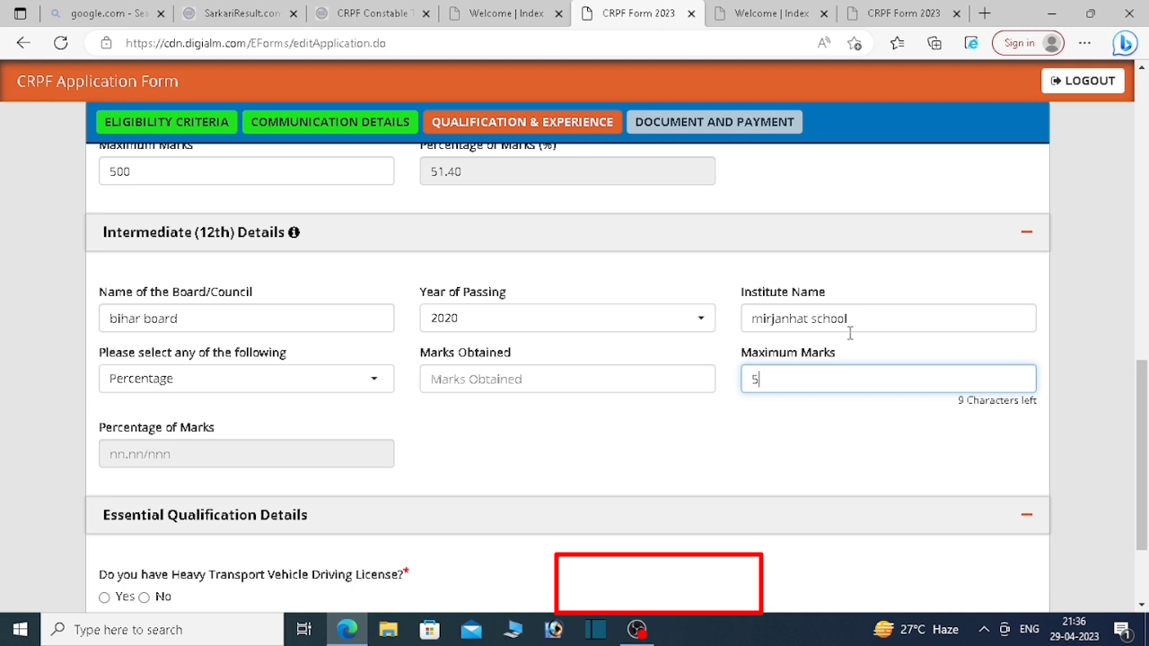
{"action": "type", "text": "0"}
{"action": "type", "text": "0"}
{"action": "key", "text": "super"}
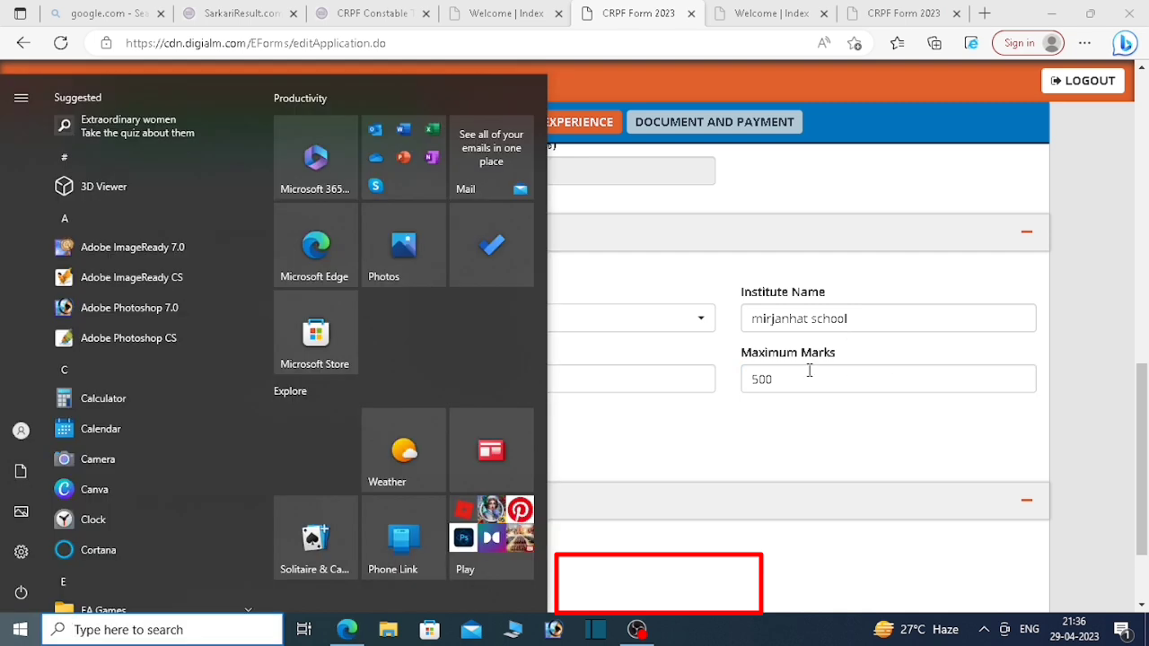
Step: Close the Start menu and return to the 12th Marks Obtained field
{"action": "left_click", "coordinate": [808, 371]}
{"action": "left_click", "coordinate": [496, 377]}
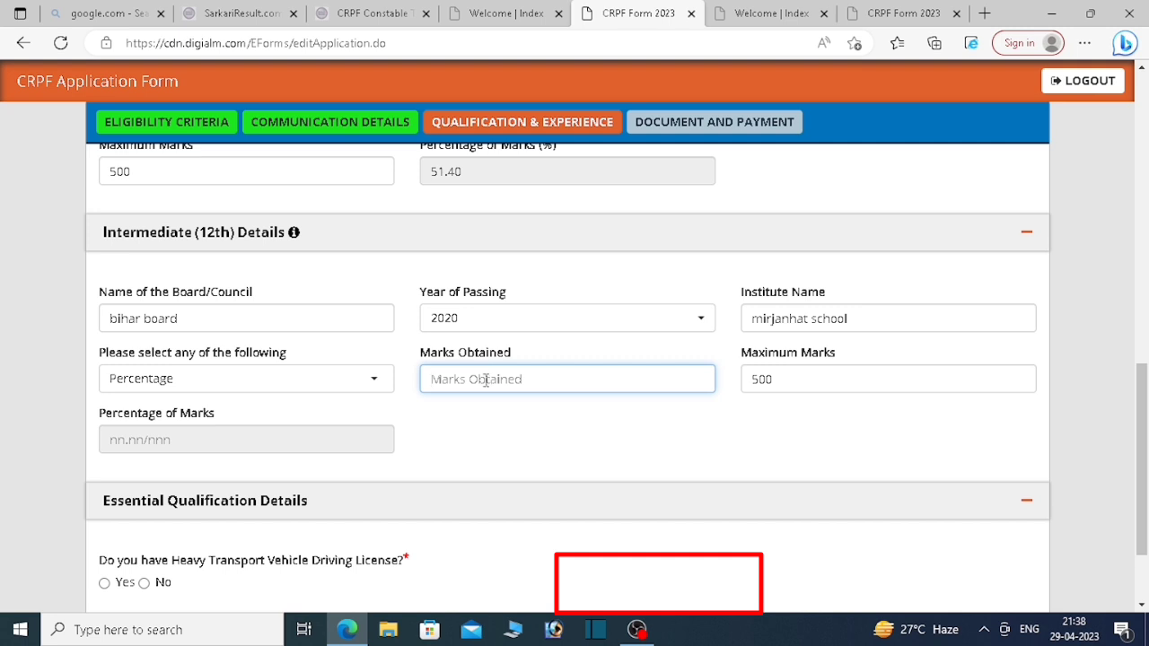
Step: Enter 306 as the 12th marks obtained (61.20 percent) and answer Yes to holding a heavy vehicle licence
{"action": "type", "text": "306"}
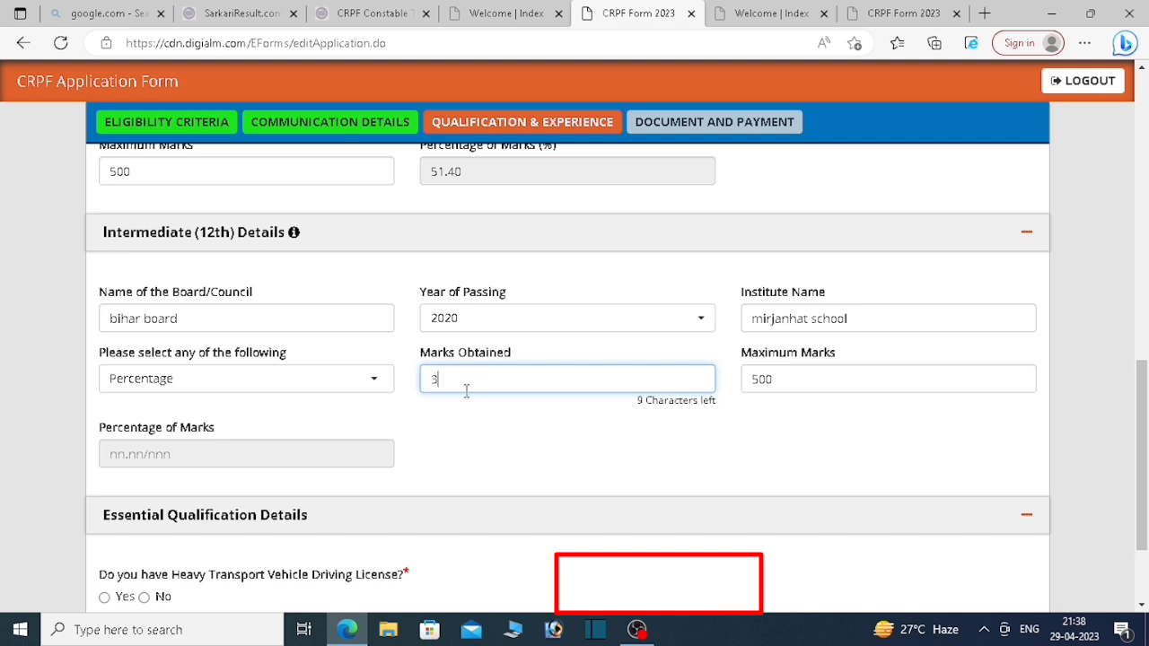
{"action": "left_click", "coordinate": [402, 424]}
{"action": "left_click_drag", "start_coordinate": [1140, 381], "coordinate": [1140, 423]}
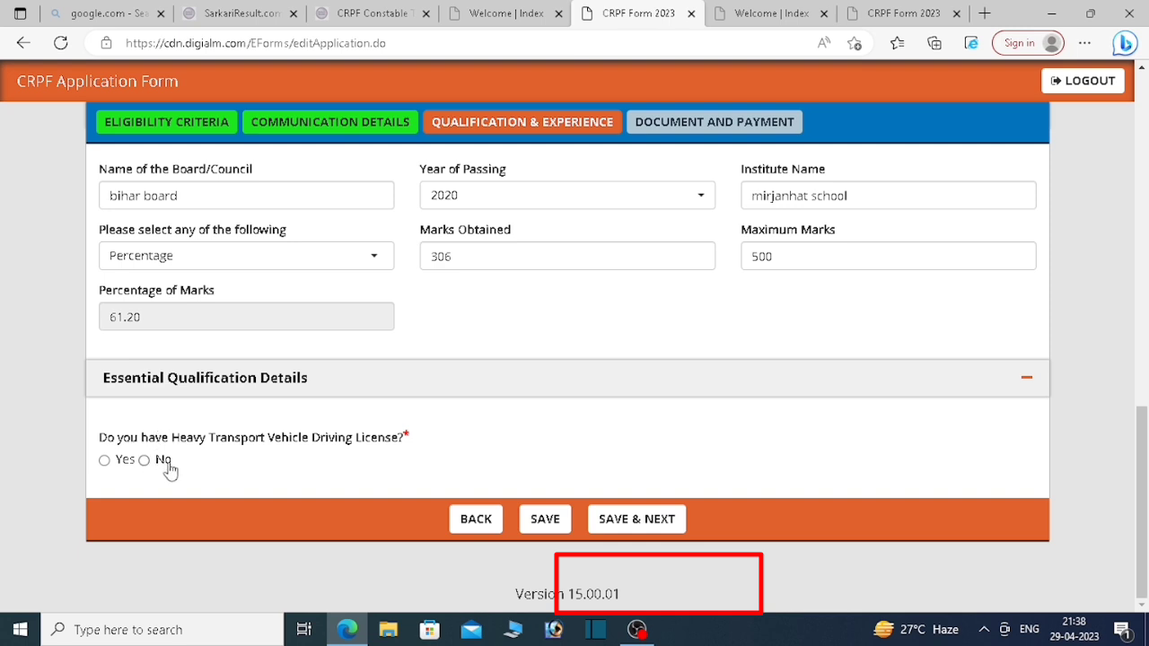
{"action": "left_click", "coordinate": [105, 461]}
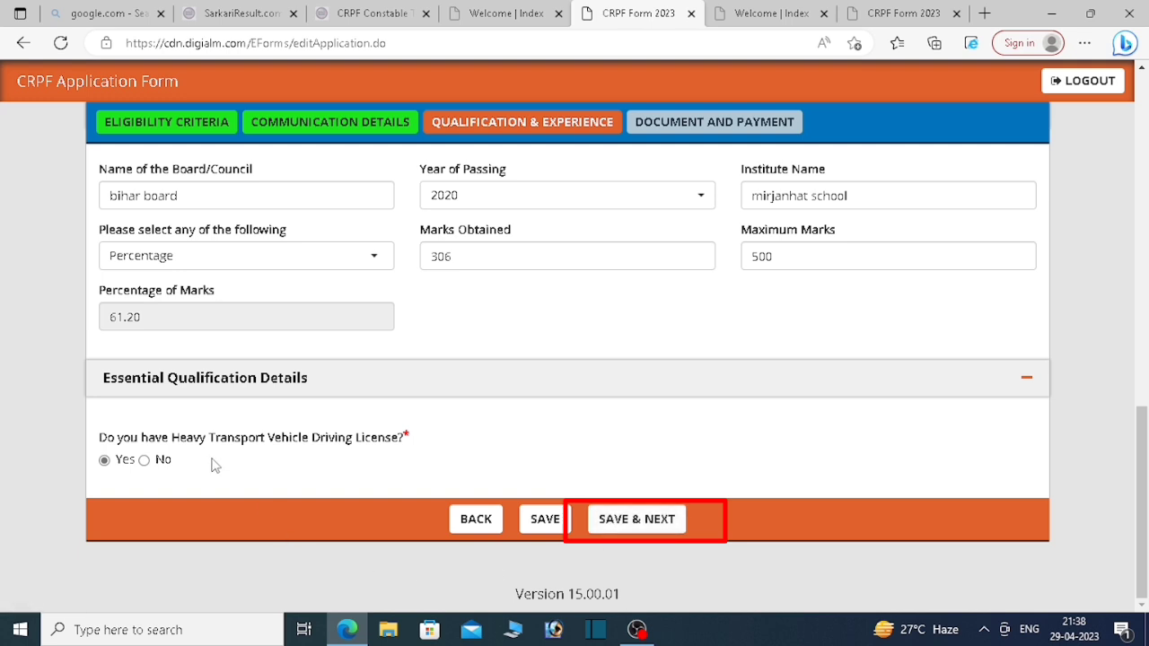
Step: Try No on the driving licence question, dismiss the not-eligible alert, restore Yes, and save the qualification details
{"action": "left_click", "coordinate": [158, 463]}
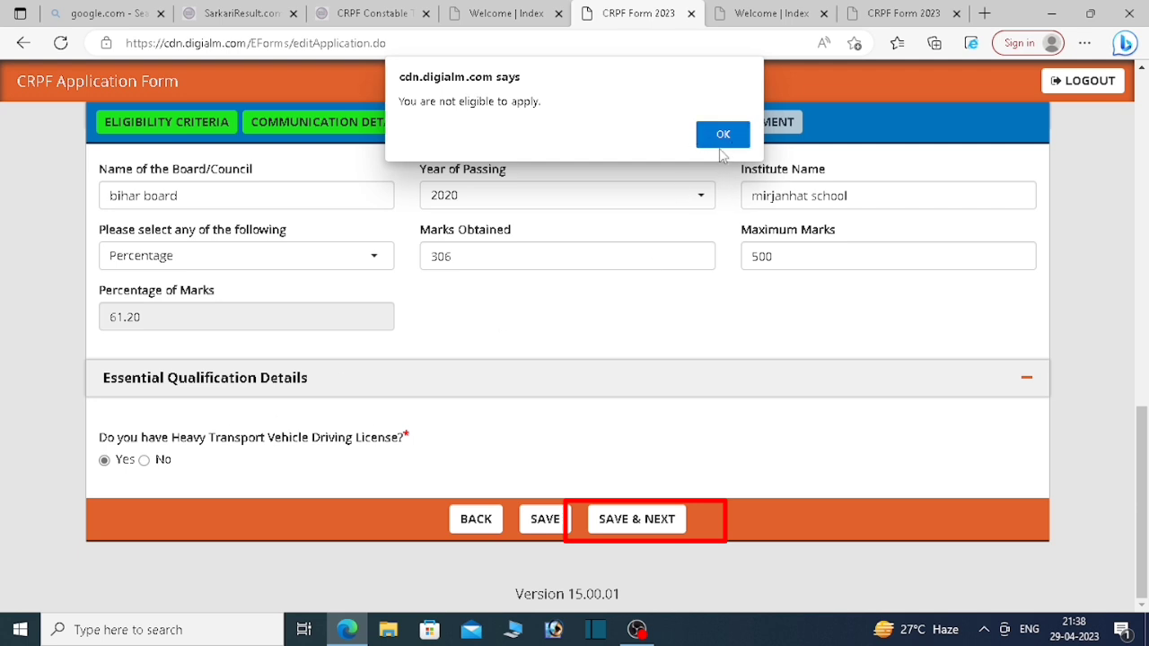
{"action": "left_click", "coordinate": [723, 138]}
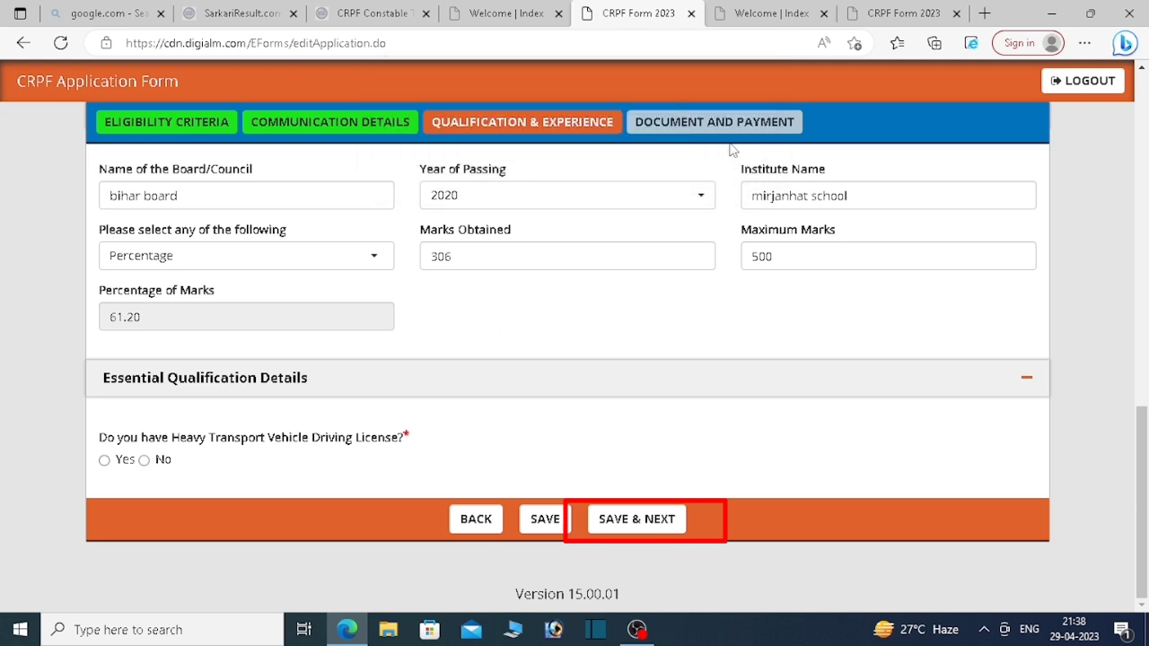
{"action": "left_click", "coordinate": [104, 460]}
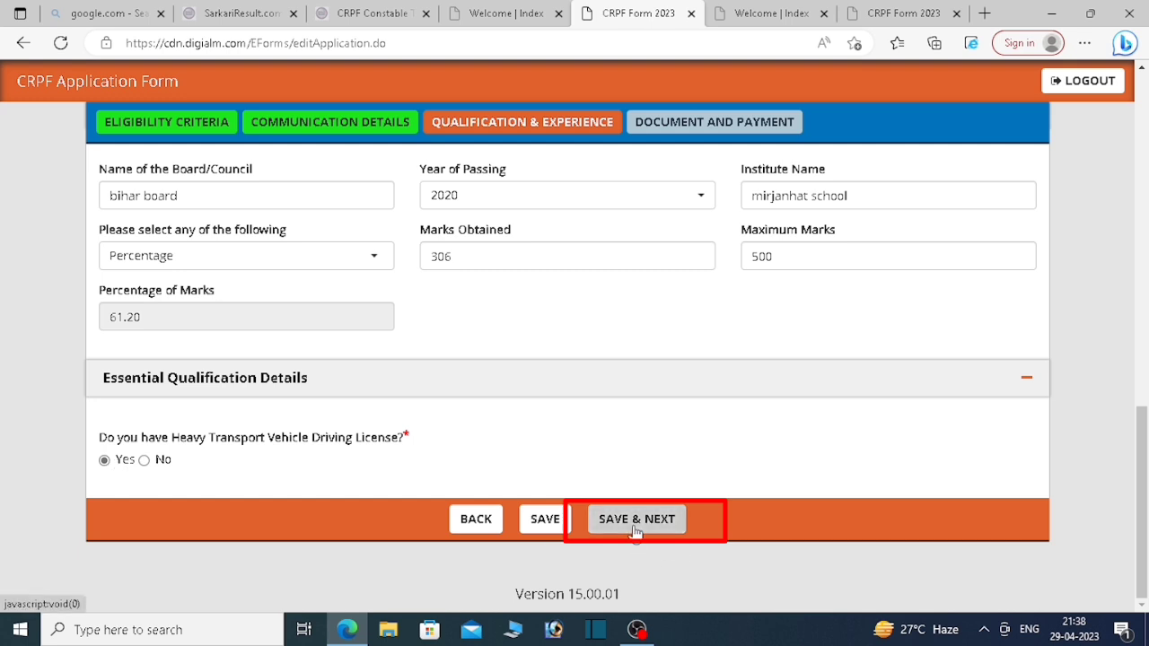
{"action": "left_click", "coordinate": [636, 521]}
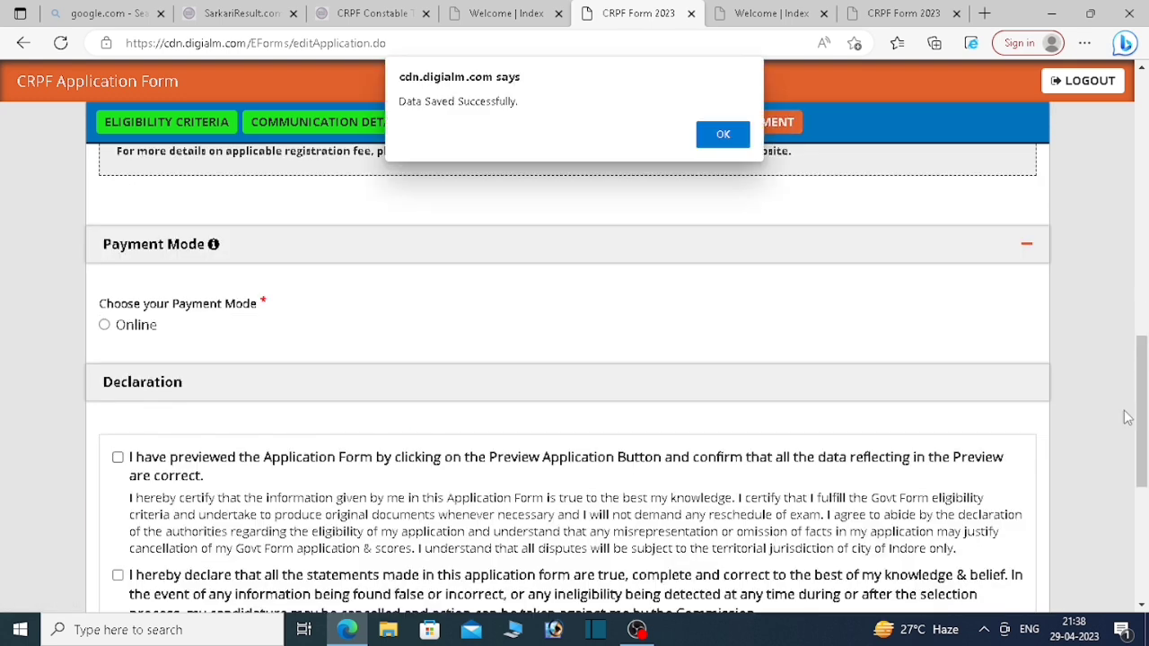
Step: Dismiss the data-saved confirmation and open the file picker on Desktop for the passport-size photo upload
{"action": "left_click", "coordinate": [727, 134]}
{"action": "left_click_drag", "start_coordinate": [1142, 426], "coordinate": [1144, 258]}
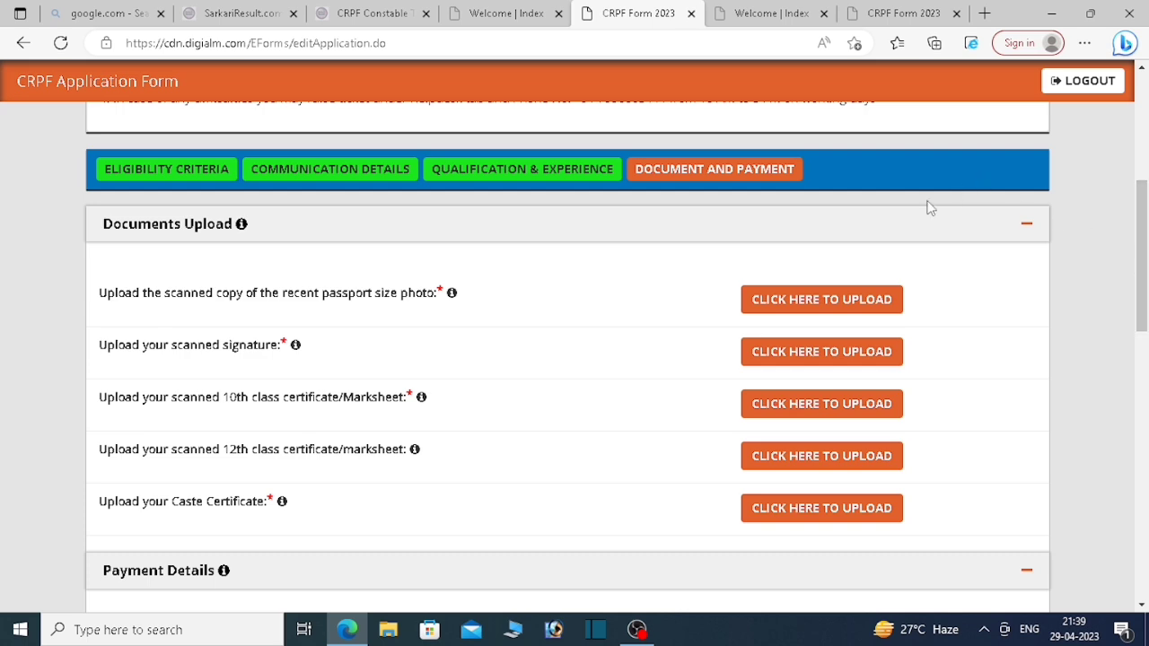
{"action": "left_click", "coordinate": [815, 313]}
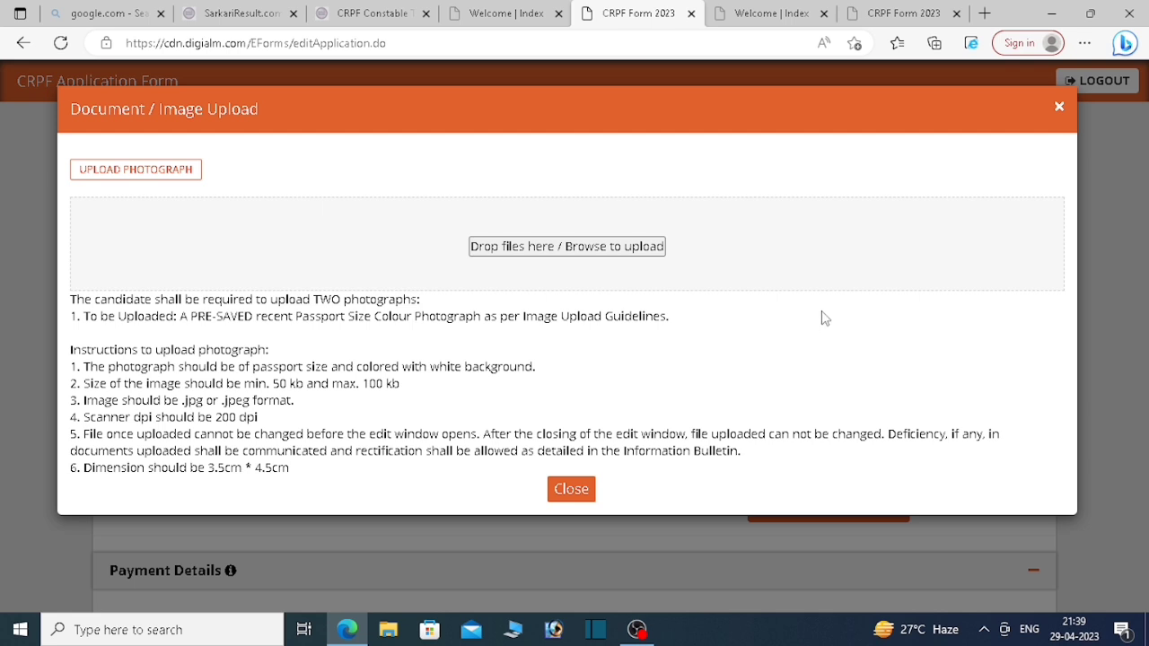
{"action": "left_click", "coordinate": [586, 262]}
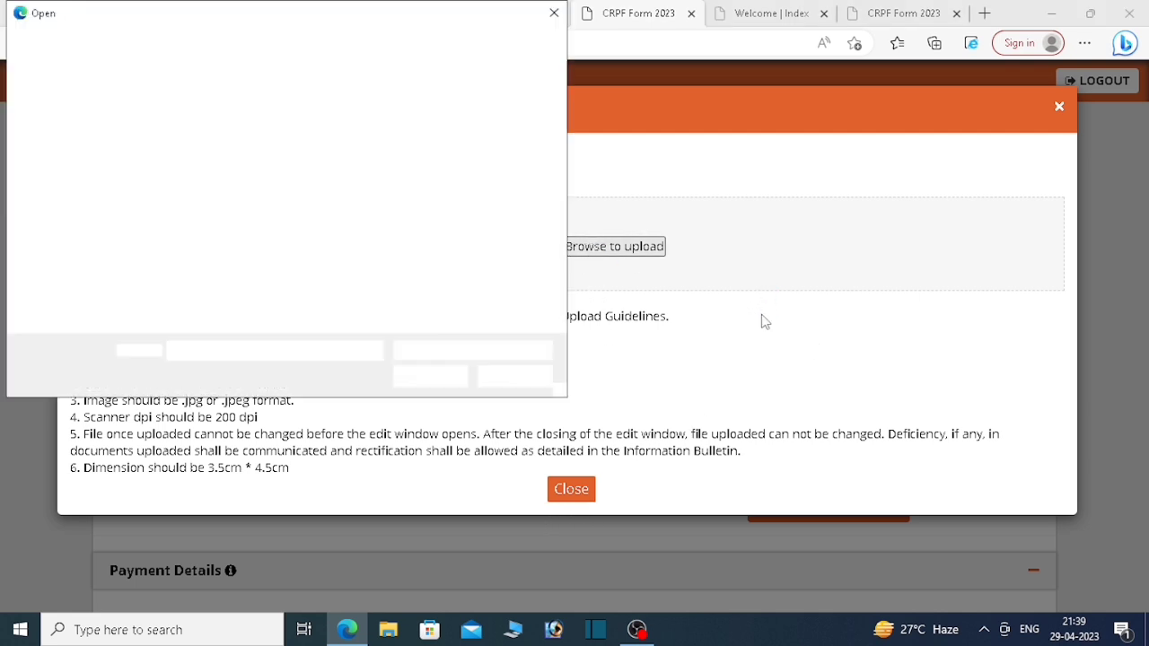
{"action": "scroll", "coordinate": [431, 248], "scroll_direction": "down", "scroll_amount": 5}
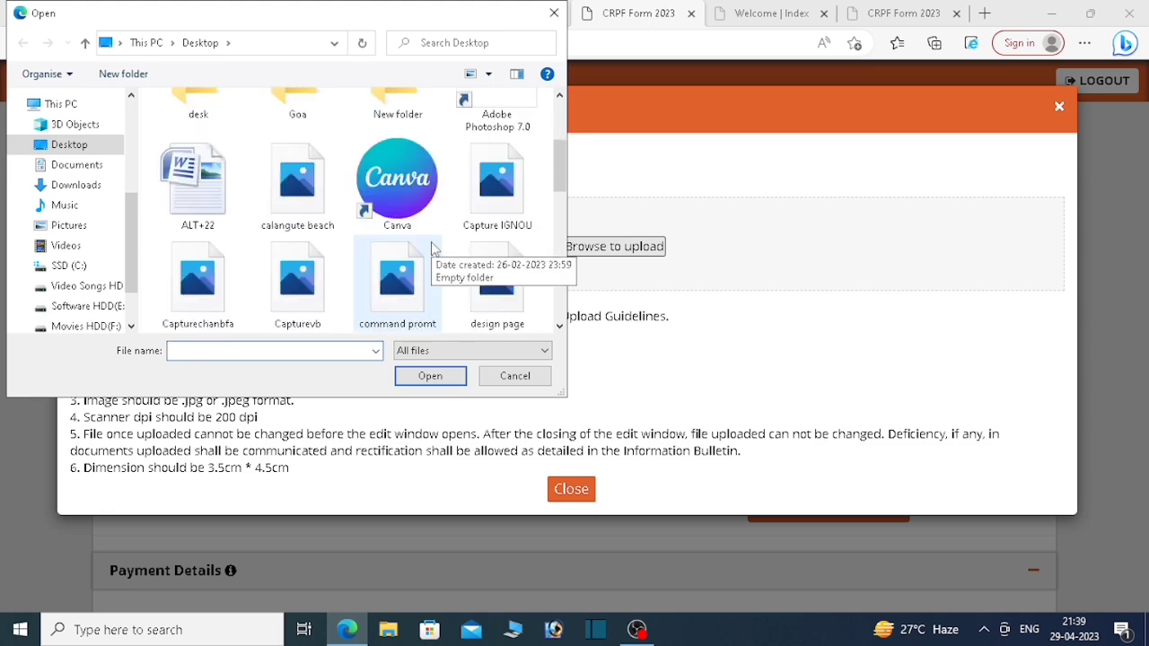